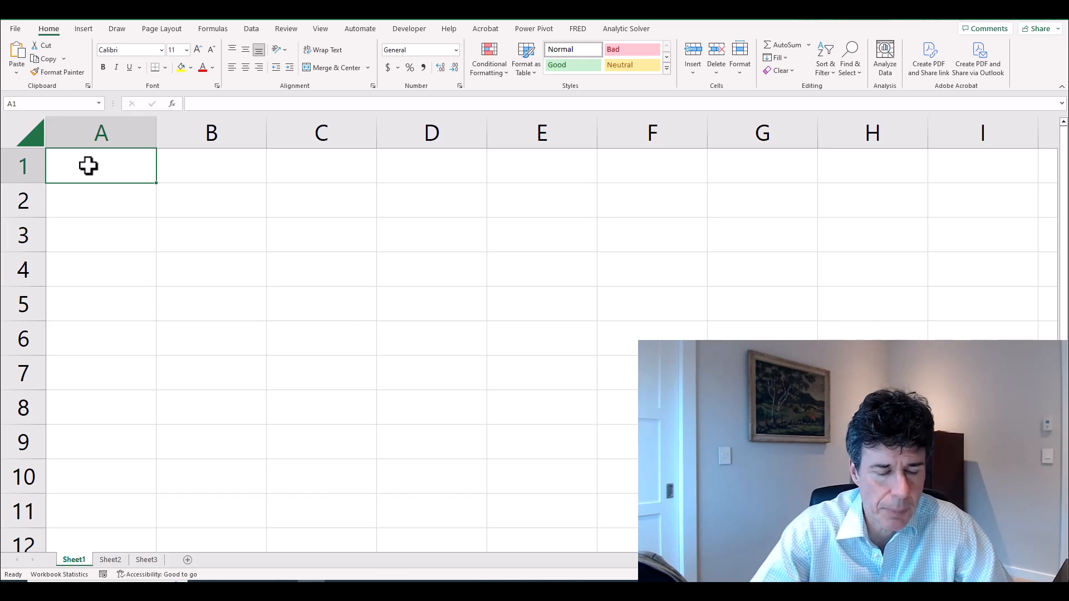
Enter the labels "Cash Flow", "Time" and "Semi-Annual Interest Rate" in cells A1 to A3
text(Cash)
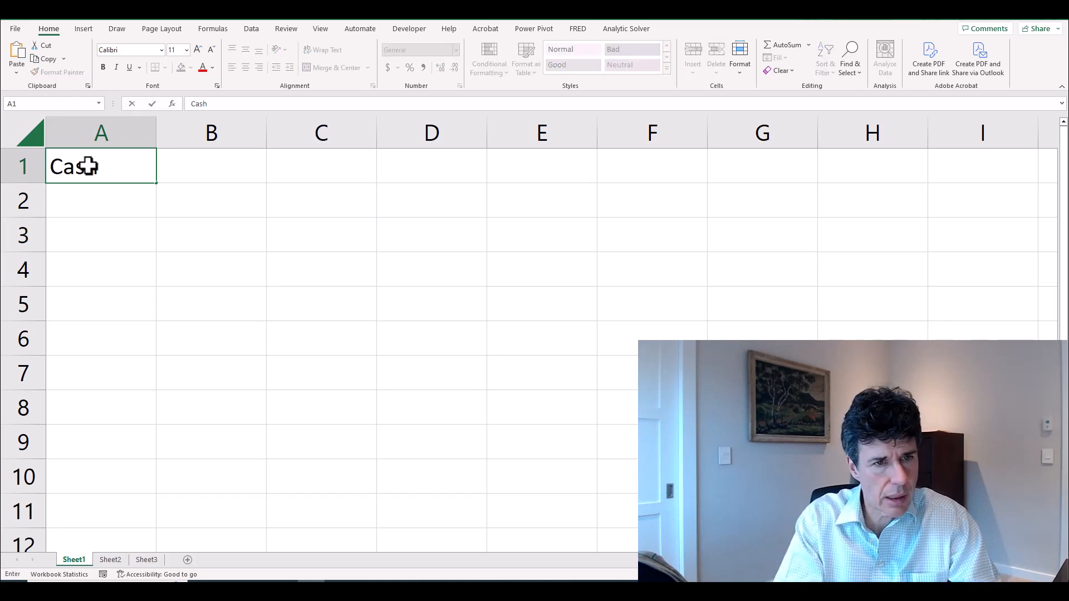
text( Flow)
key(Return)
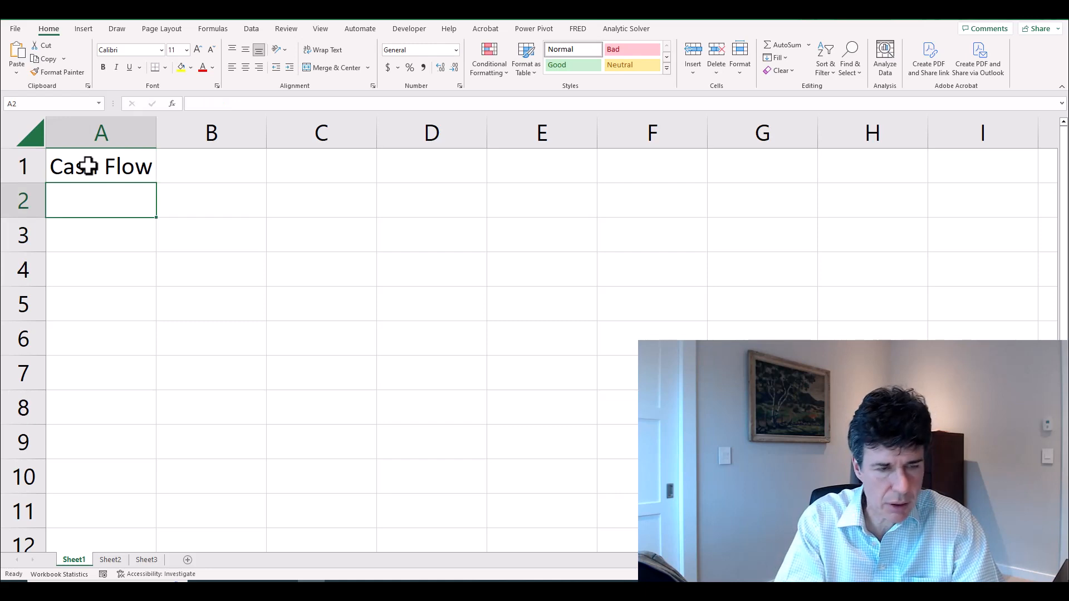
text(Time)
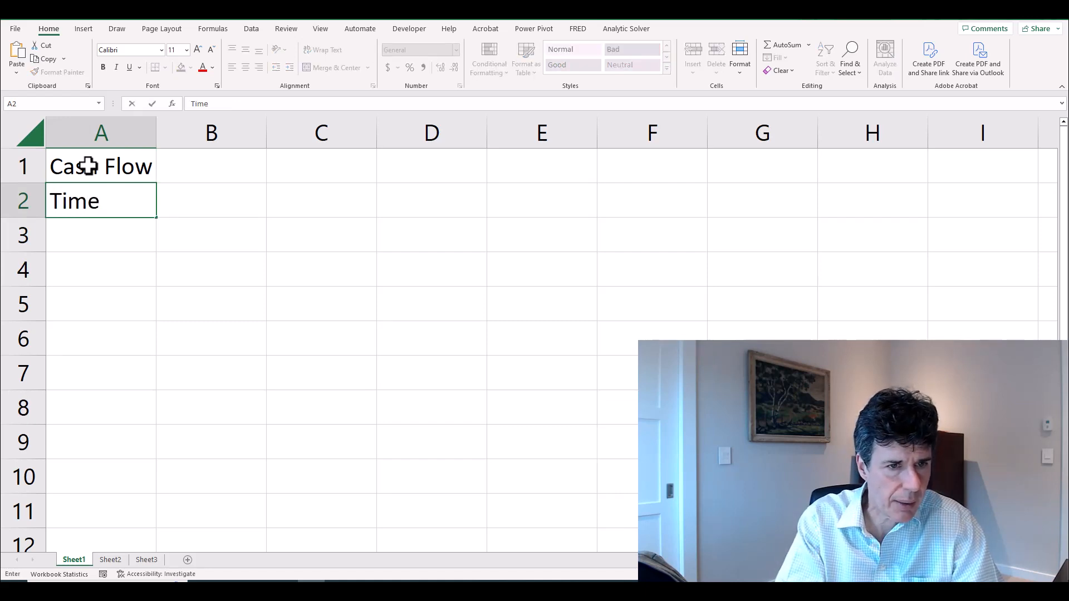
key(Return)
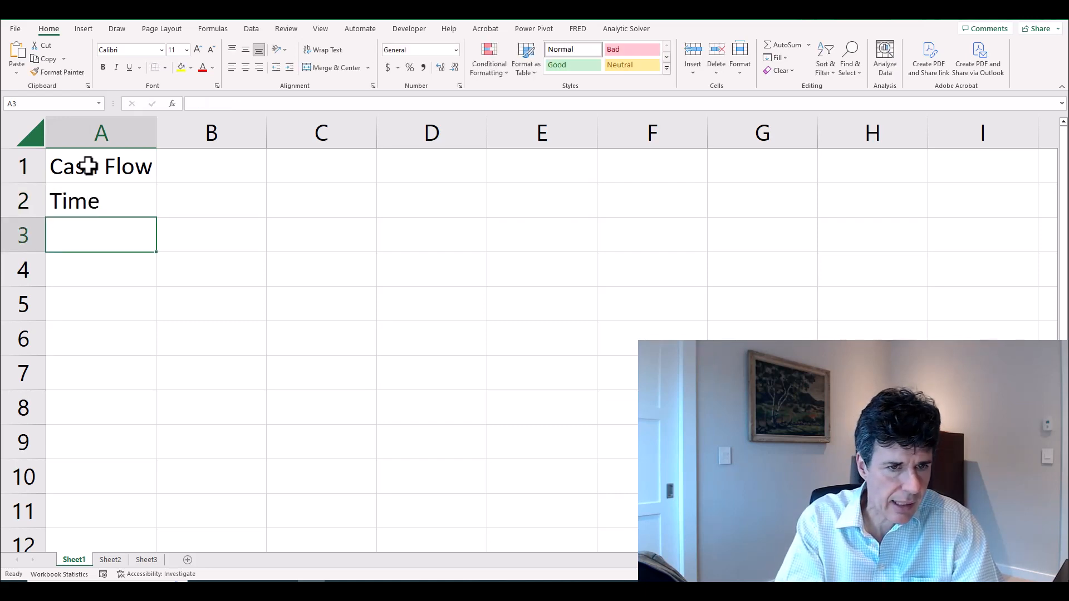
text(Sem)
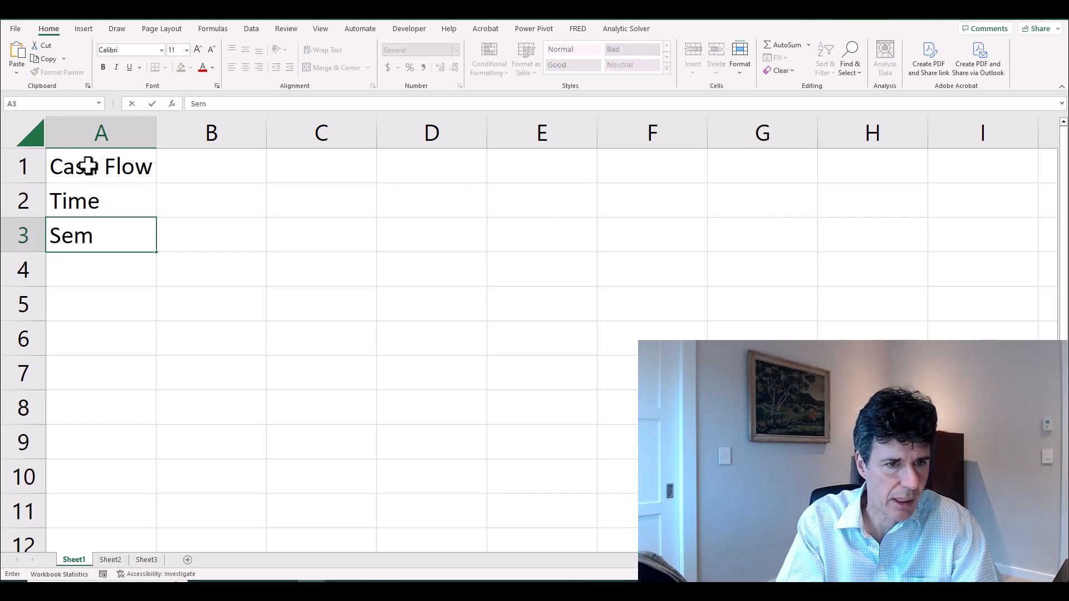
text(i-Annual Inte)
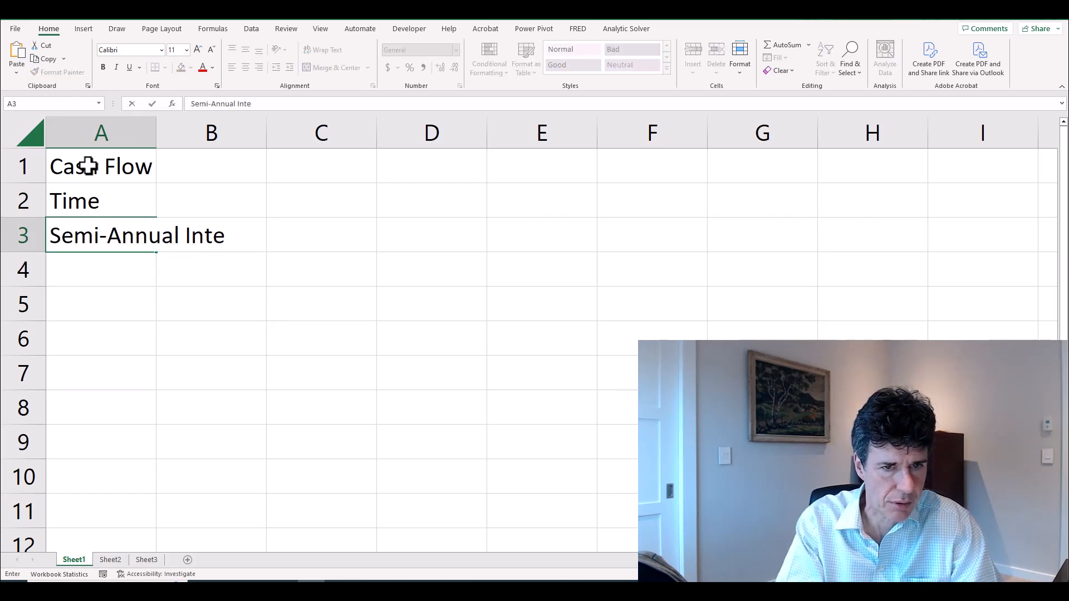
text(rest Rate)
key(Return)
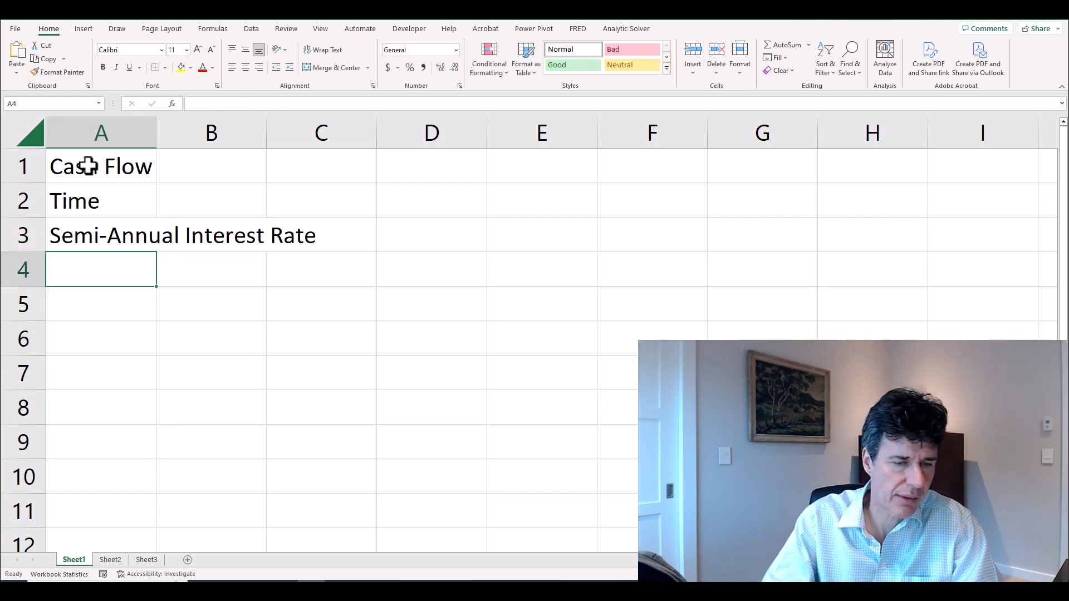
Apply the Heading 2 cell style to the three labels in A1:A3
click(117, 172)
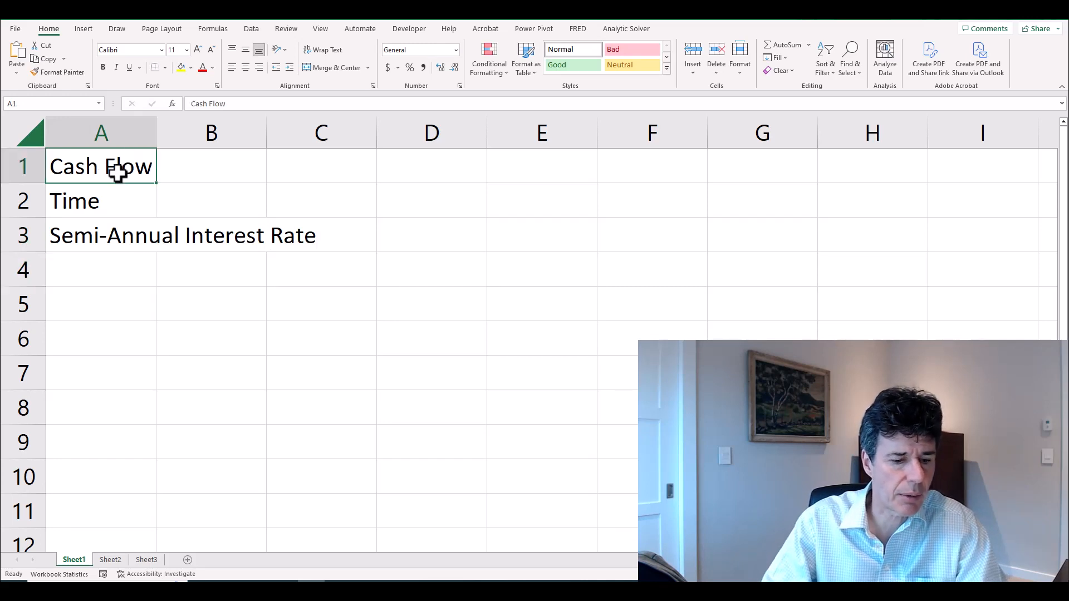
key(shift+Down)
key(shift+Down)
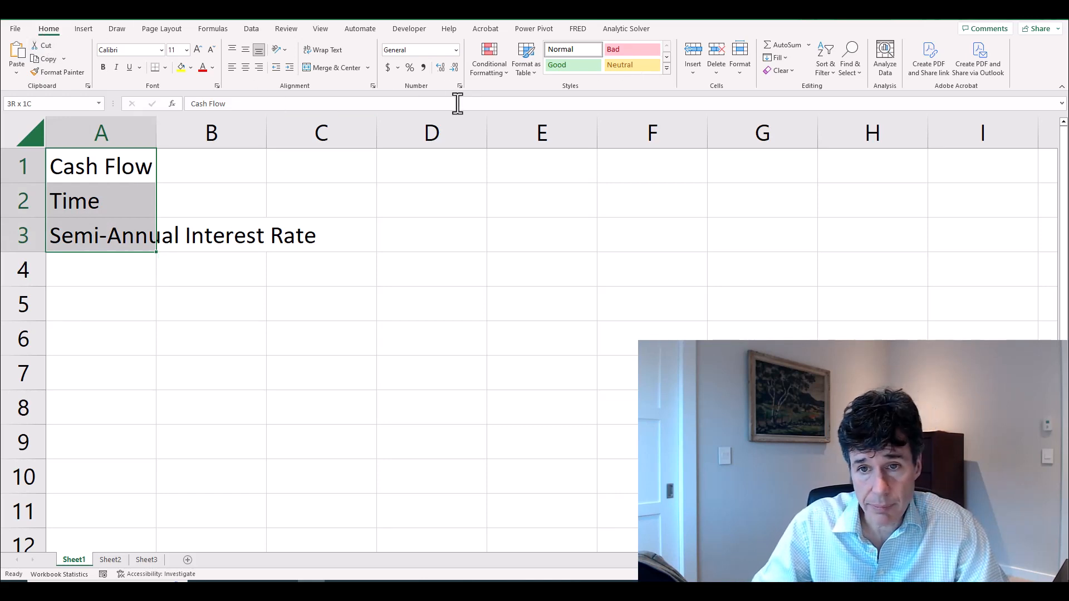
click(668, 69)
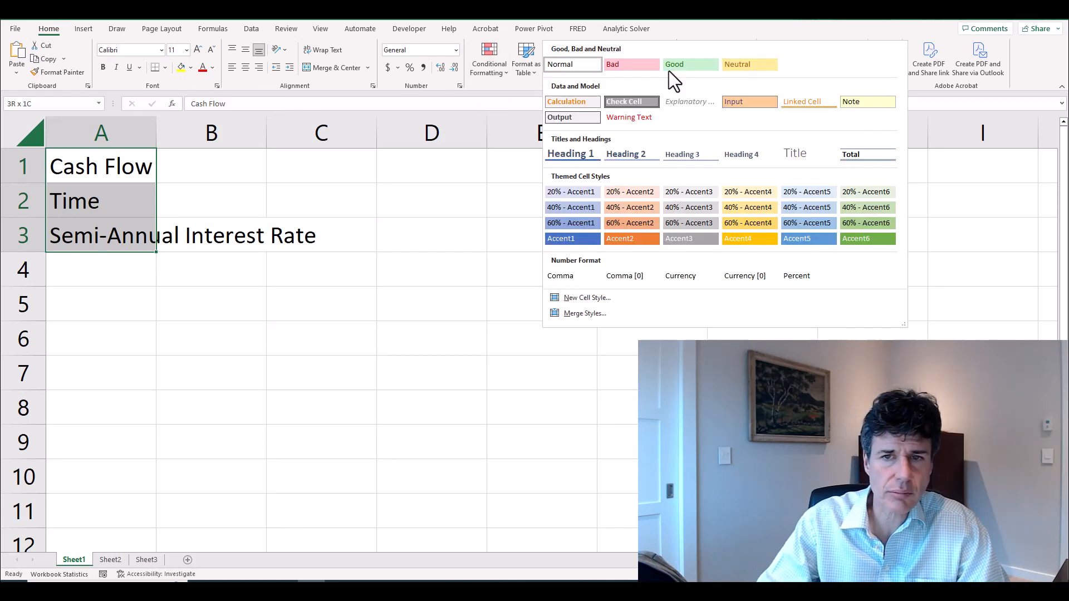
click(700, 25)
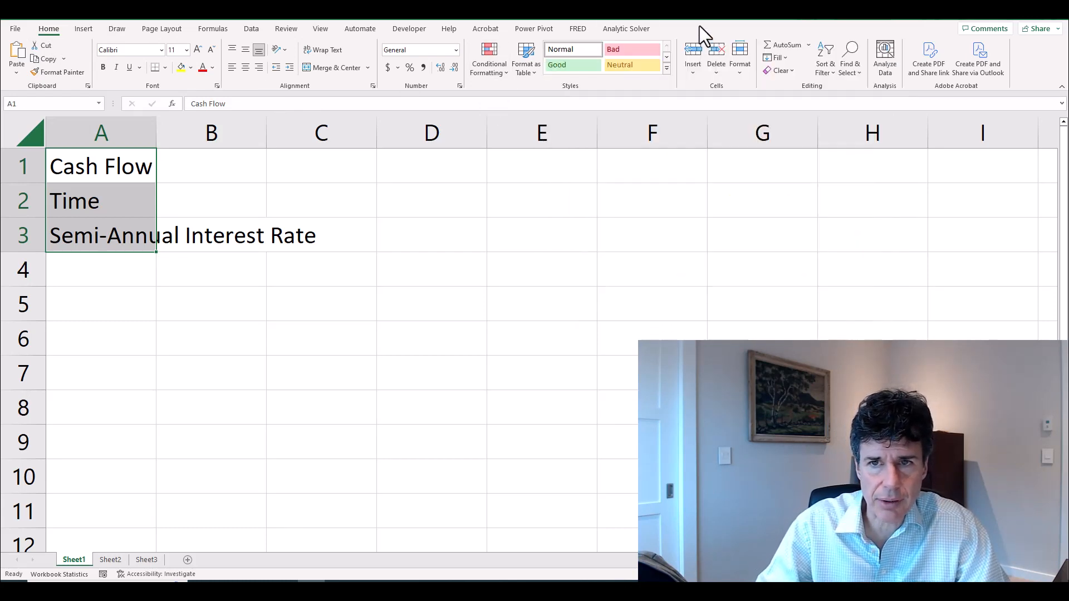
click(667, 69)
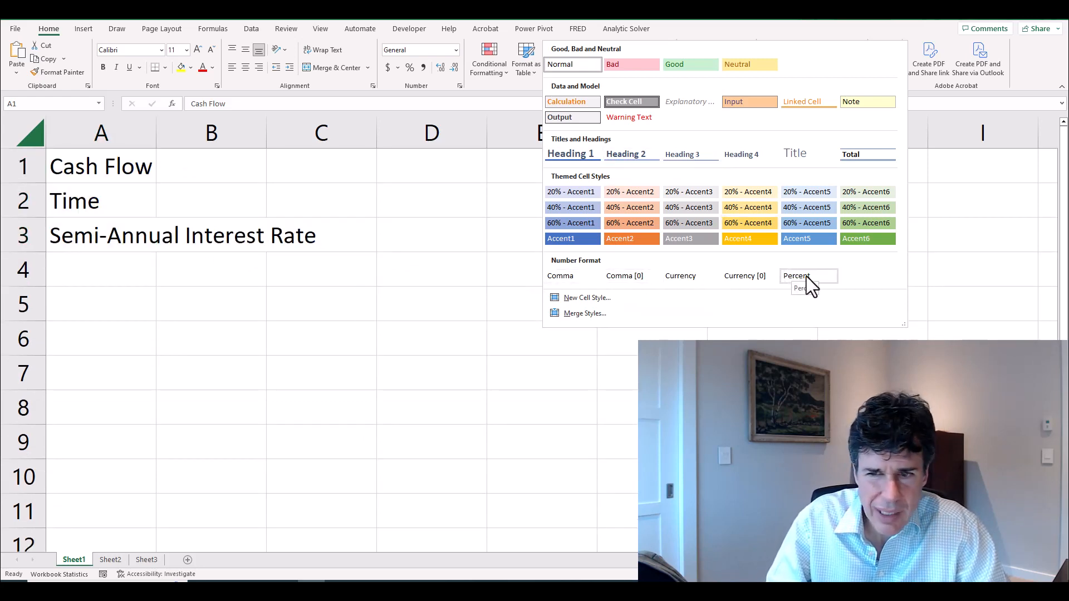
click(743, 268)
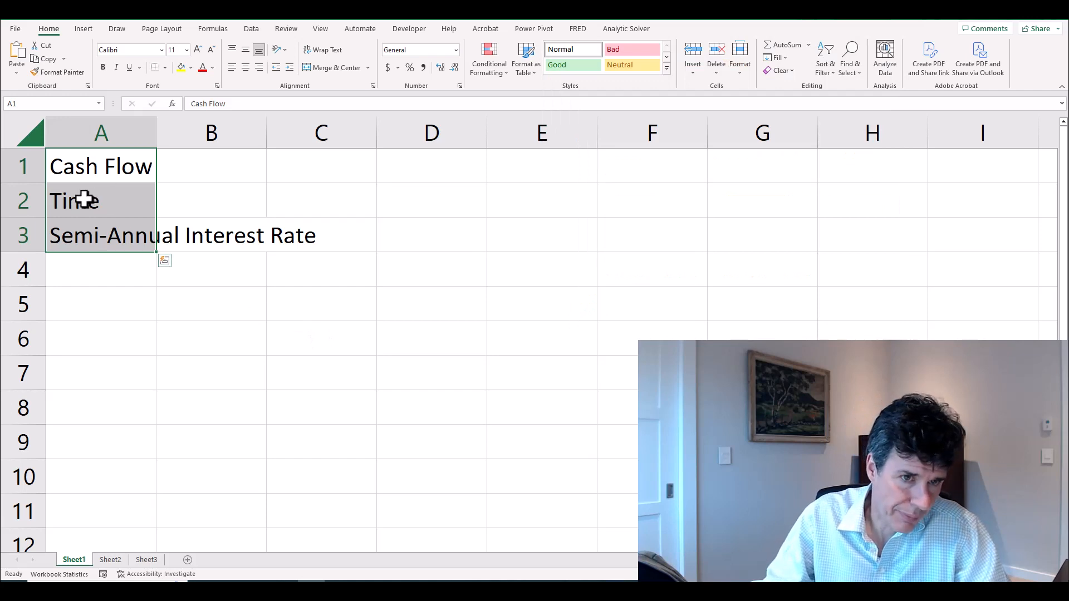
click(666, 67)
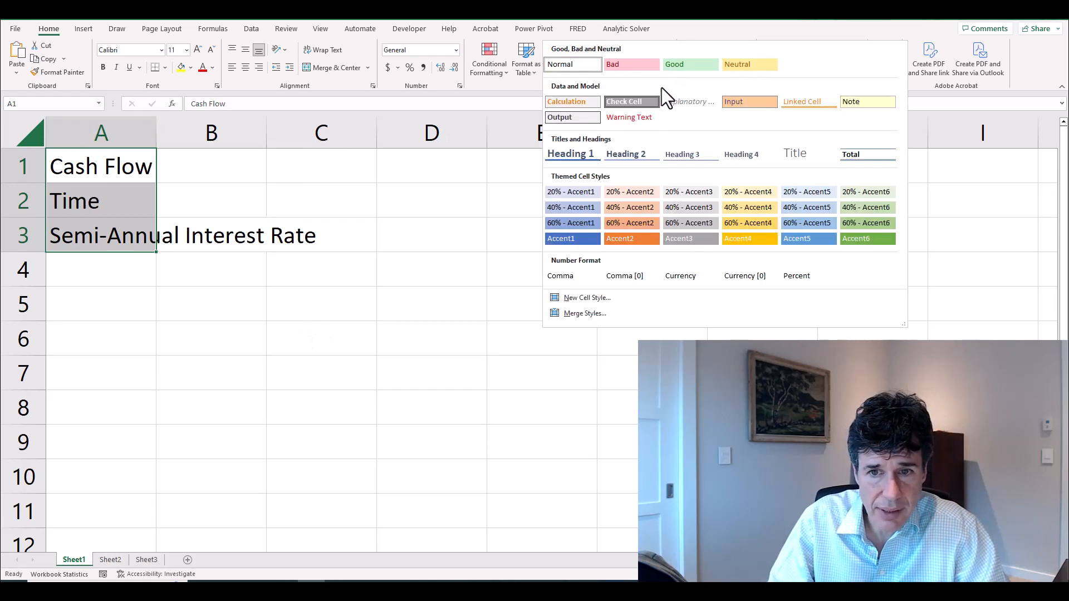
click(640, 155)
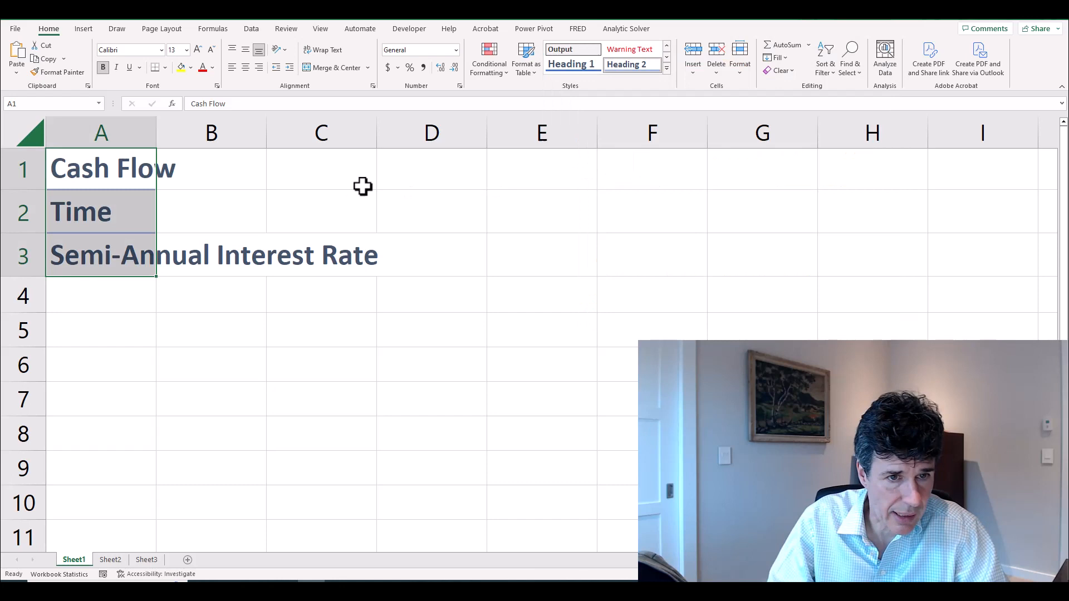
Fit column A to its longest label and widen it slightly beyond the text
double_click(156, 135)
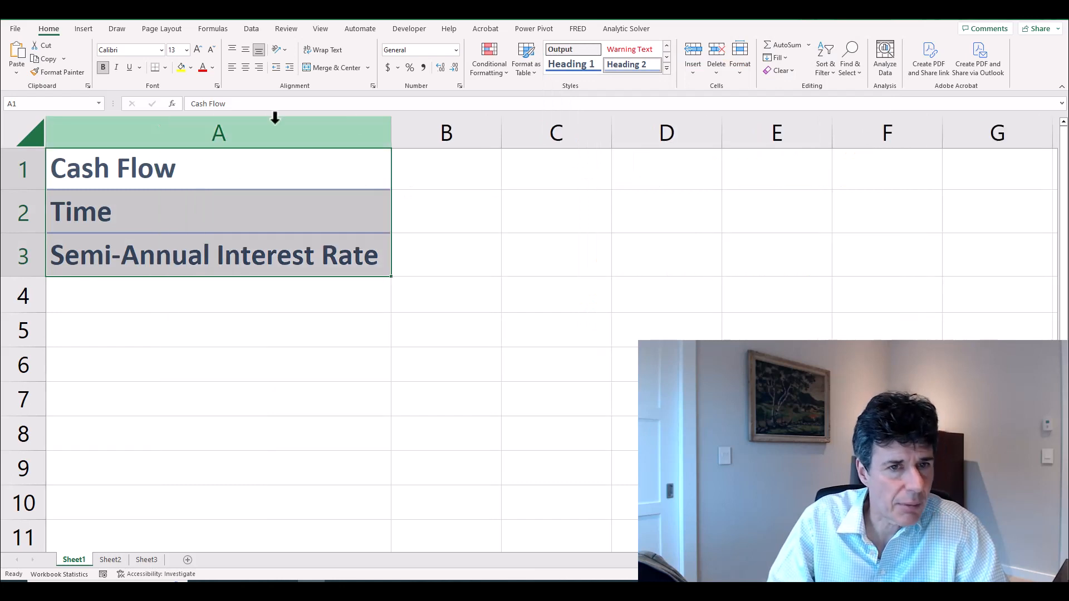
drag(393, 134, 412, 131)
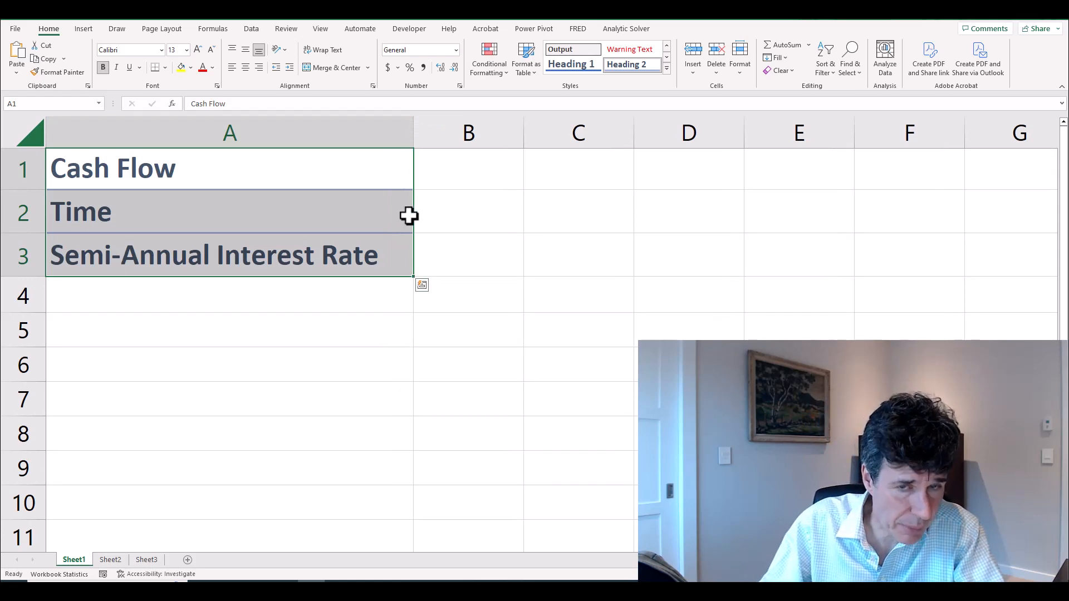
double_click(412, 131)
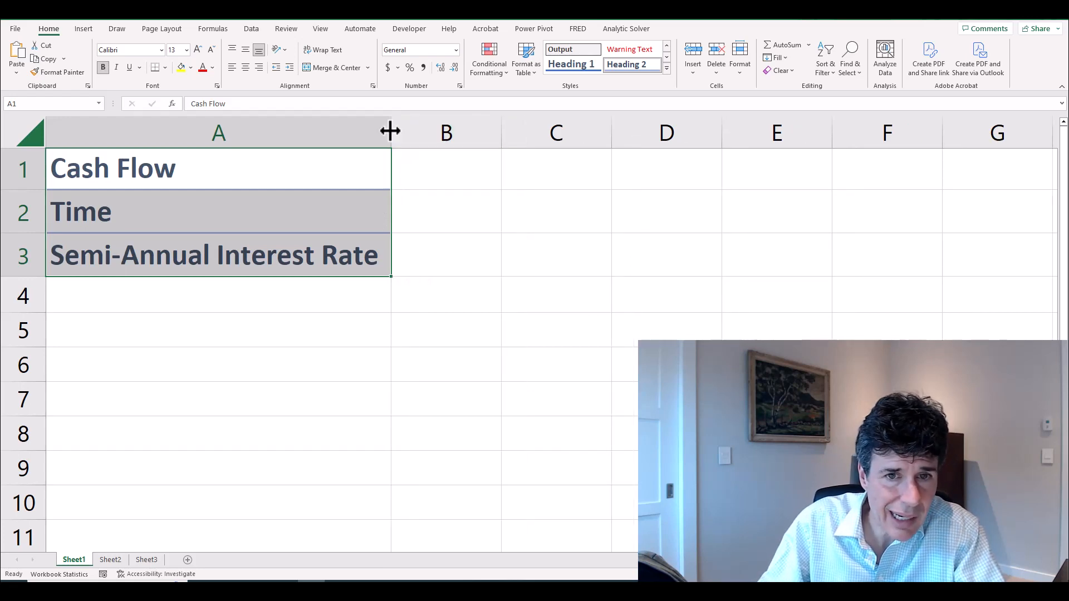
drag(390, 131, 420, 127)
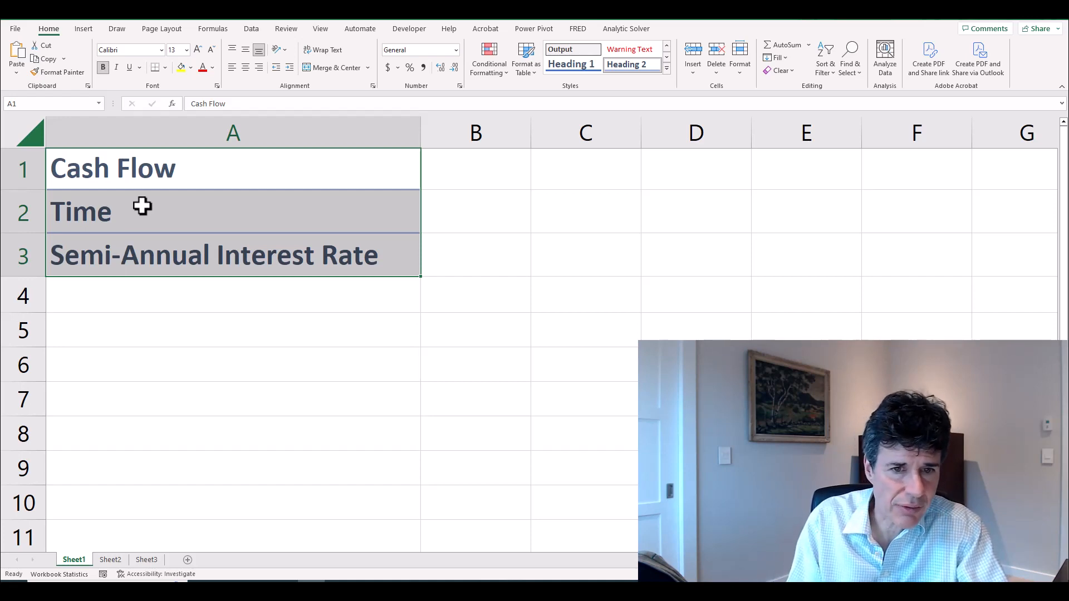
click(228, 264)
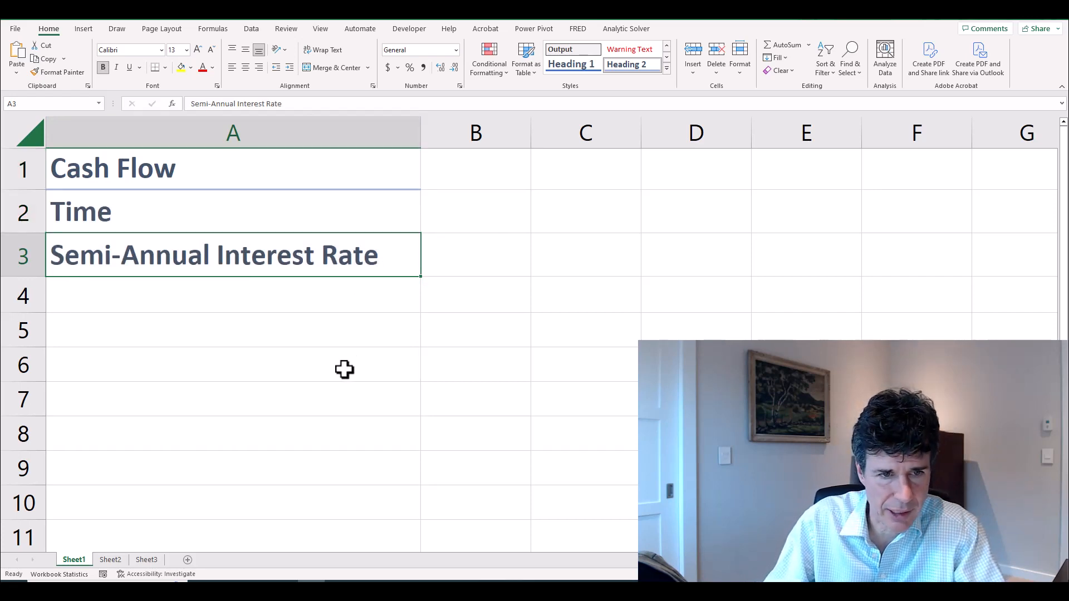
Enter 100000 as the cash flow in B1 and 1 as the time in B2
click(462, 173)
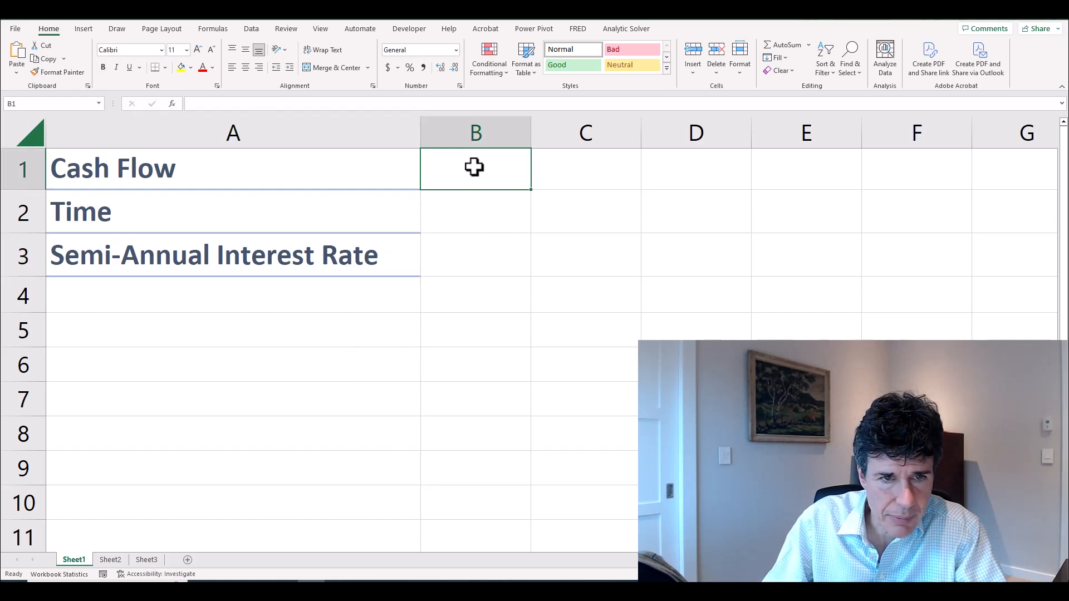
text(00000)
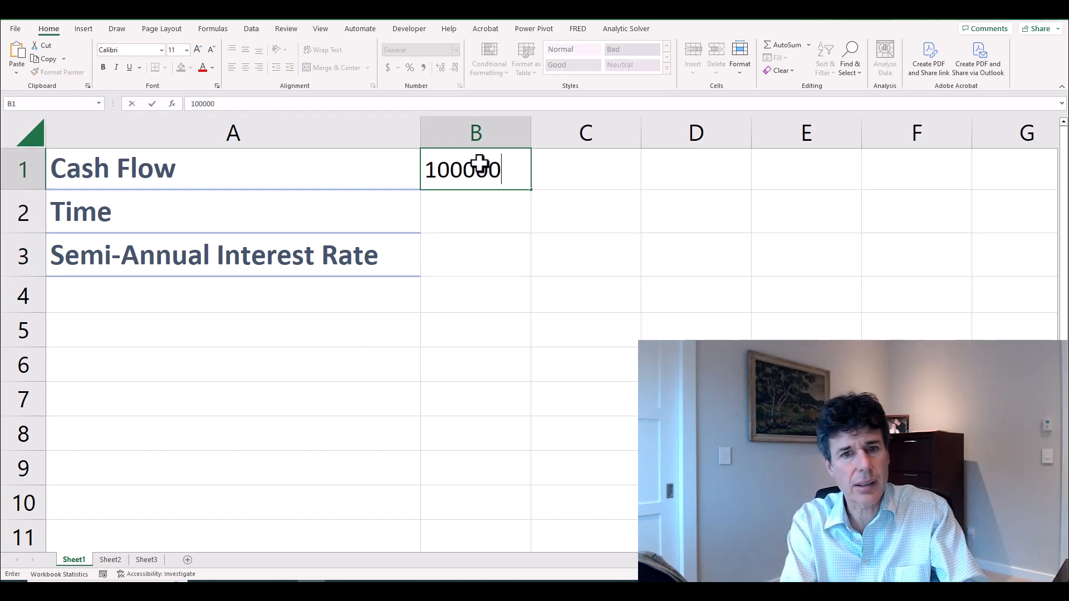
key(Return)
text(1)
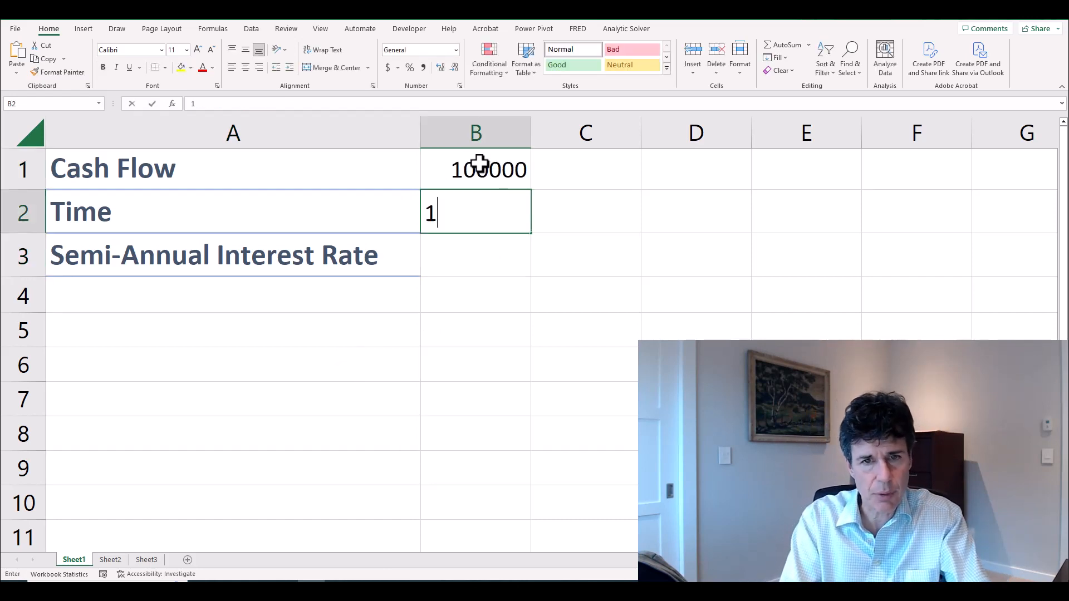
key(Return)
Add the unit note "year(s)" in C2 and give it the Explanatory Text cell style
key(Up)
key(Right)
text(year)
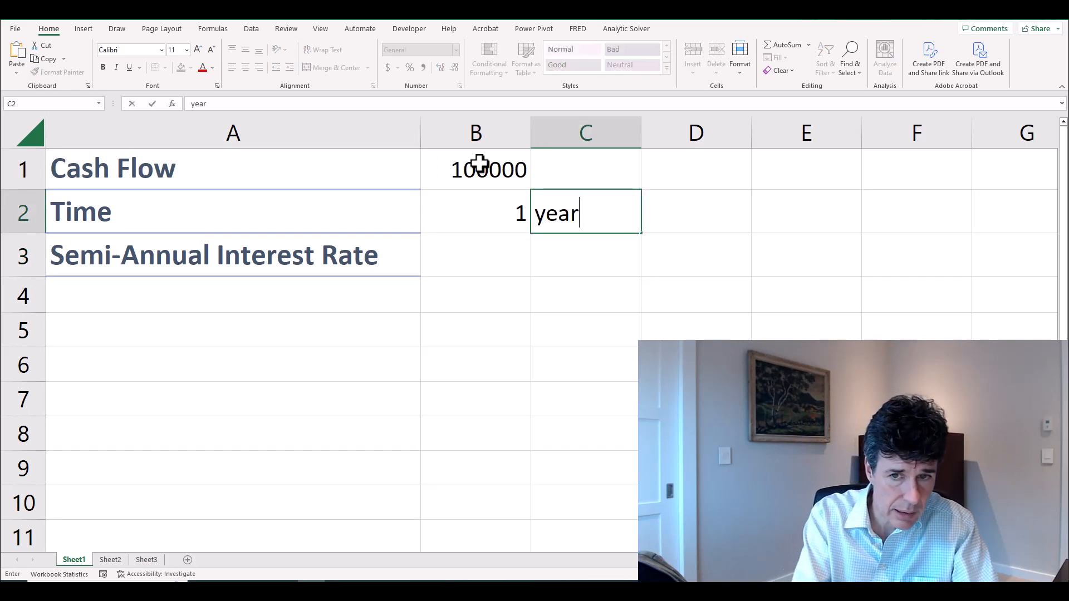
text((s))
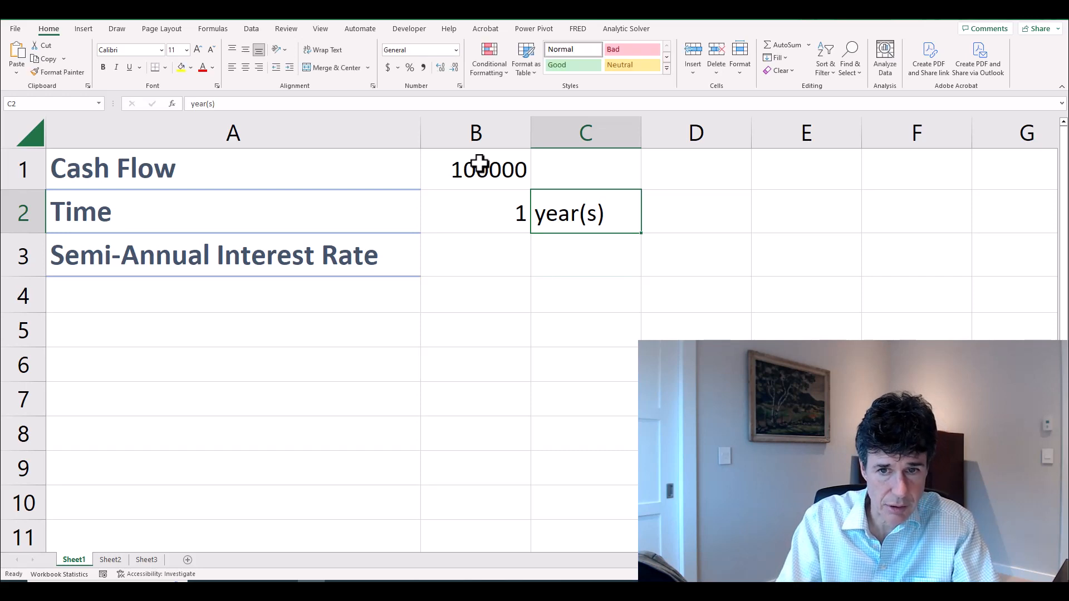
key(ctrl+Return)
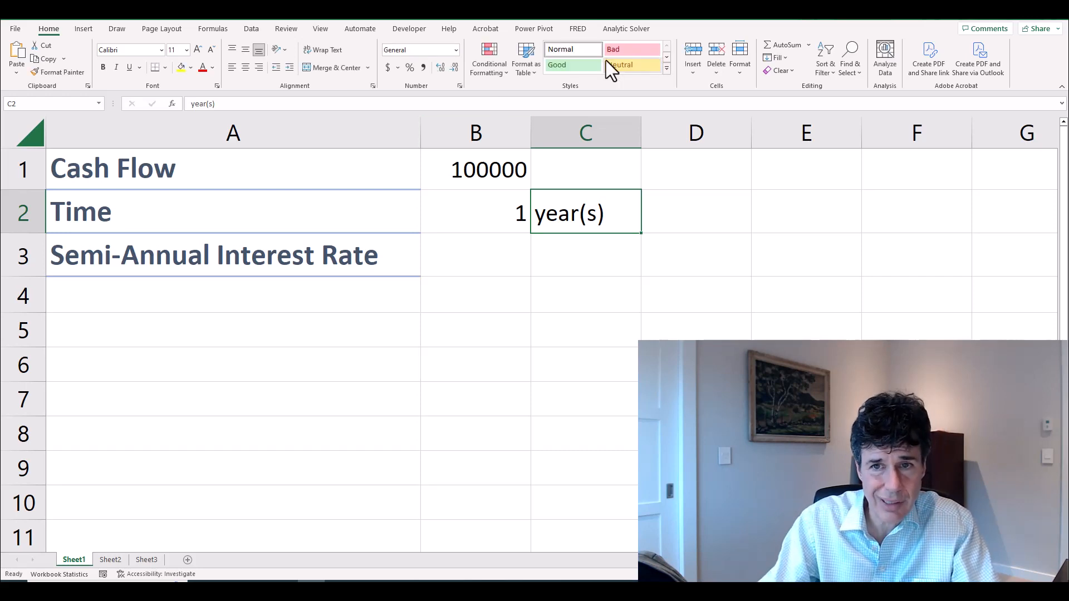
click(666, 68)
click(679, 99)
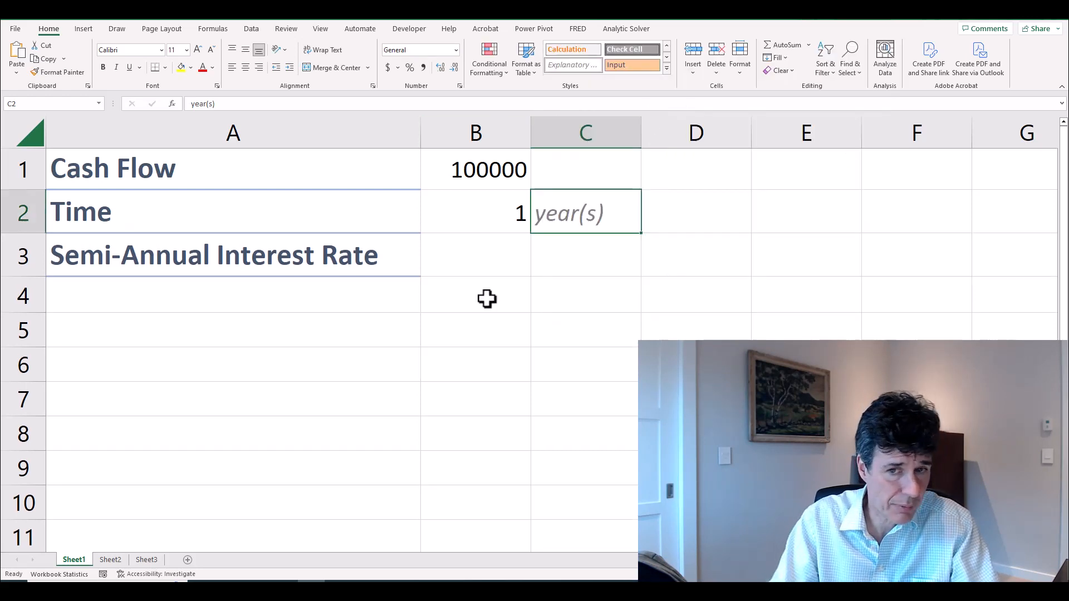
Enter 5% as the semi-annual interest rate in B3
key(Down)
key(Left)
text(5%)
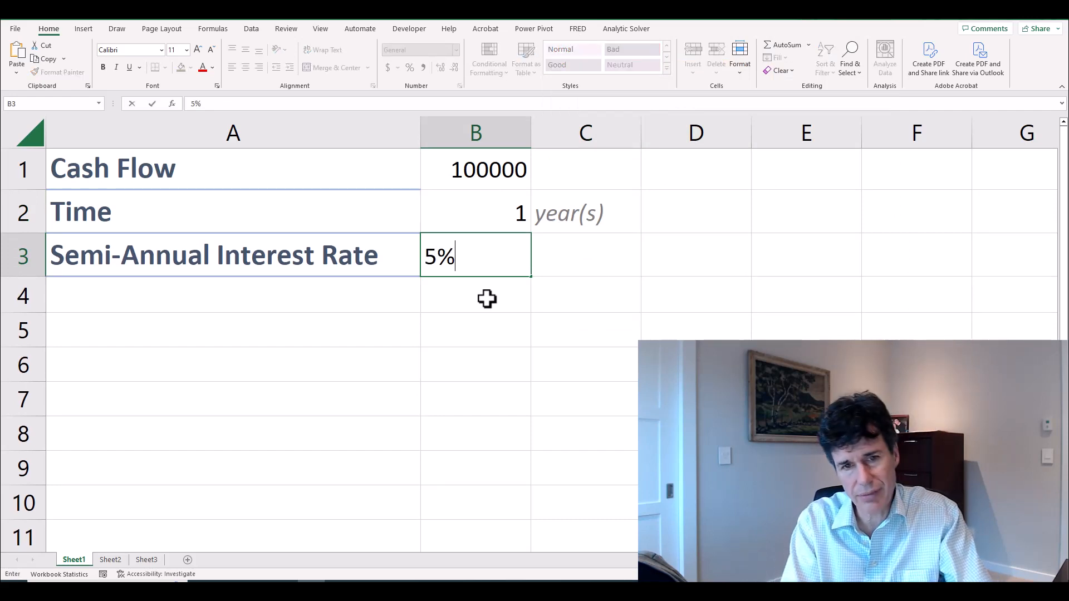
key(Return)
Apply the Input cell style to the three values in B1:B3
key(Up)
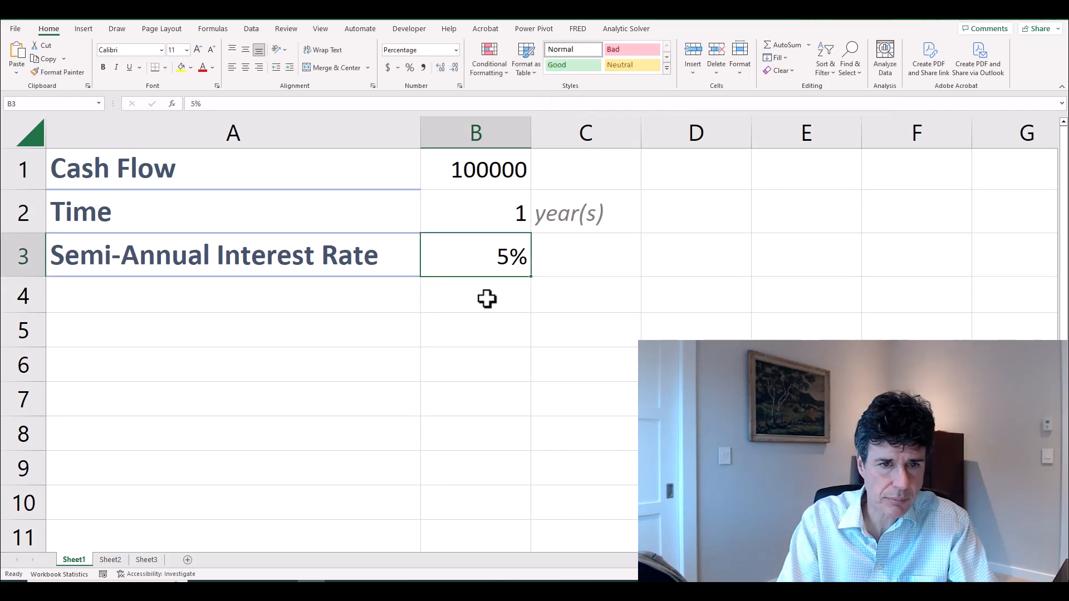
key(Up)
key(Up)
key(shift+Down)
key(shift+Down)
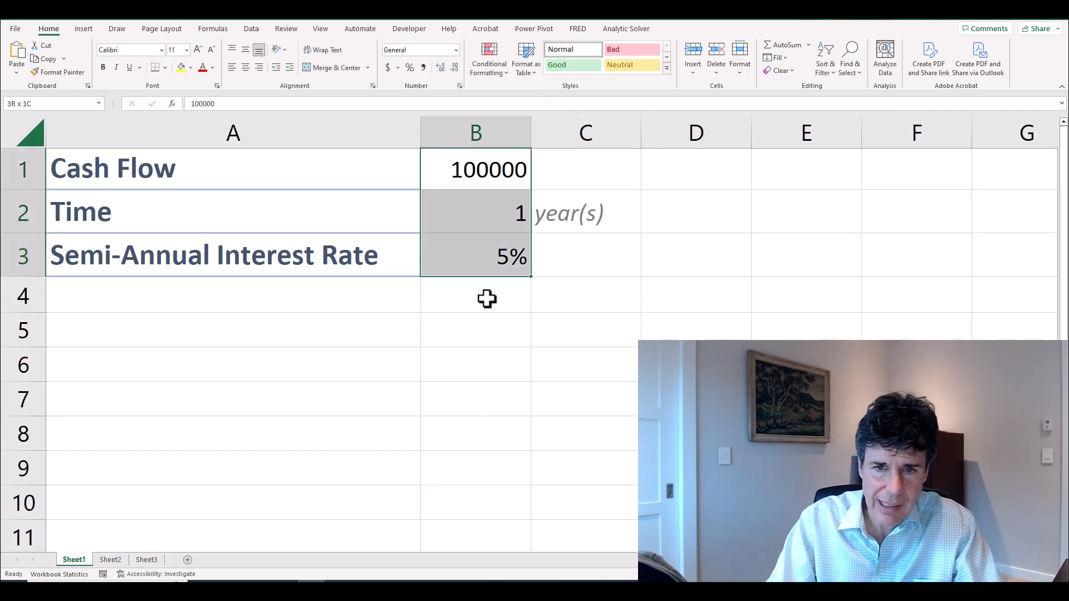
click(667, 71)
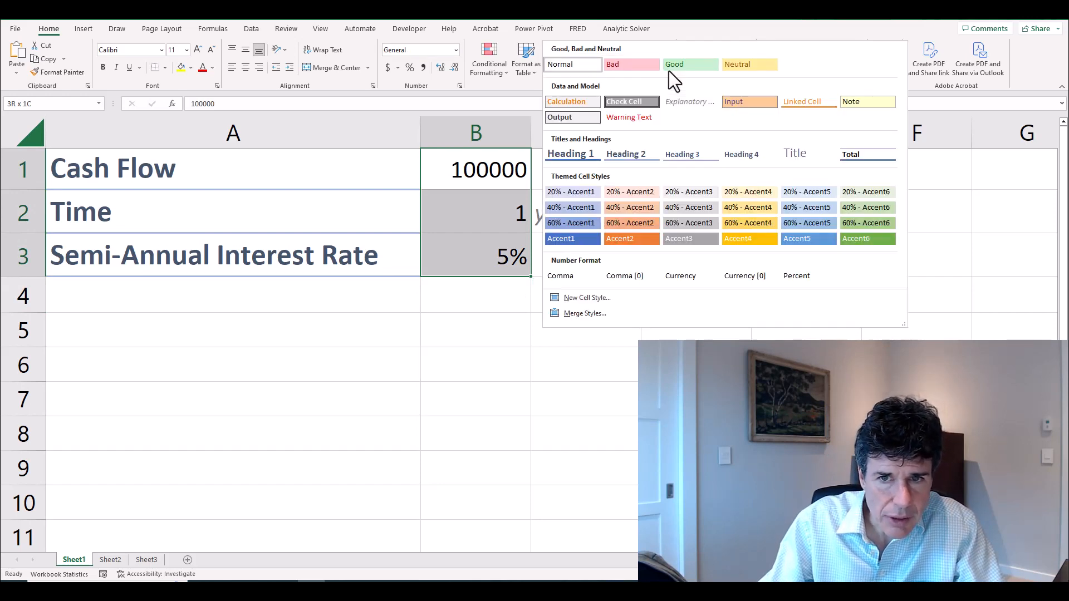
click(733, 104)
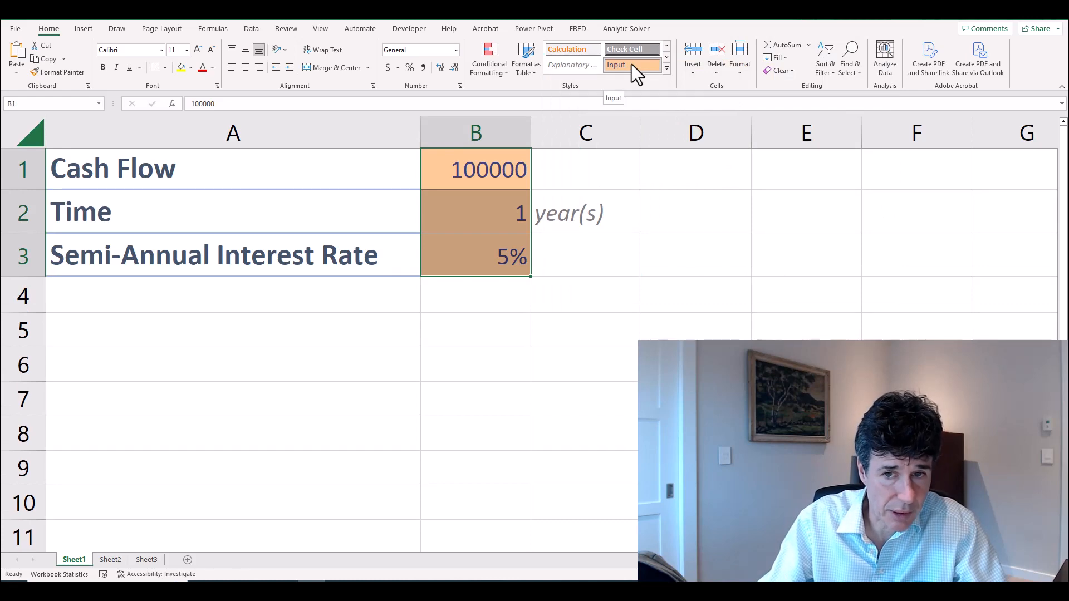
Format the cash flow in B1 with the Currency [0] number style
click(495, 170)
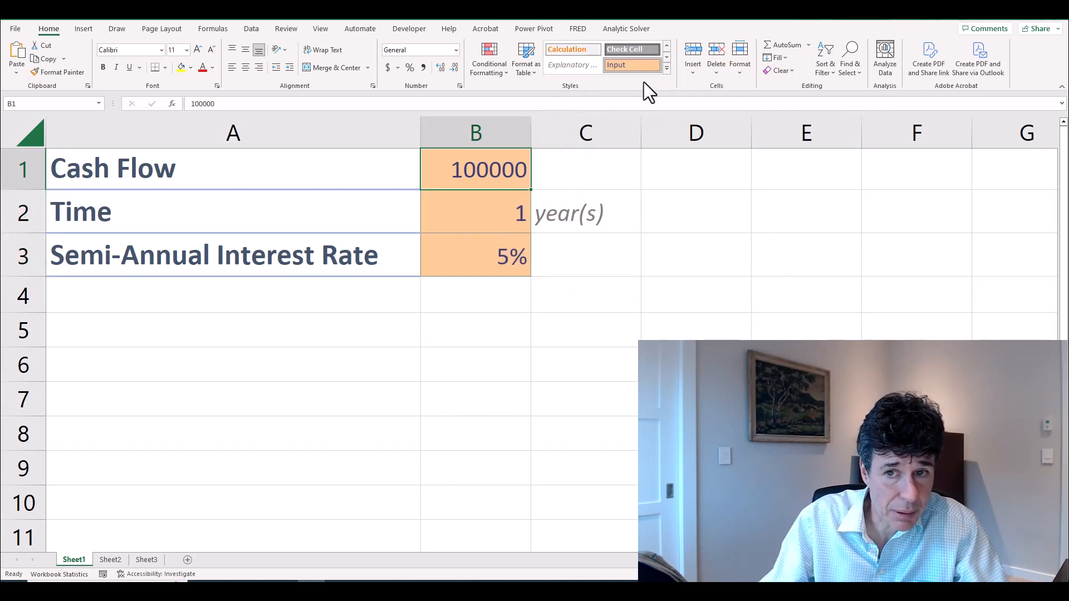
click(667, 65)
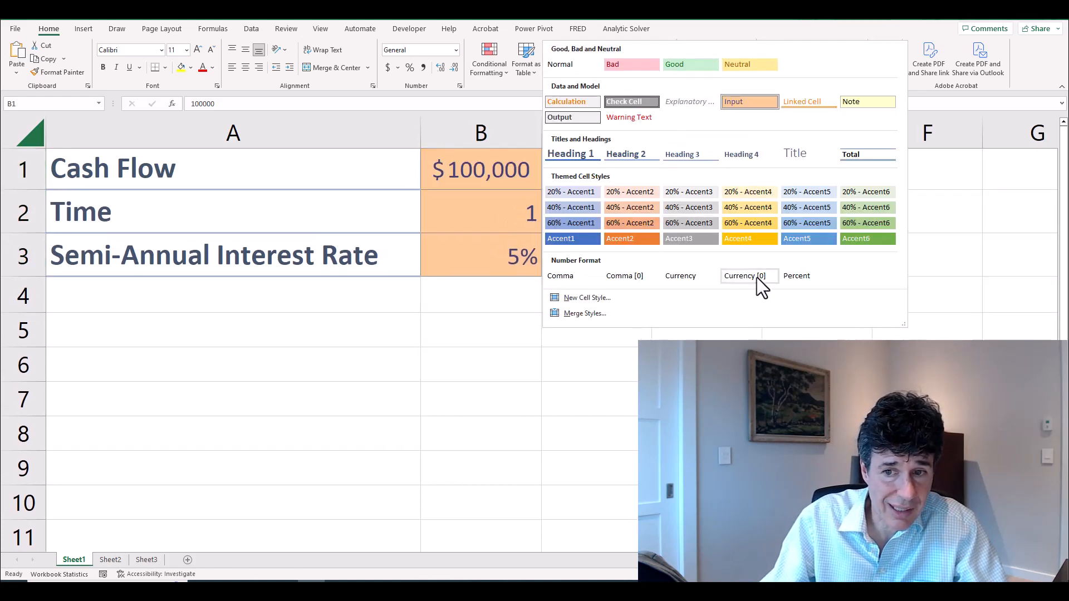
click(756, 277)
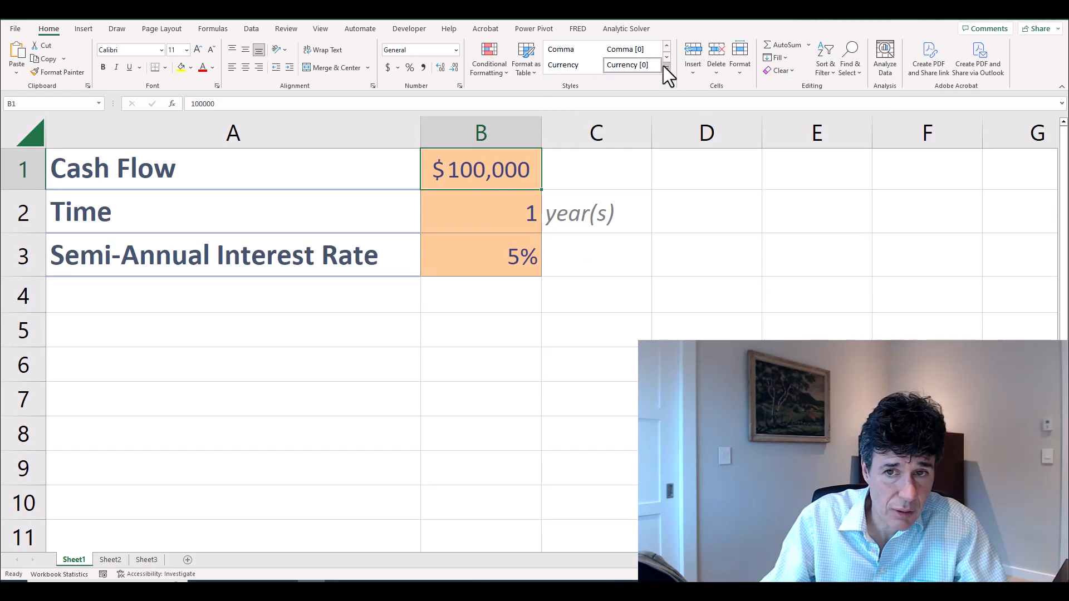
Try the Currency number style on the cash flow in B1, and return it to Currency [0]
click(667, 65)
click(686, 273)
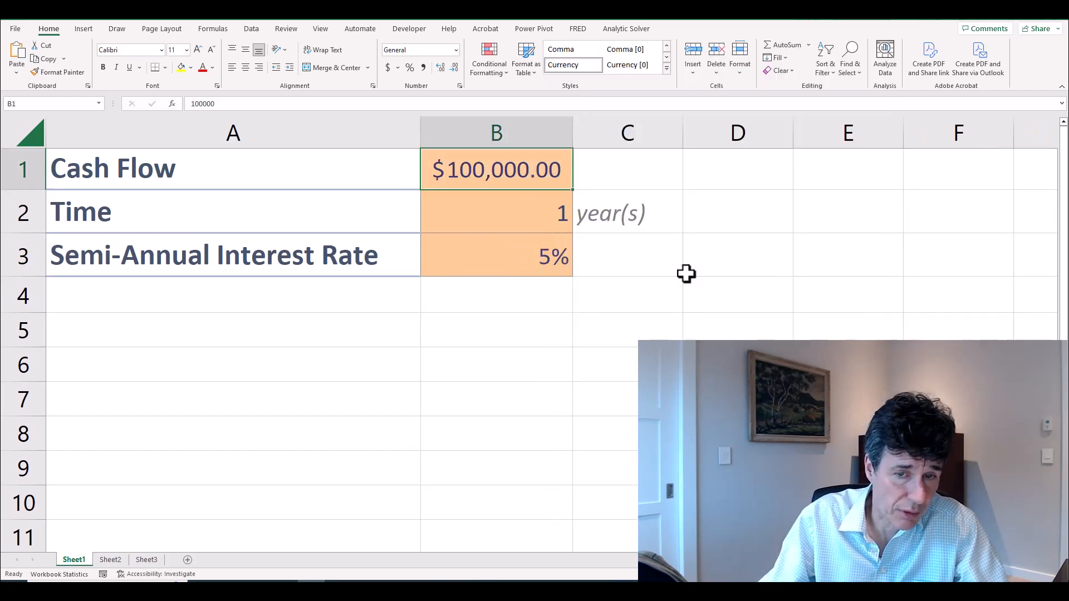
click(628, 64)
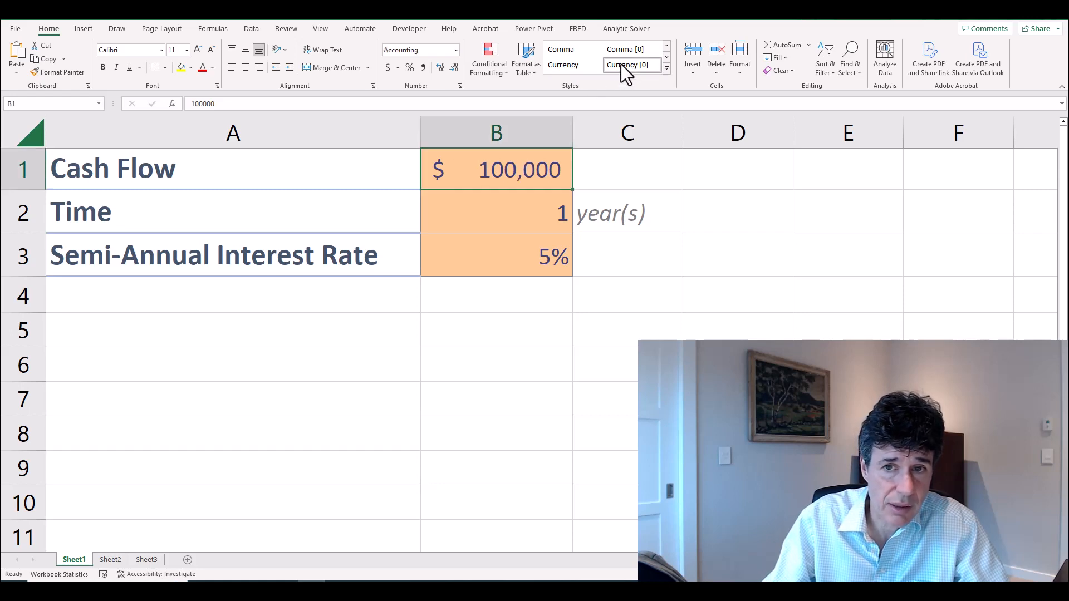
click(519, 300)
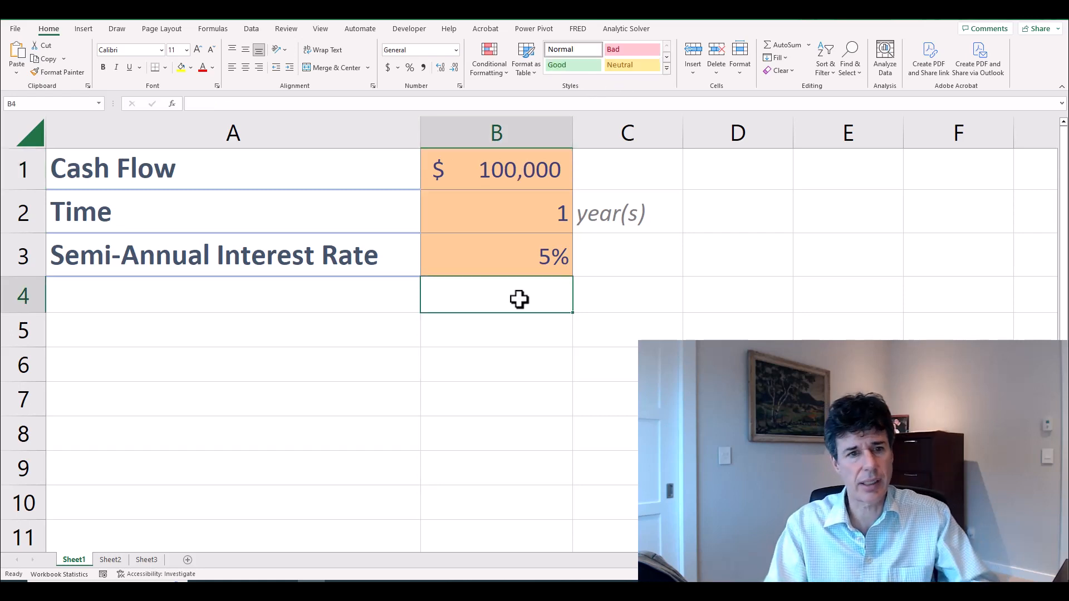
key(Up)
key(Up)
key(Up)
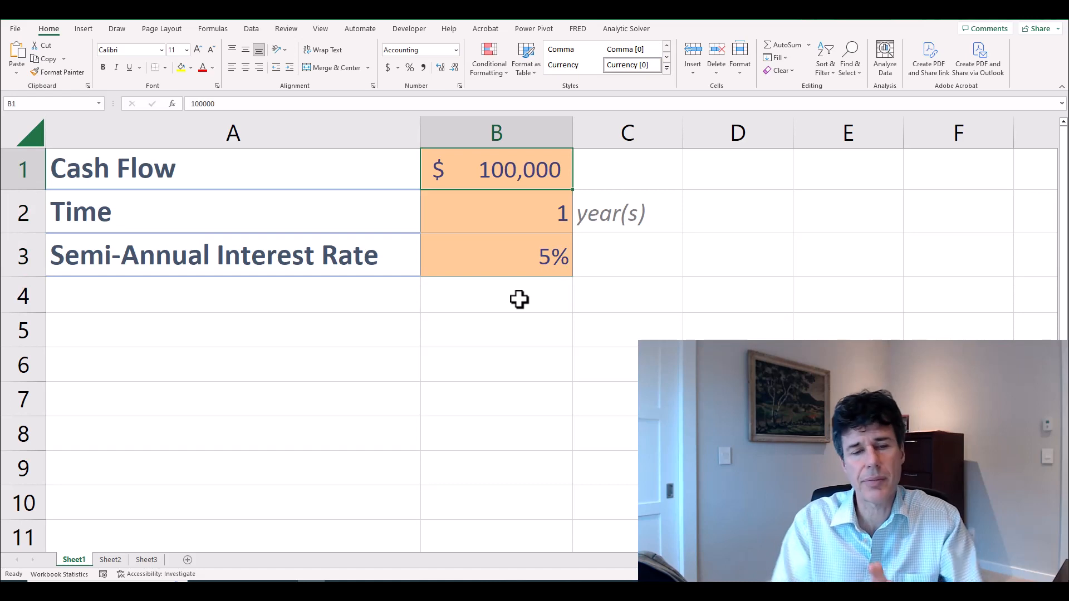
Enter the label "Present Value" in A5 and give it the Heading 2 cell style
key(Down)
key(Down)
key(Down)
key(Down)
key(Left)
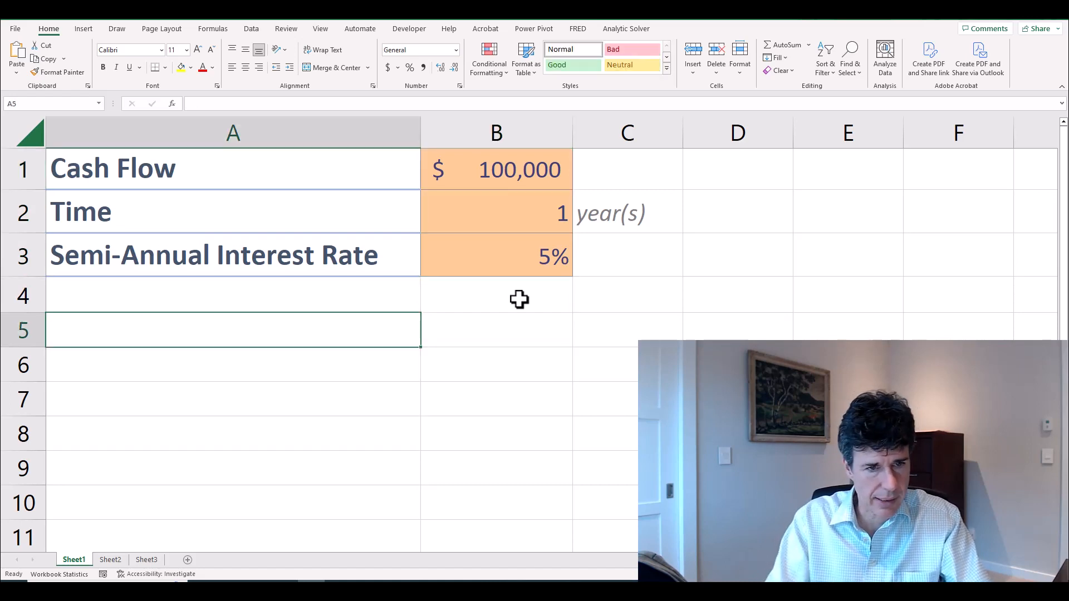
text(Present Value)
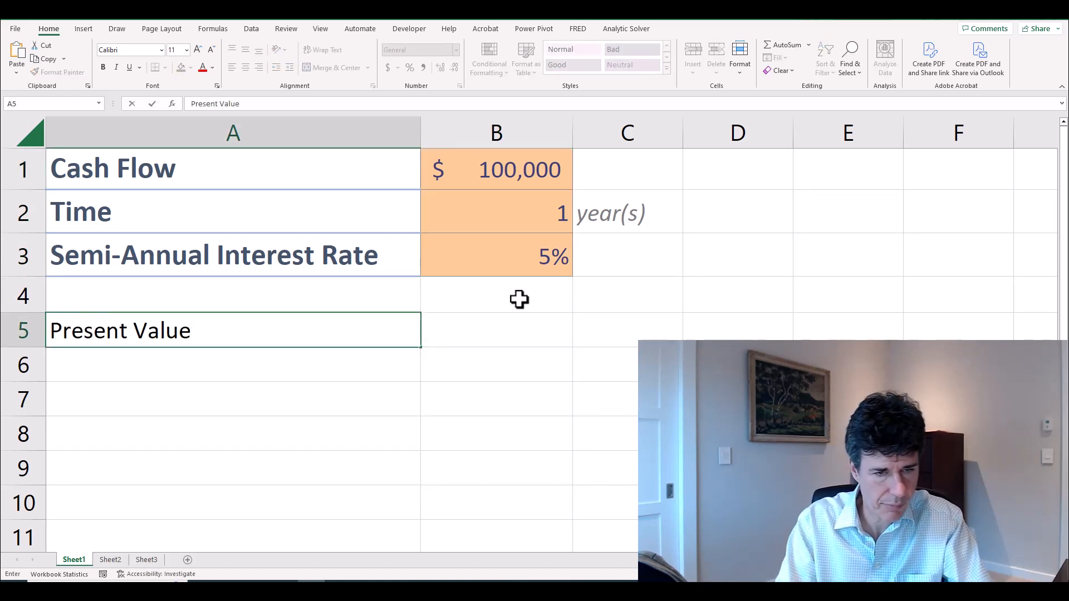
key(ctrl+Return)
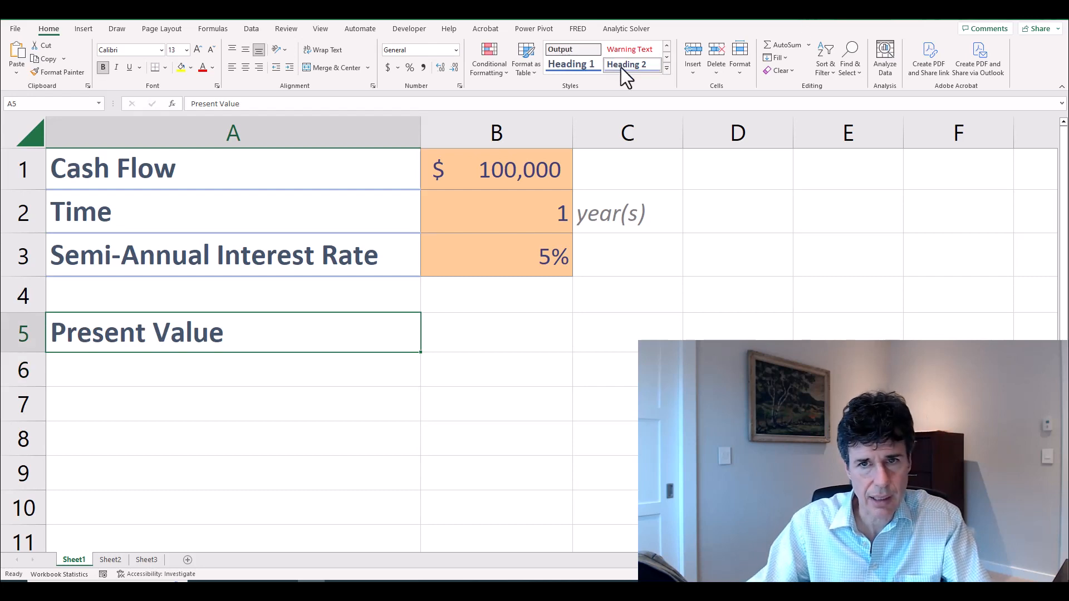
Apply the Output cell style to the present value result cell B5
key(Right)
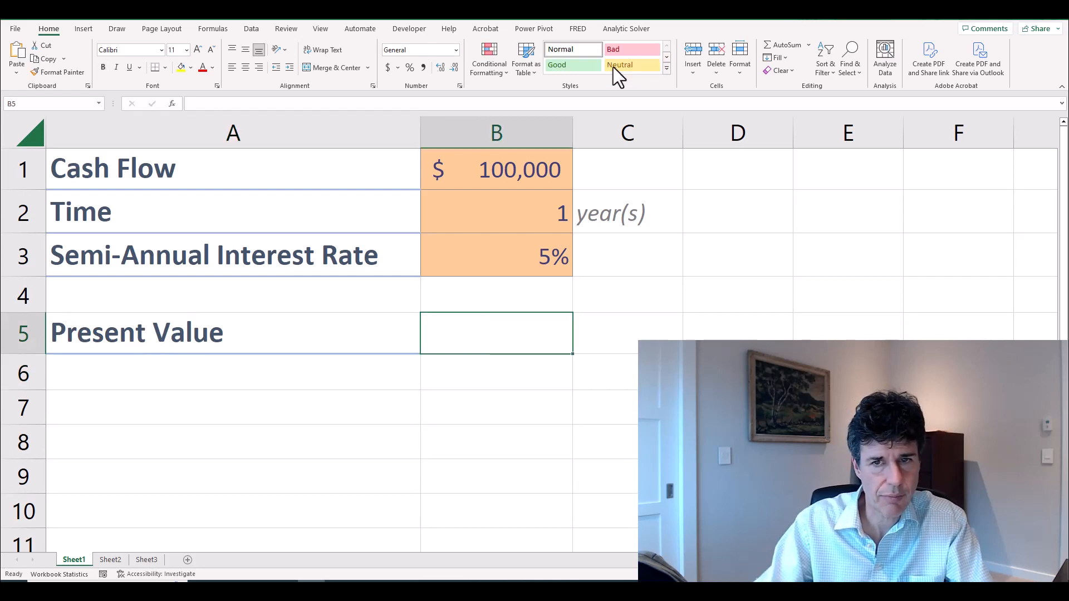
click(667, 67)
click(587, 111)
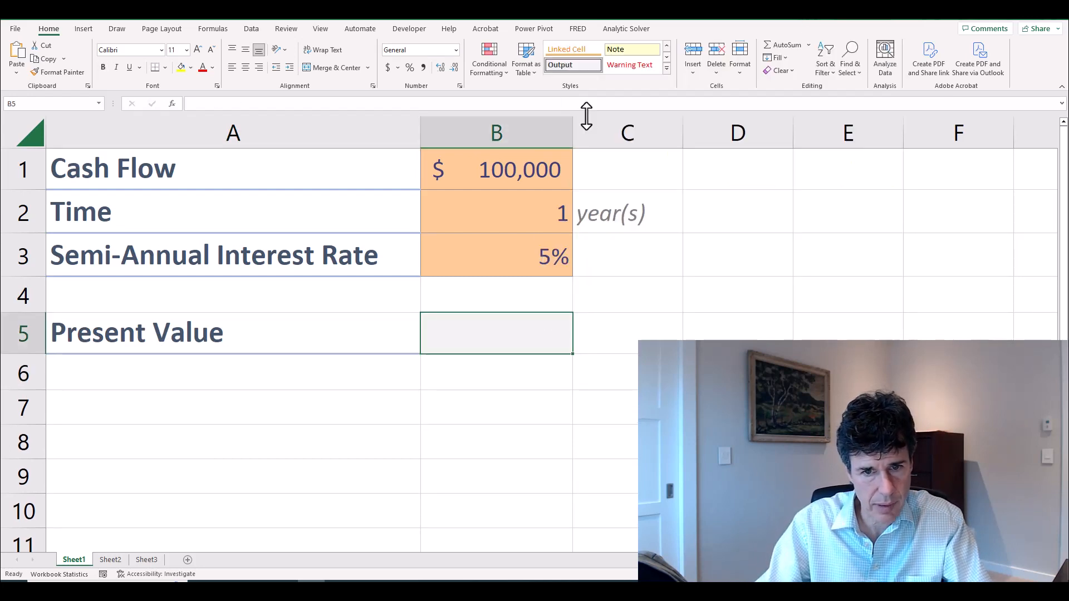
Enter the present value formula =B1/(1+B3/2)^(2*B2) in B5, discounting the cash flow with semi-annual compounding
text(=)
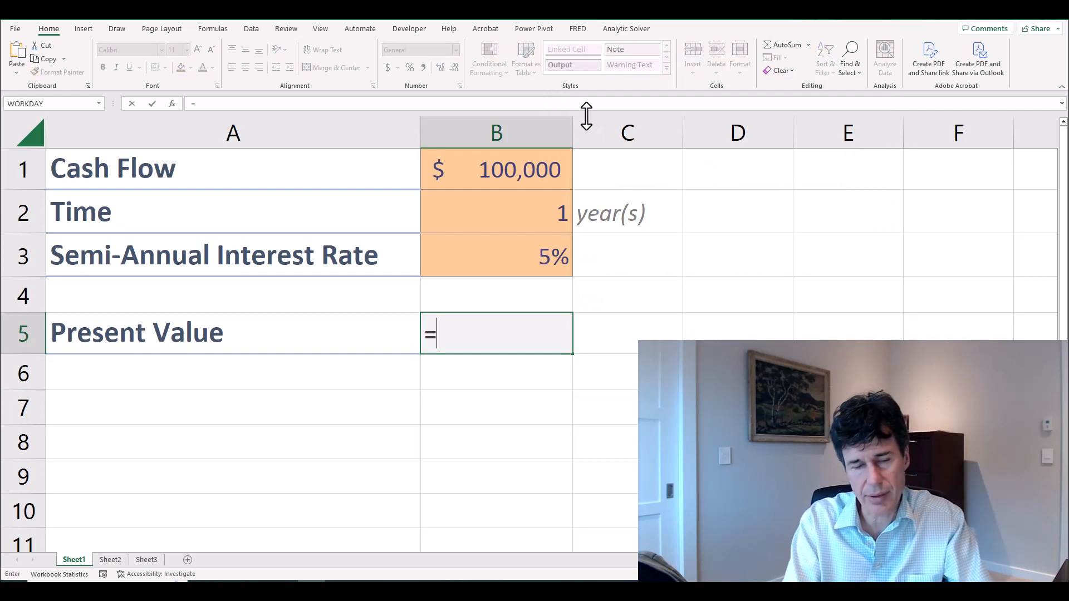
key(Up)
key(Up)
key(Up)
key(Up)
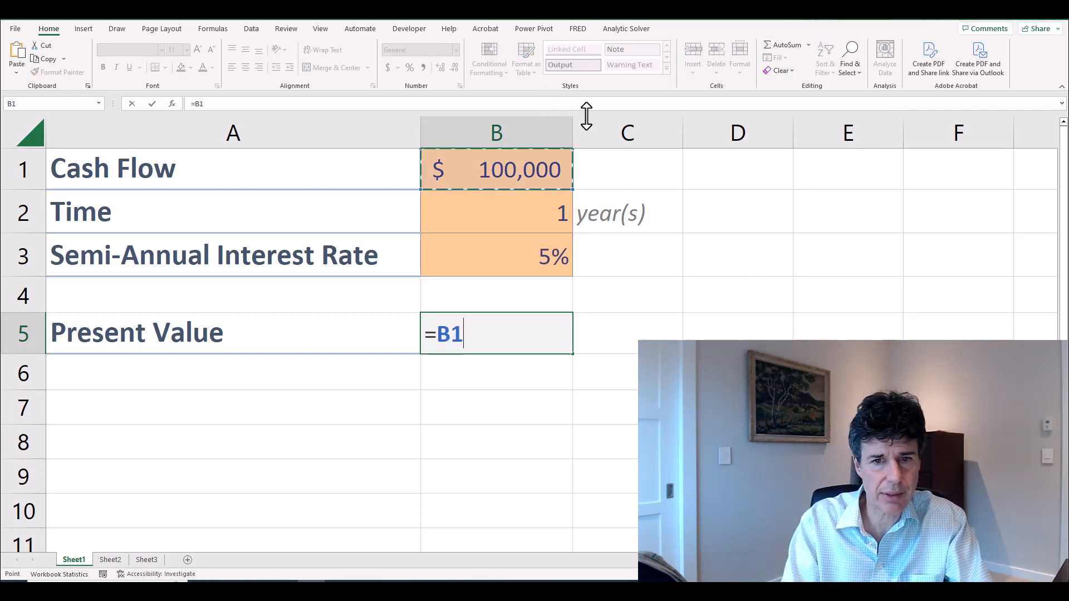
text(/(1+)
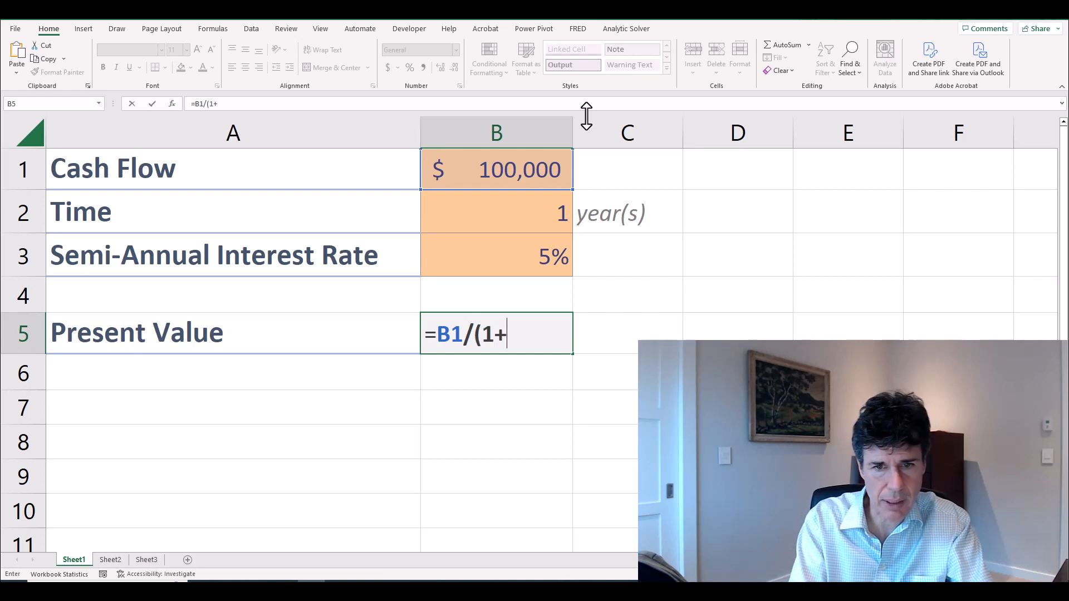
key(Up)
key(Up)
text(/2)^()
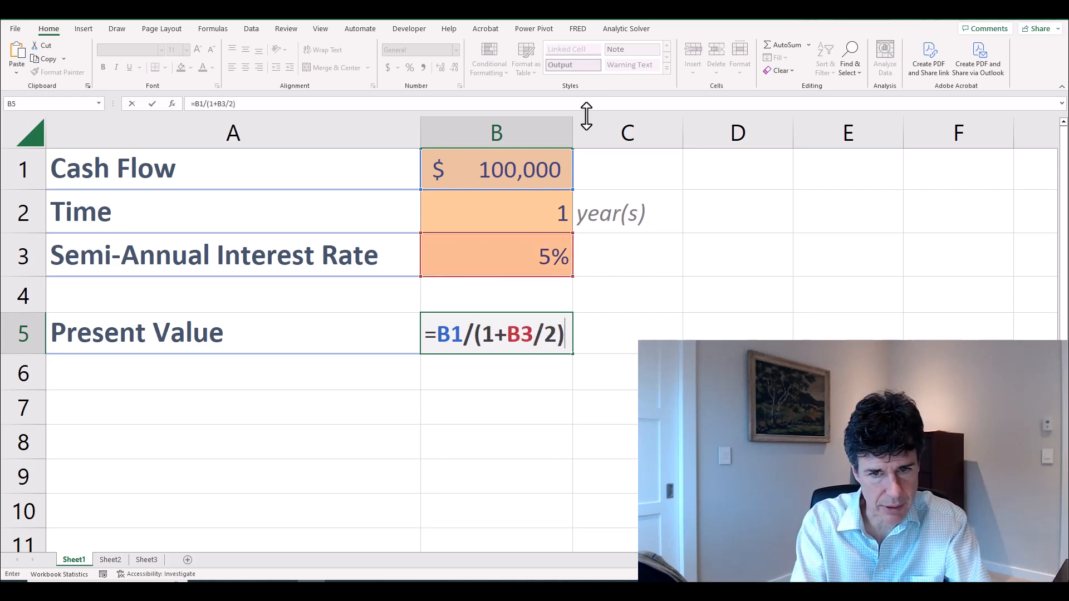
text(2*)
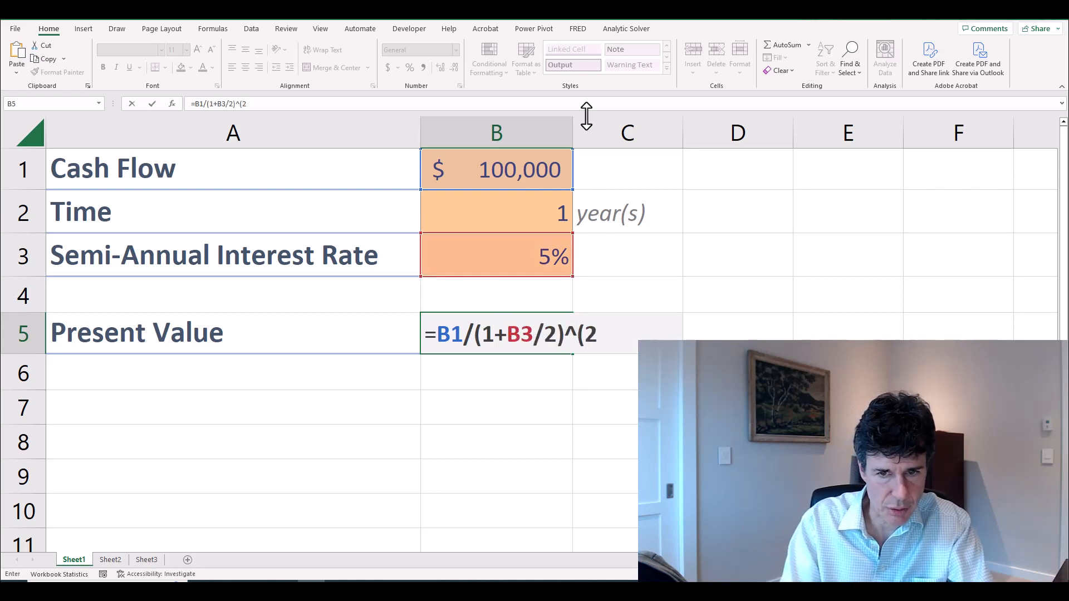
key(Up)
key(Up)
key(Up)
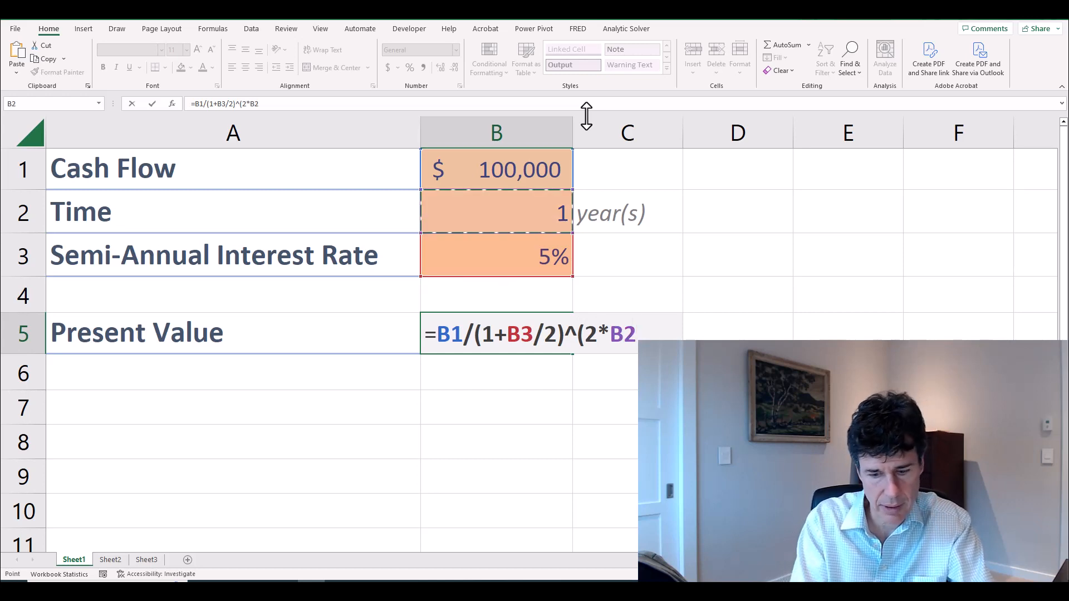
text())
key(Return)
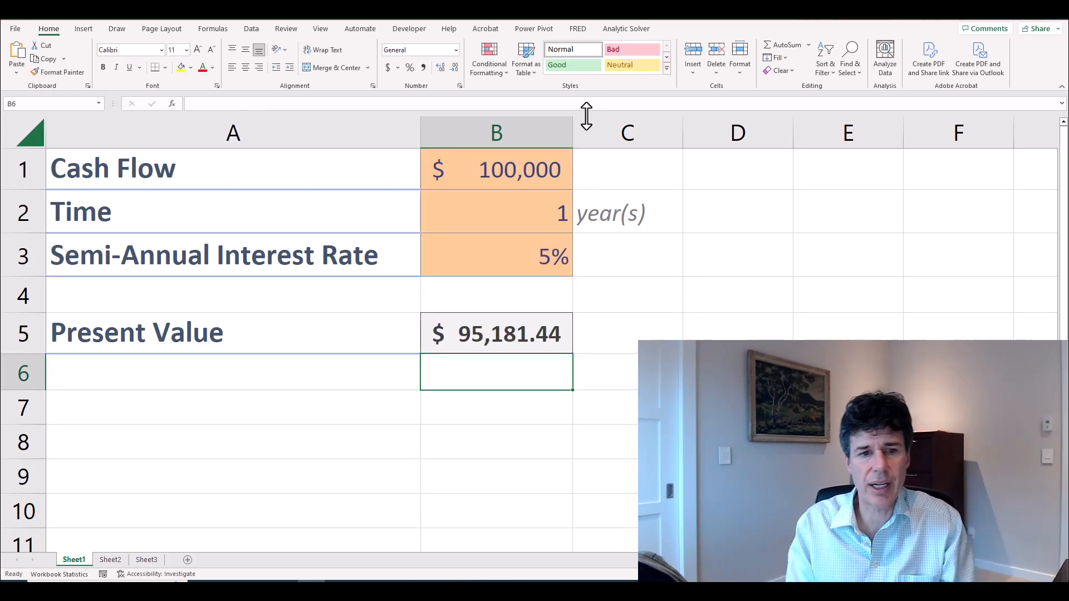
Set the time in B2 to 2 years
key(Up)
key(Up)
key(Up)
key(Up)
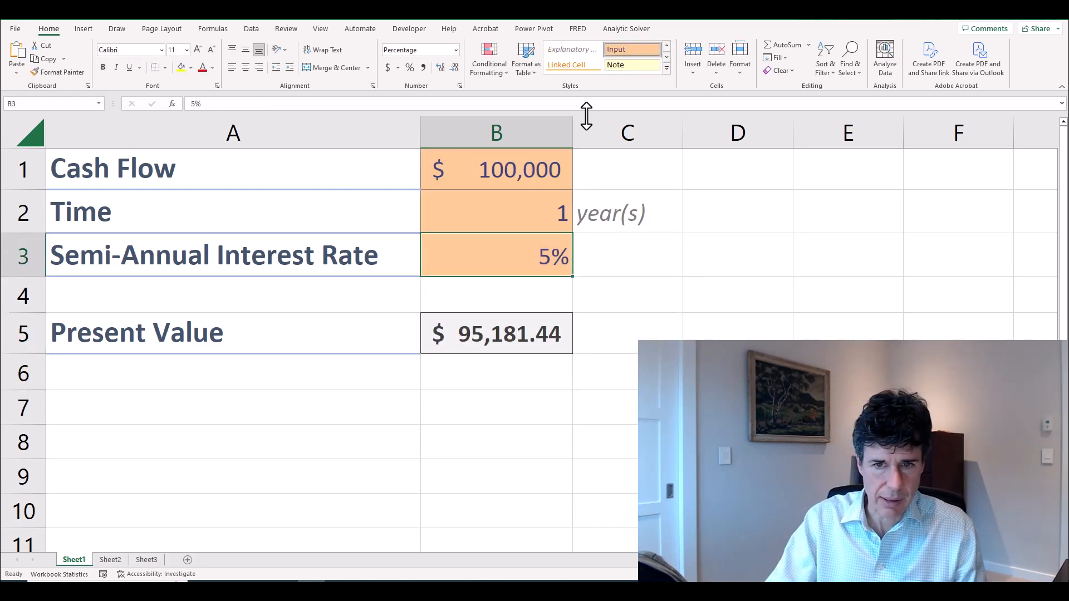
text(2)
key(Return)
key(Up)
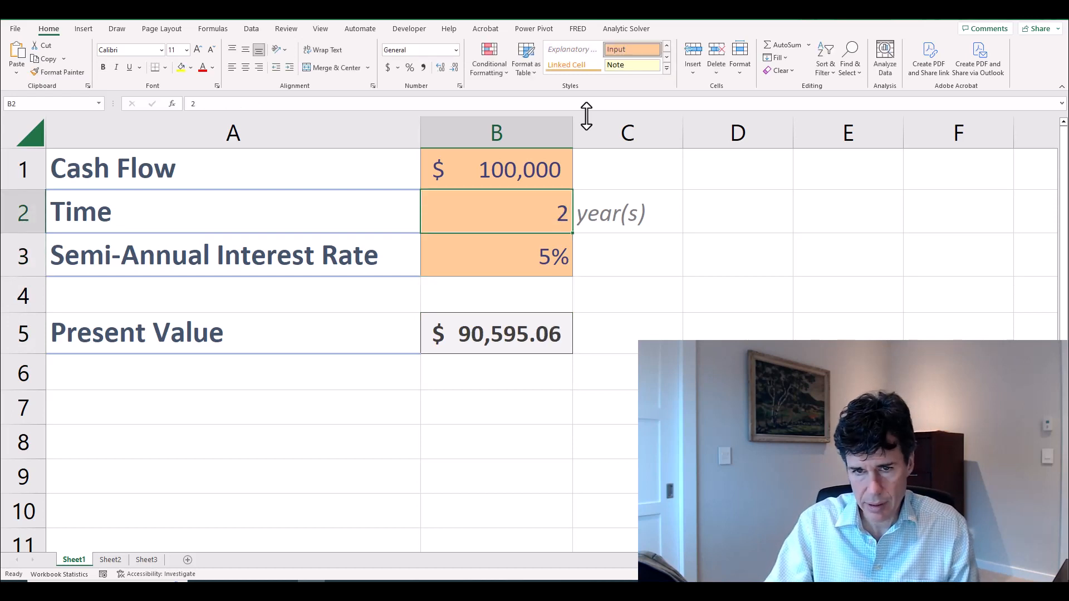
Set the semi-annual interest rate in B3 to 8%
key(Down)
text(8)
key(Return)
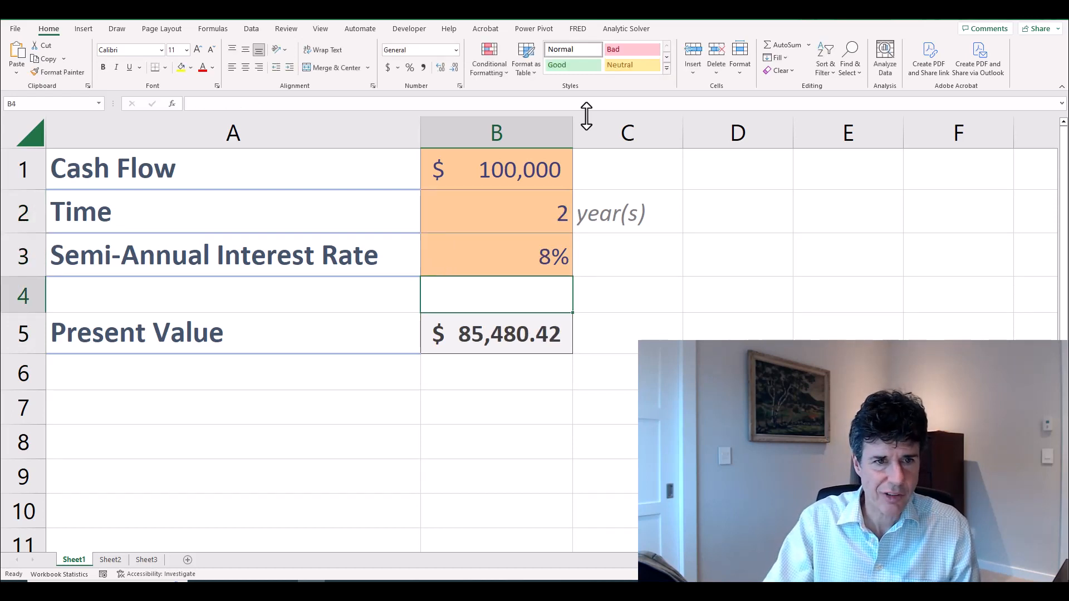
Format the present value in B5 with the Currency [0] number style
key(Up)
key(Up)
key(Up)
key(Down)
key(Down)
key(Down)
key(Down)
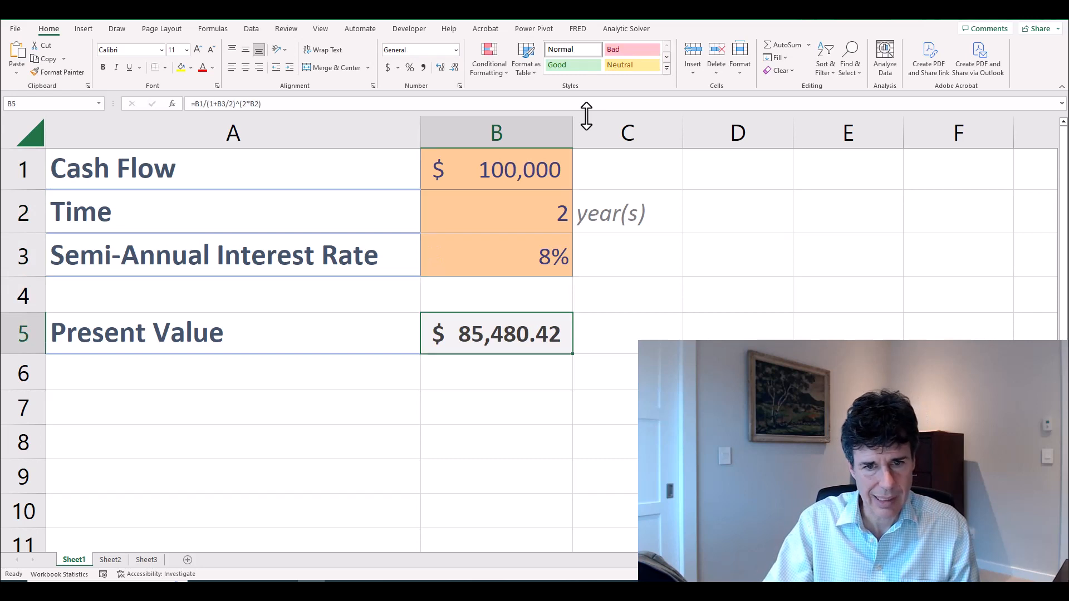
click(666, 68)
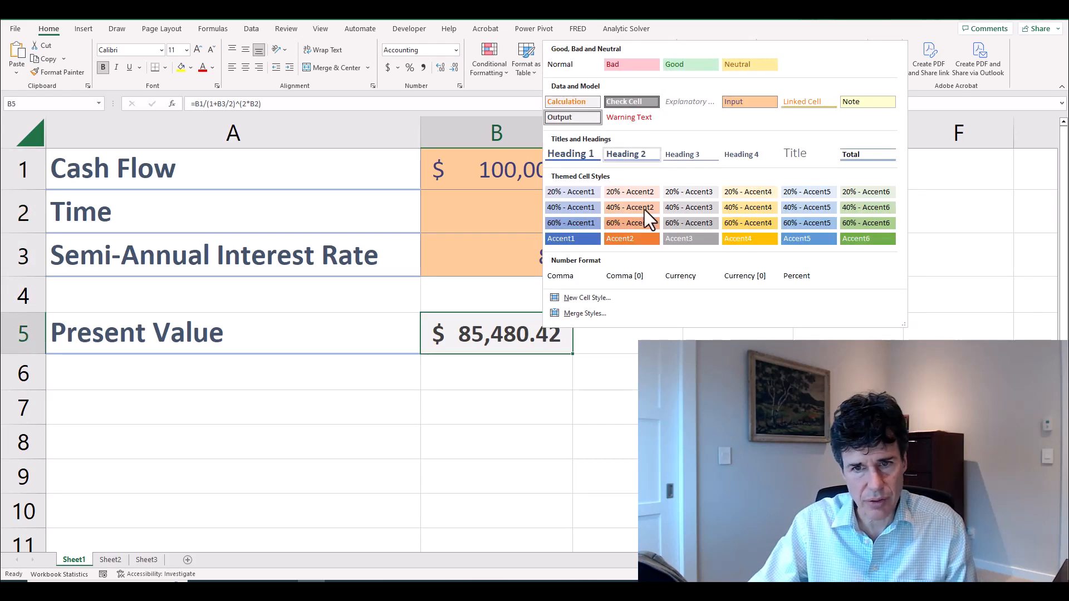
click(724, 275)
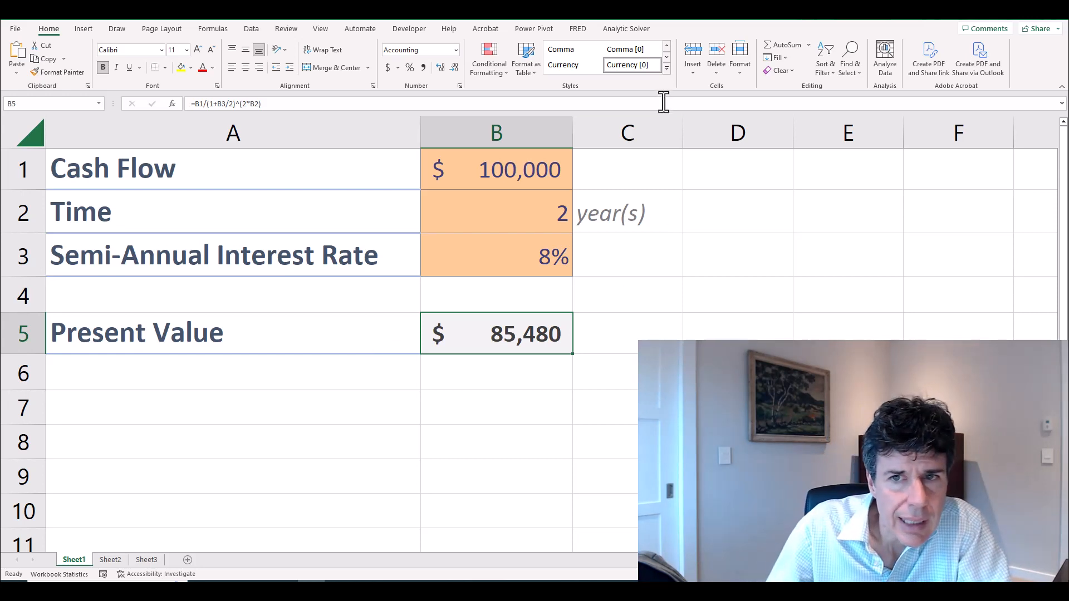
Modify the Input cell style so that its fill color is yellow
click(667, 67)
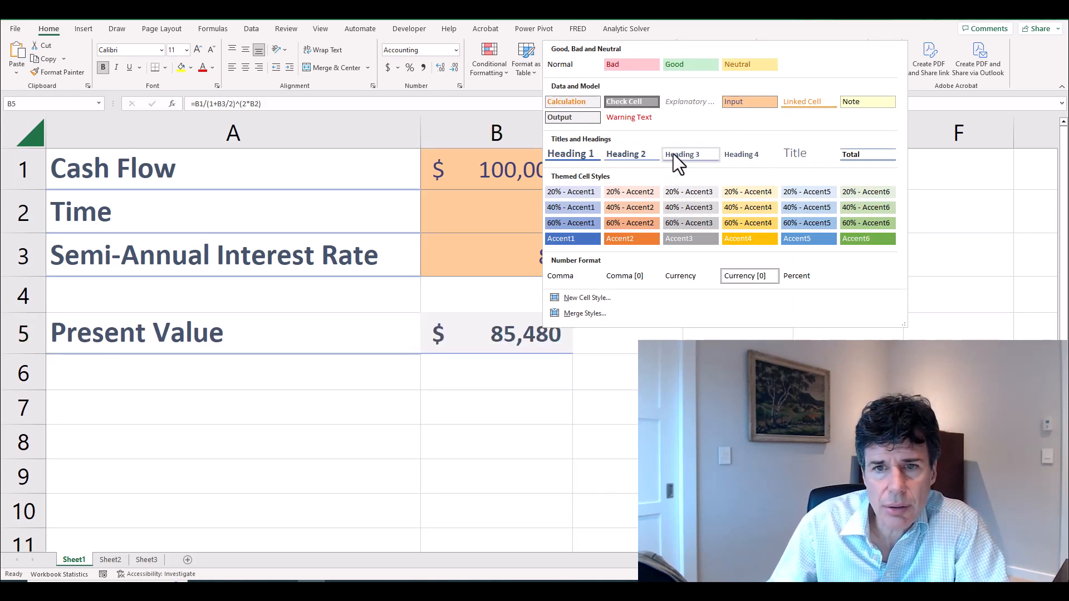
right_click(736, 102)
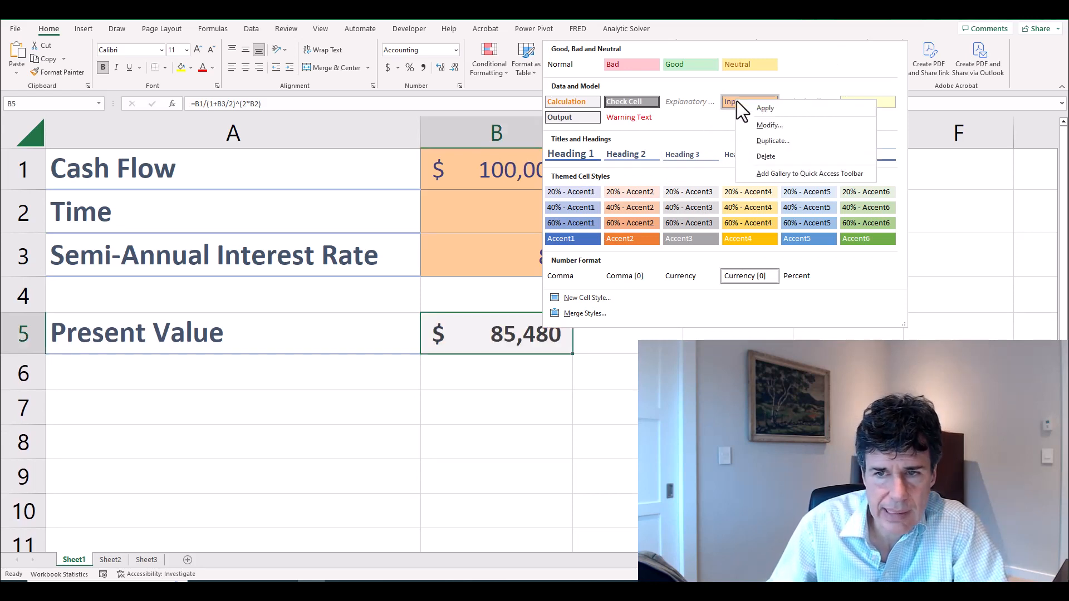
click(774, 129)
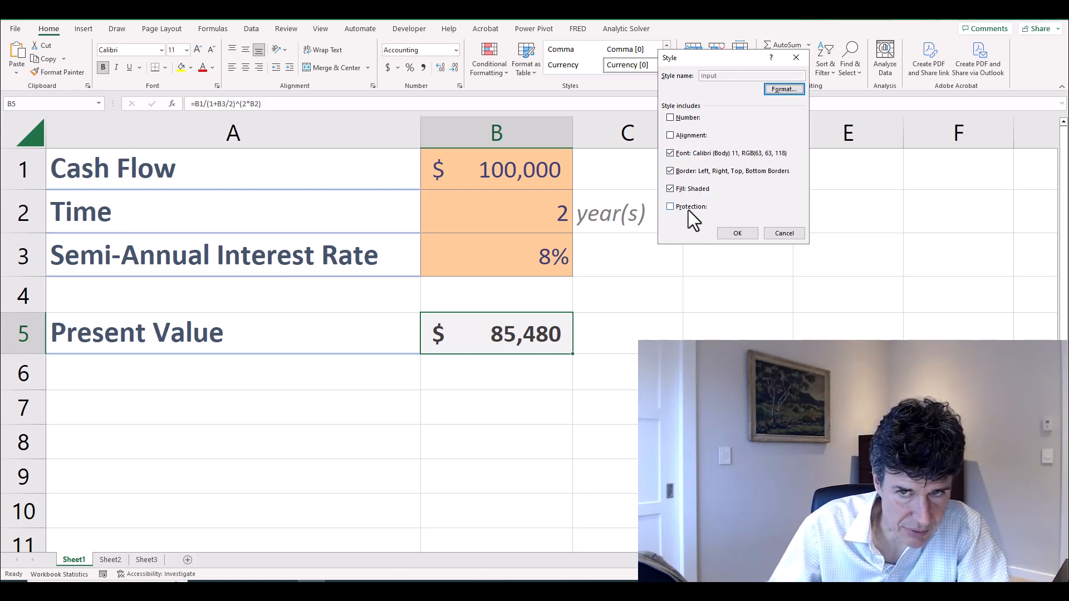
click(783, 90)
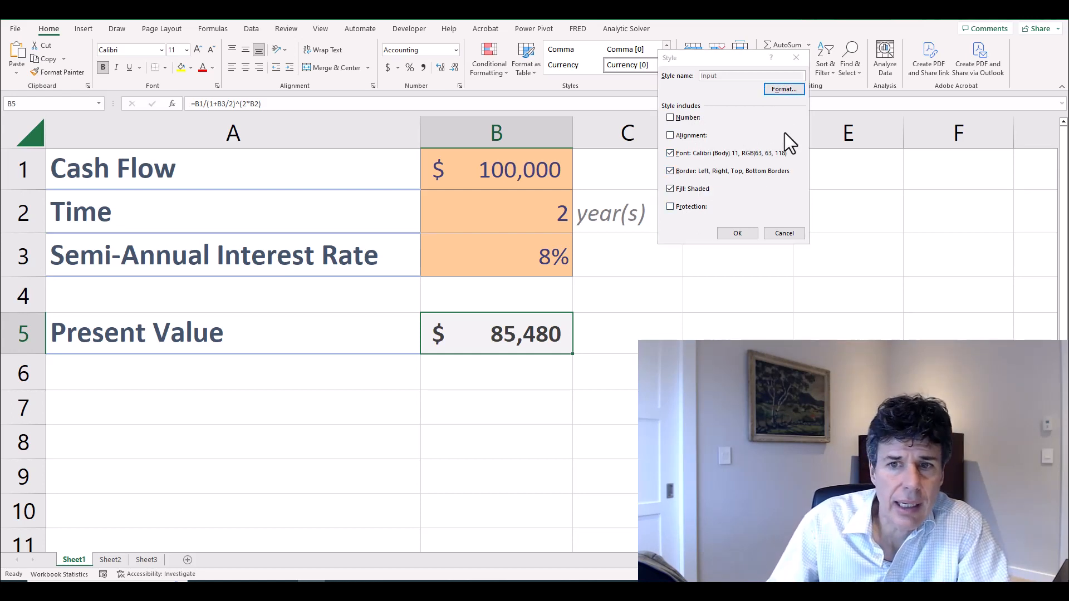
click(736, 40)
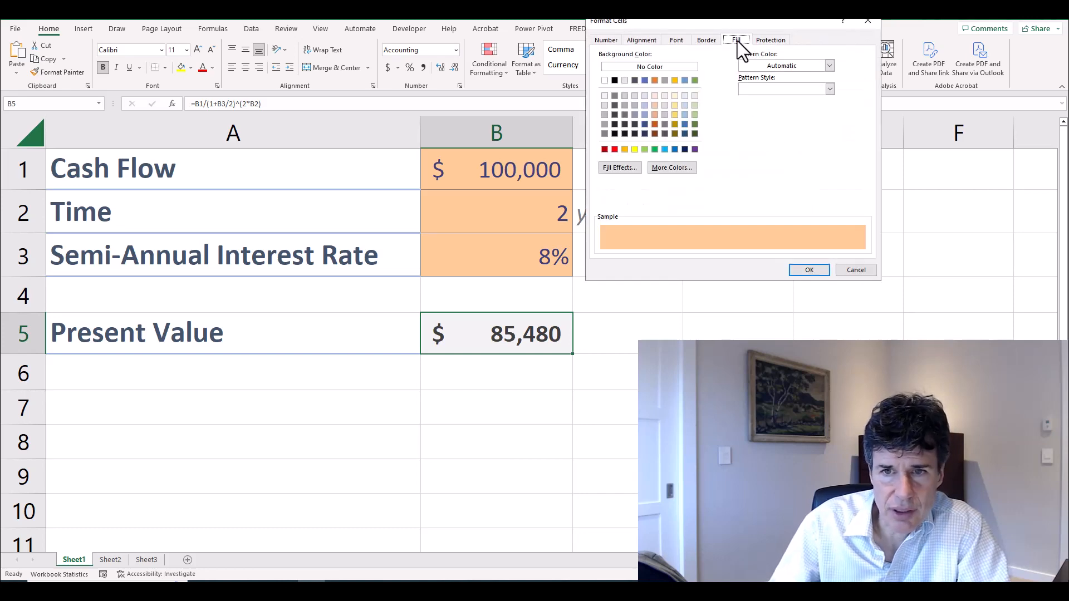
click(633, 149)
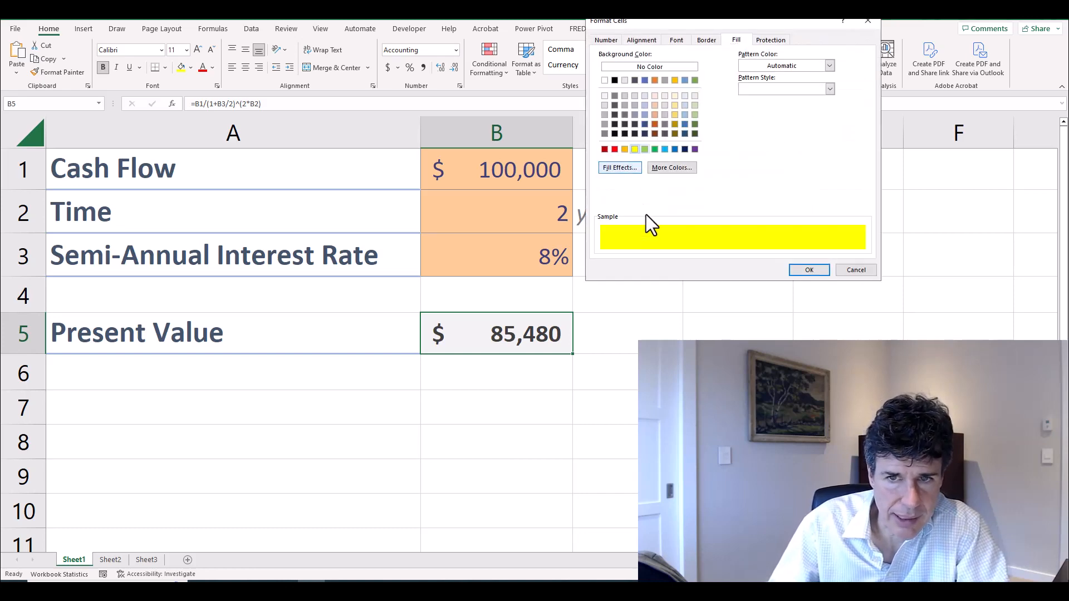
click(805, 271)
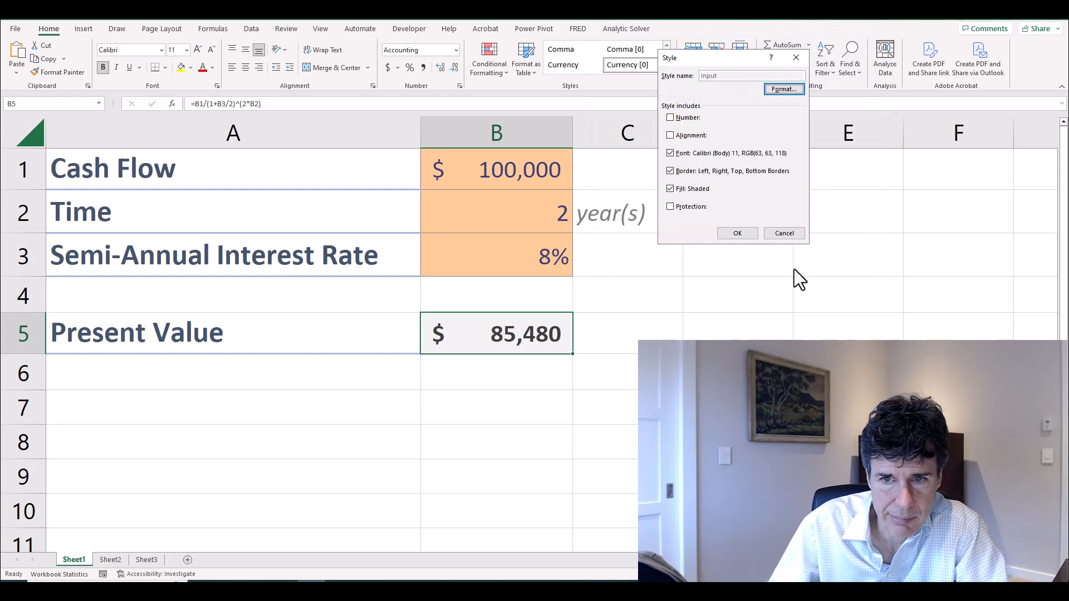
click(749, 235)
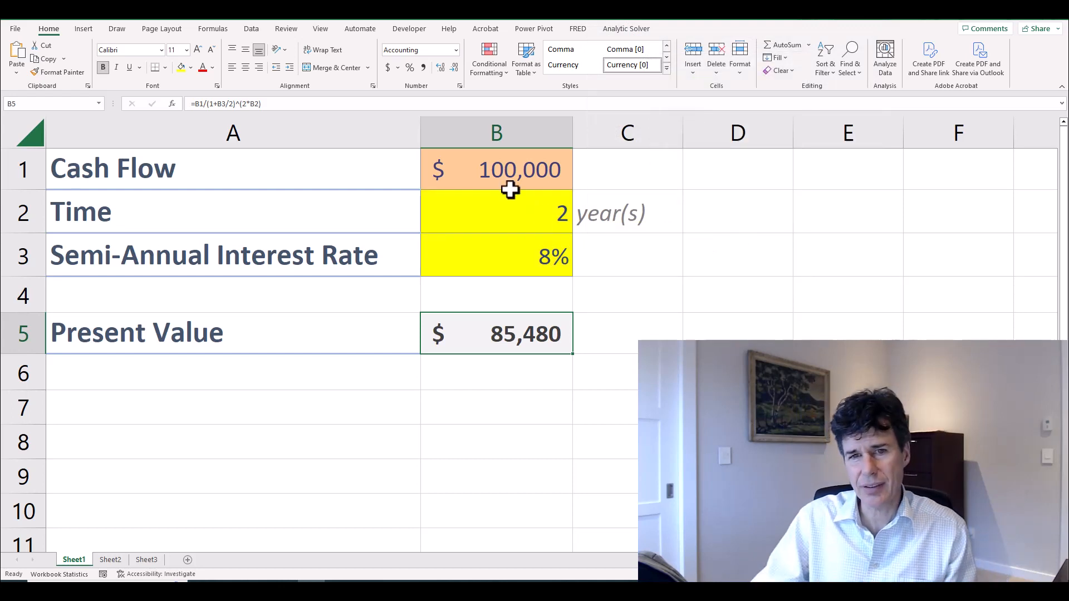
Reapply the modified Input cell style to the cash flow in B1
click(507, 167)
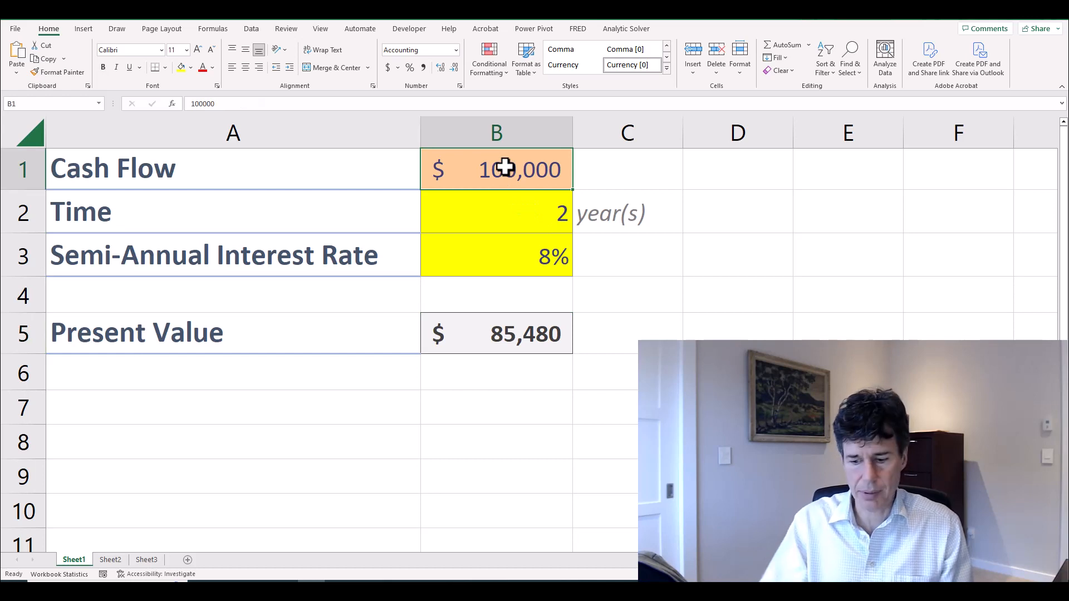
key(Down)
key(Down)
key(Up)
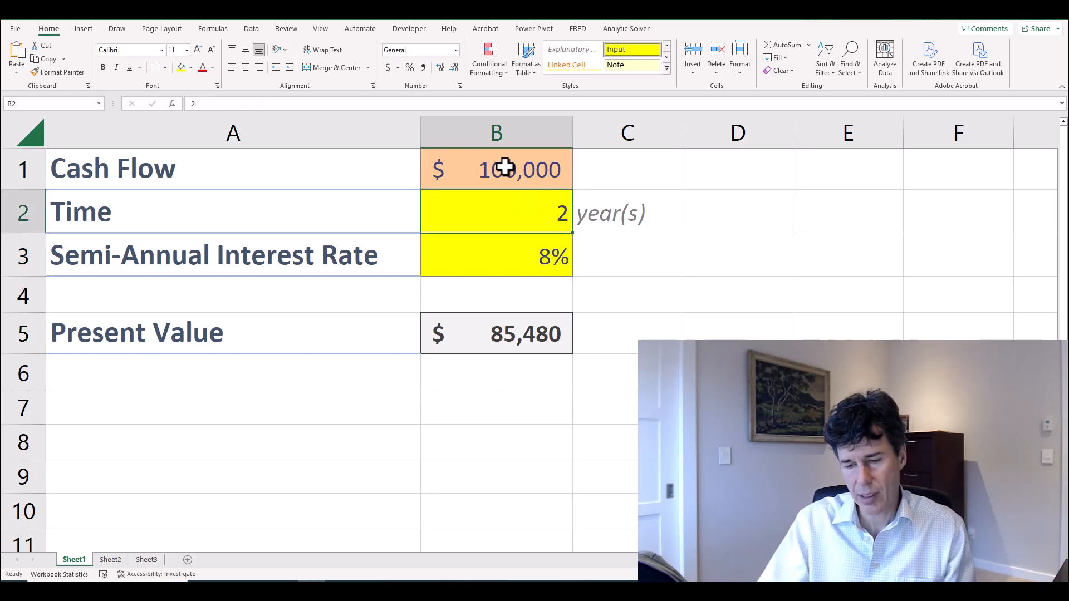
key(Up)
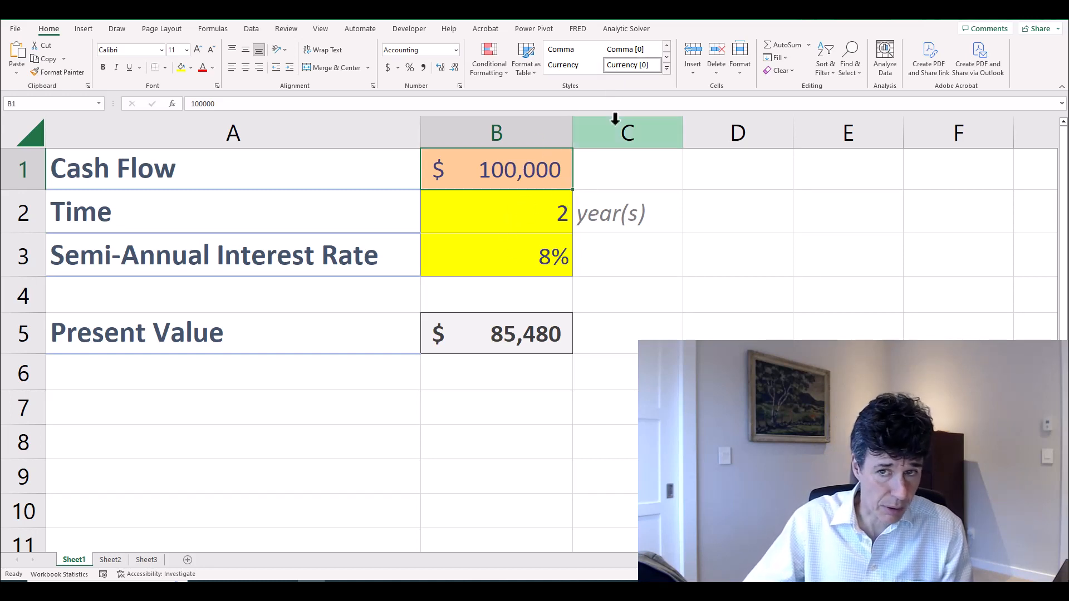
click(667, 72)
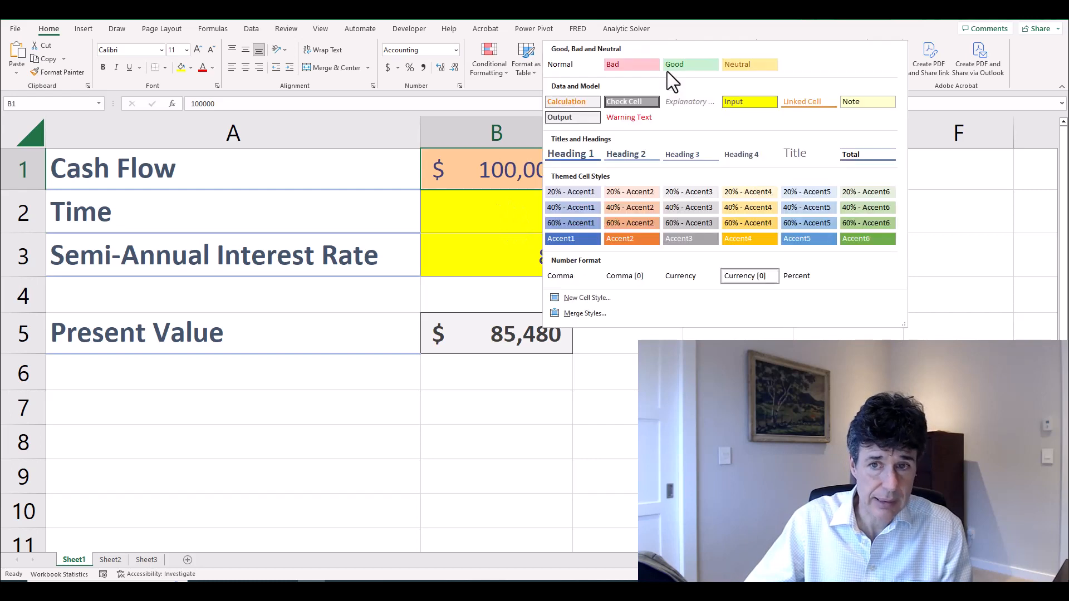
click(737, 112)
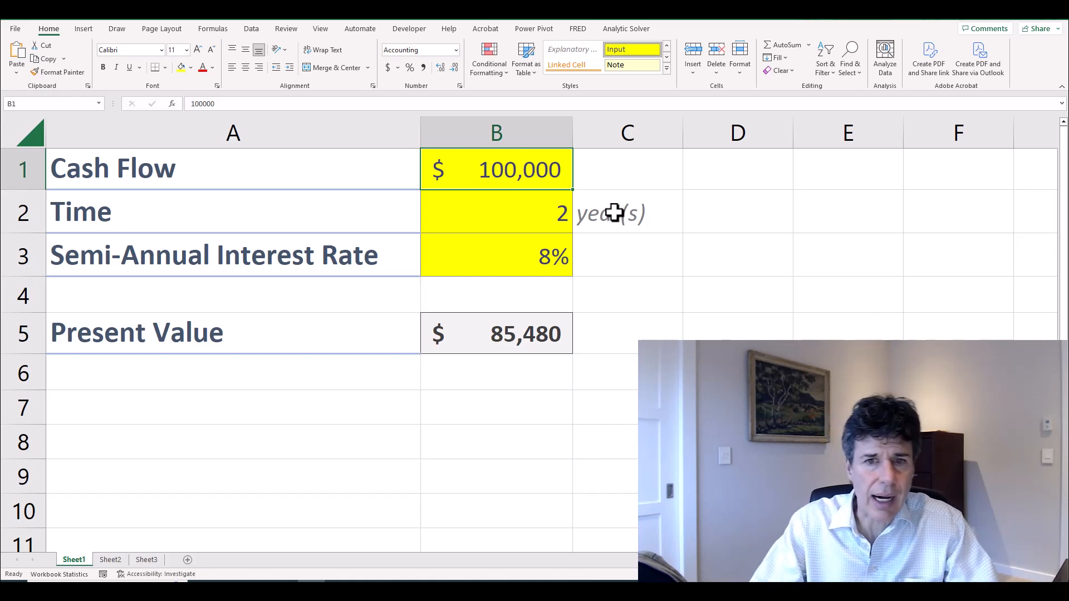
Undo the reapplied Input style on B1 and the yellow fill modification of the Input cell style
key(ctrl+z)
key(ctrl+z)
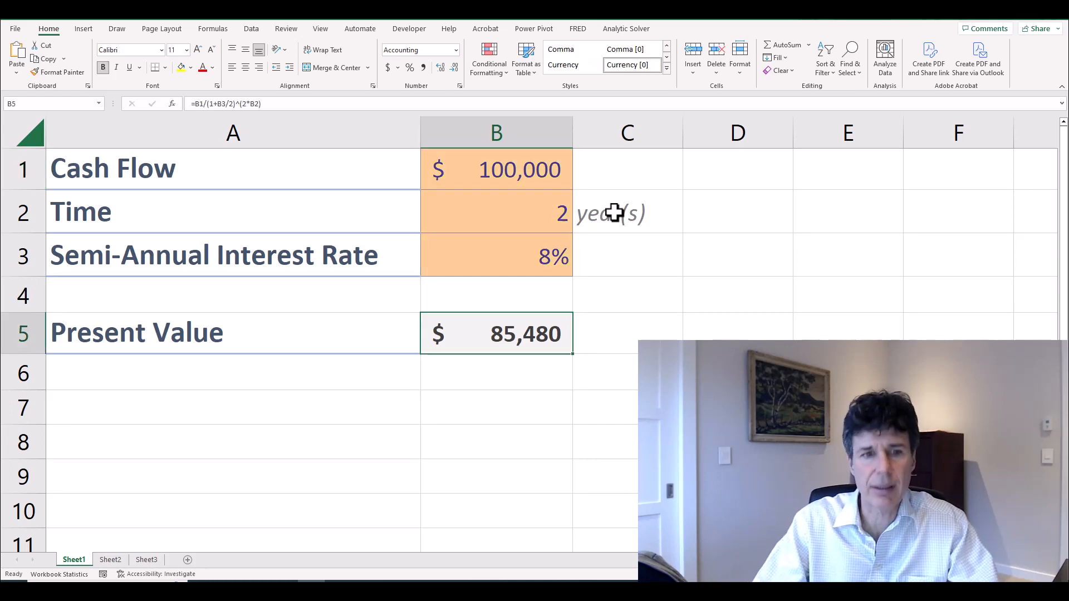
key(Return)
Move the Present Value label and its formula from A5:B5 to A7:B7
click(194, 330)
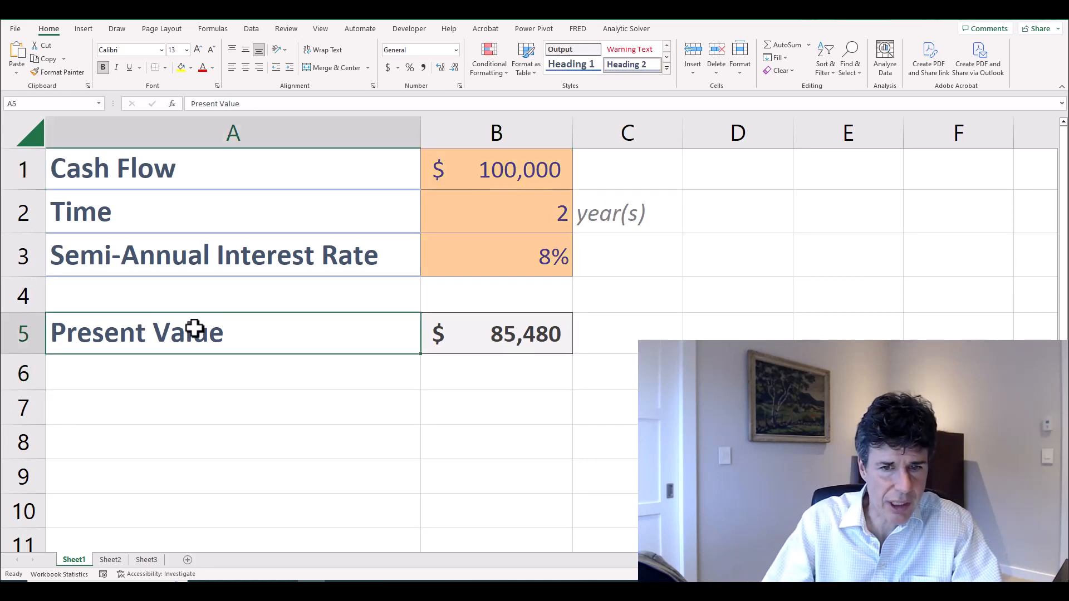
key(shift+Right)
key(ctrl+c)
key(Down)
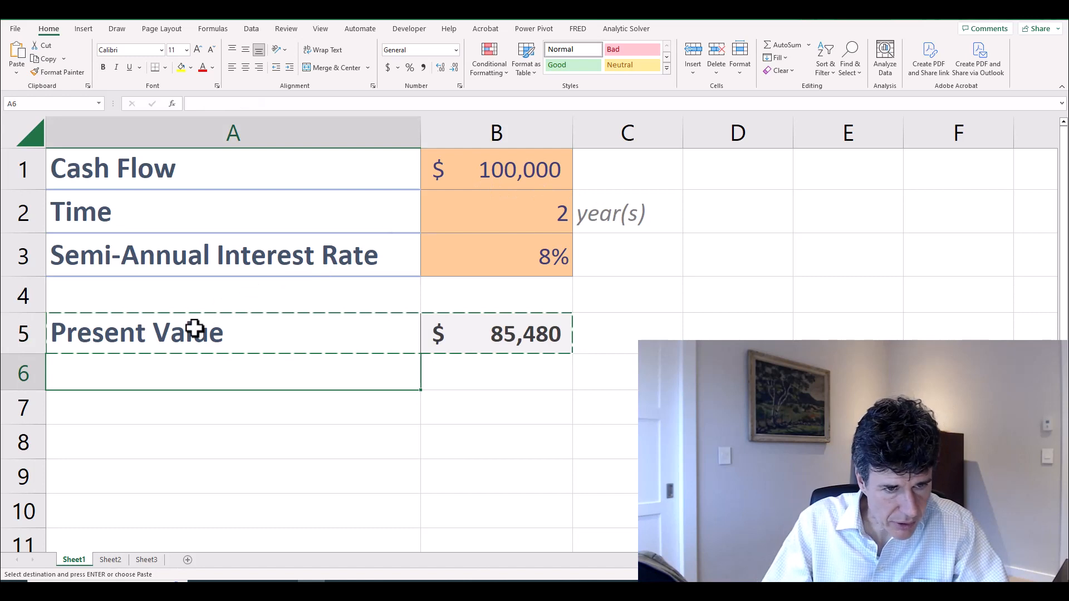
key(Down)
key(Return)
key(Up)
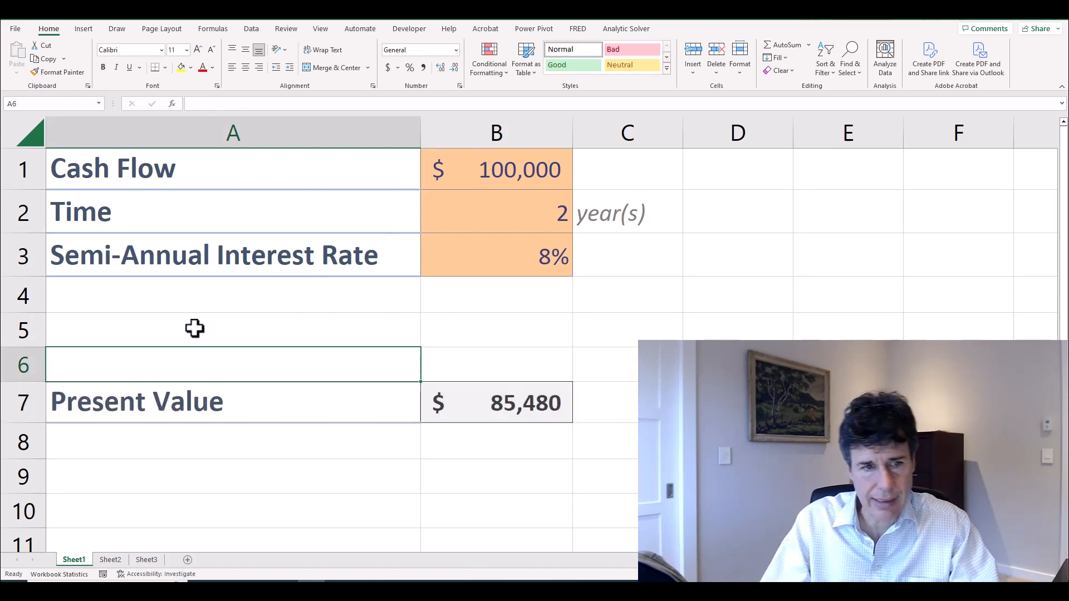
Enter the label "Discount Factor" in A5
click(194, 329)
text(di)
key(BackSpace)
key(BackSpace)
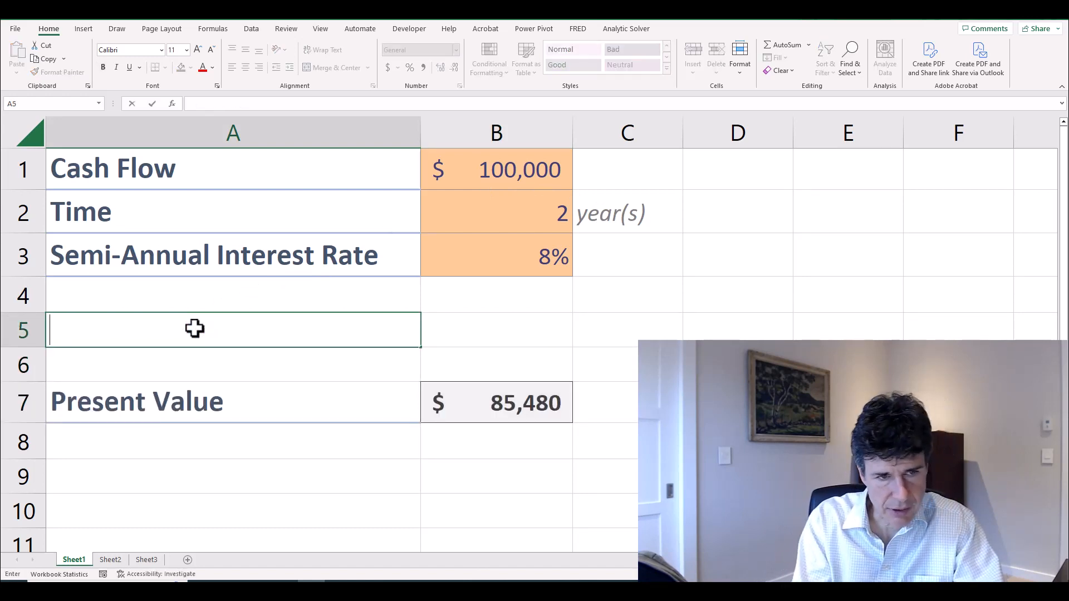
text(dis)
key(BackSpace)
key(BackSpace)
key(BackSpace)
text(D)
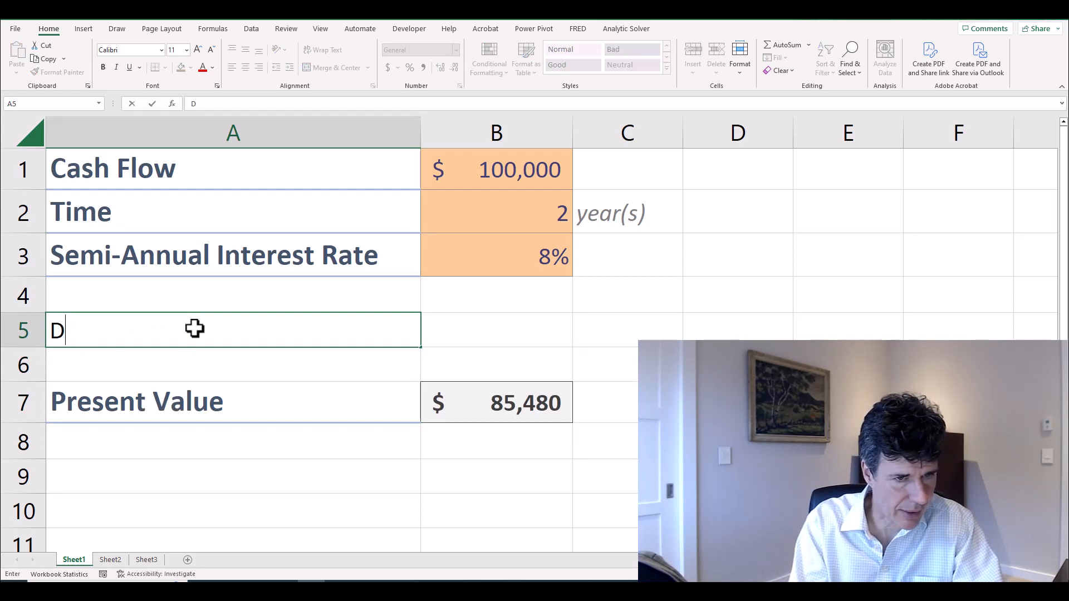
text(iscount Facot)
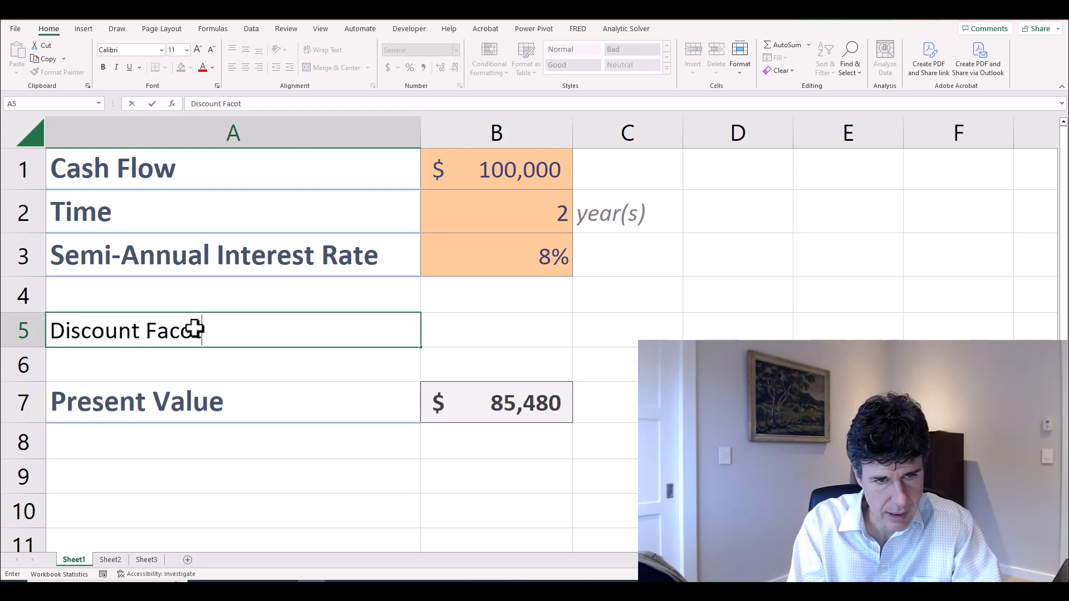
key(BackSpace)
key(BackSpace)
text(tor)
key(Return)
Apply the Heading 2 cell style to the Discount Factor label in A5
key(Right)
key(Up)
key(Left)
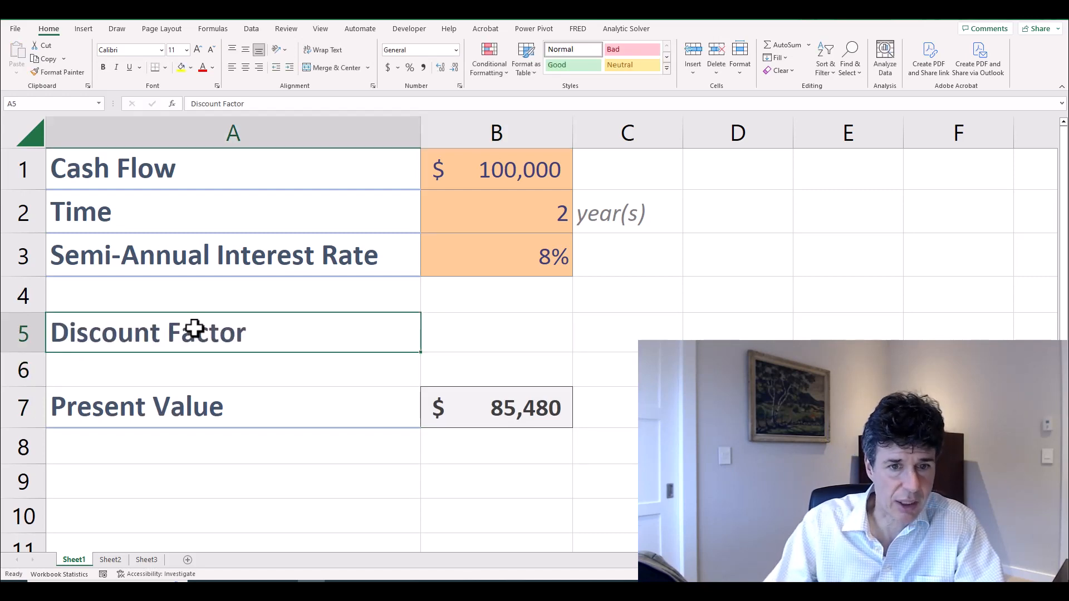
click(613, 65)
Apply the Calculation cell style to B5
click(499, 325)
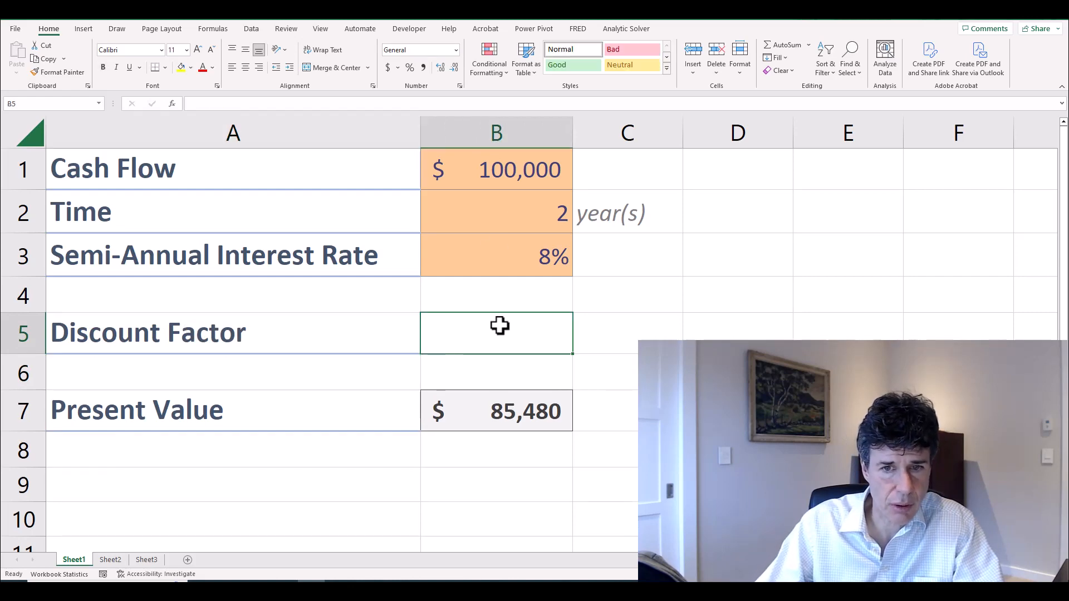
click(666, 67)
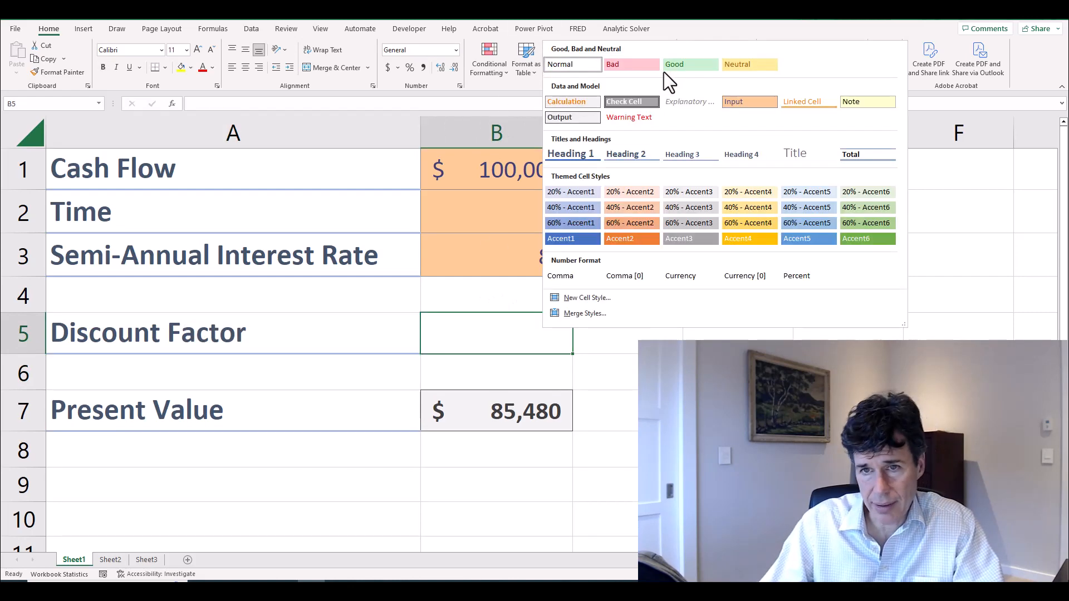
click(566, 114)
Enter the discount factor formula =1/(1+B3/2)^(2*B2) in B5
text(=)
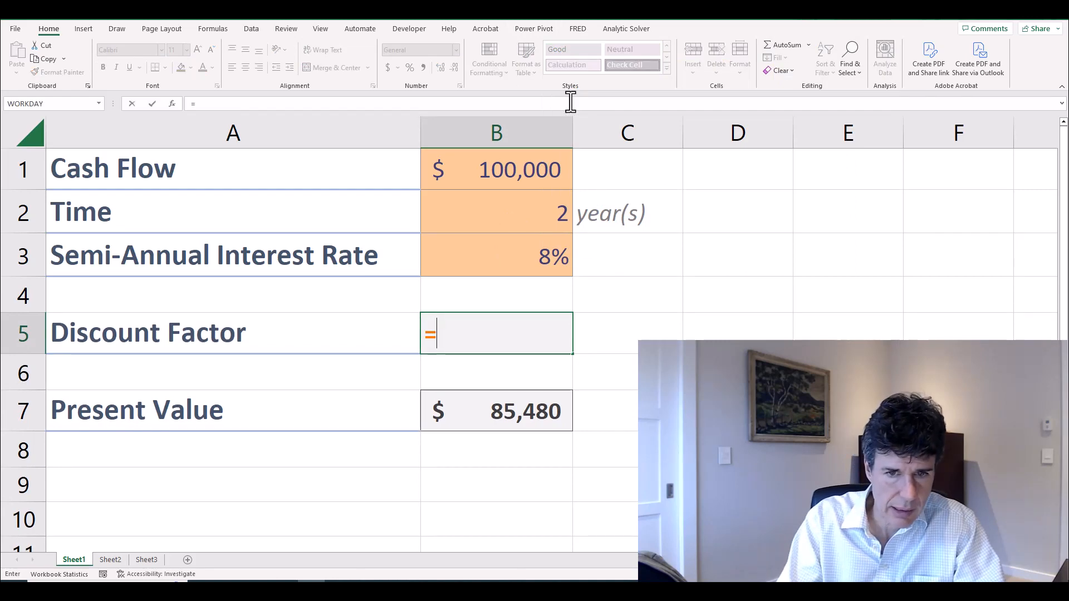
text(1/(1+)
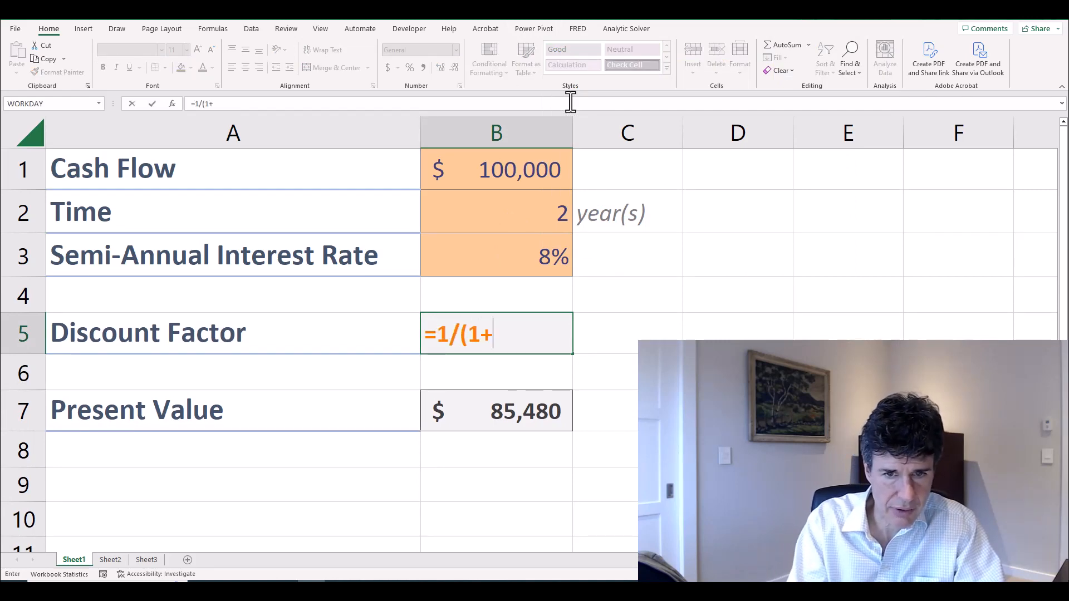
key(Up)
key(Up)
key(Up)
key(Down)
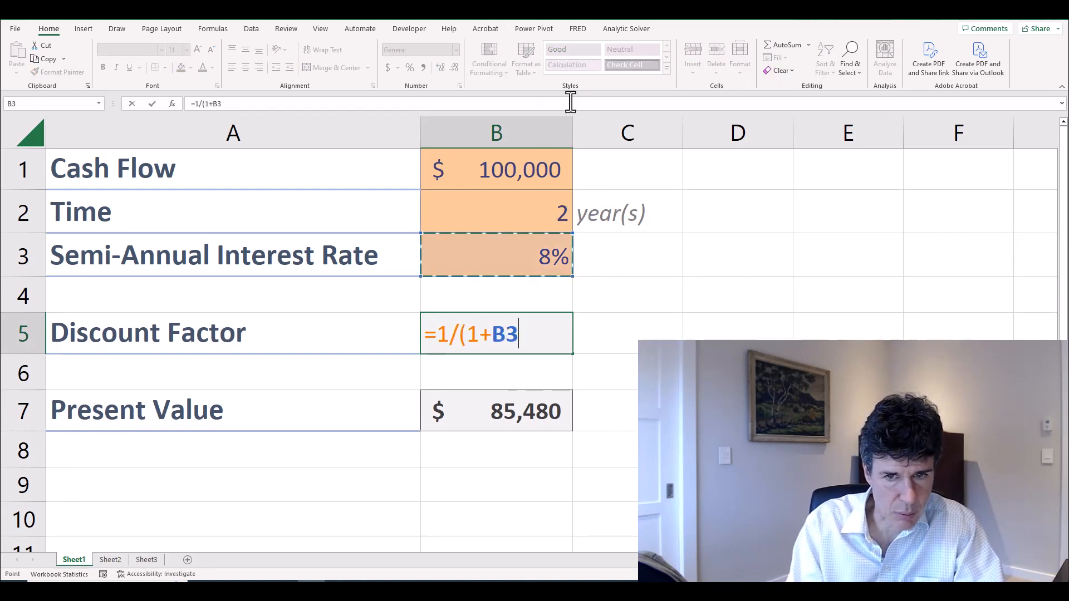
text(/2)^)
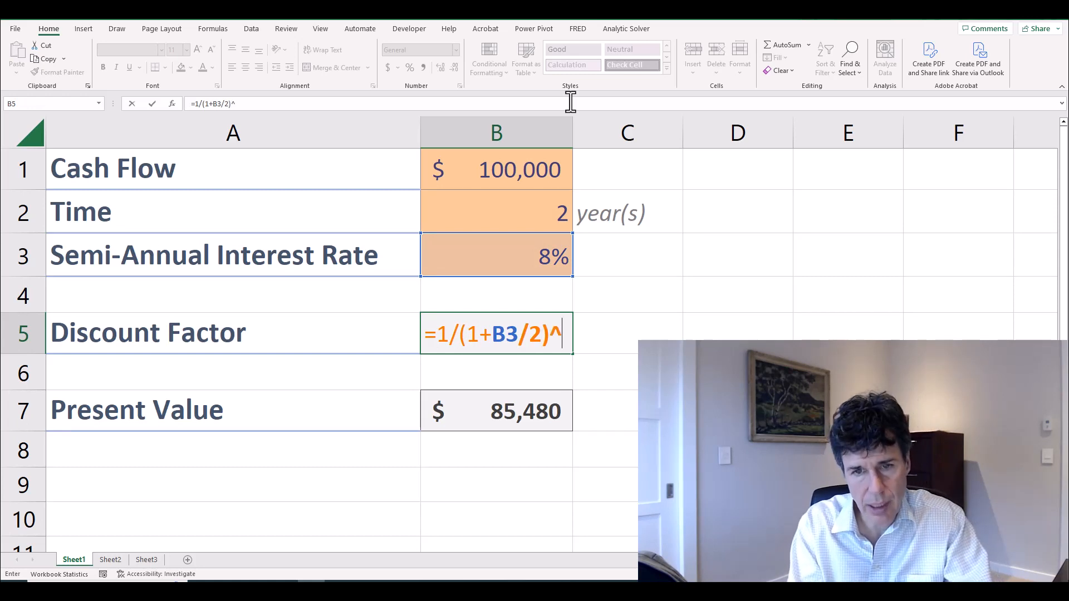
text((2*)
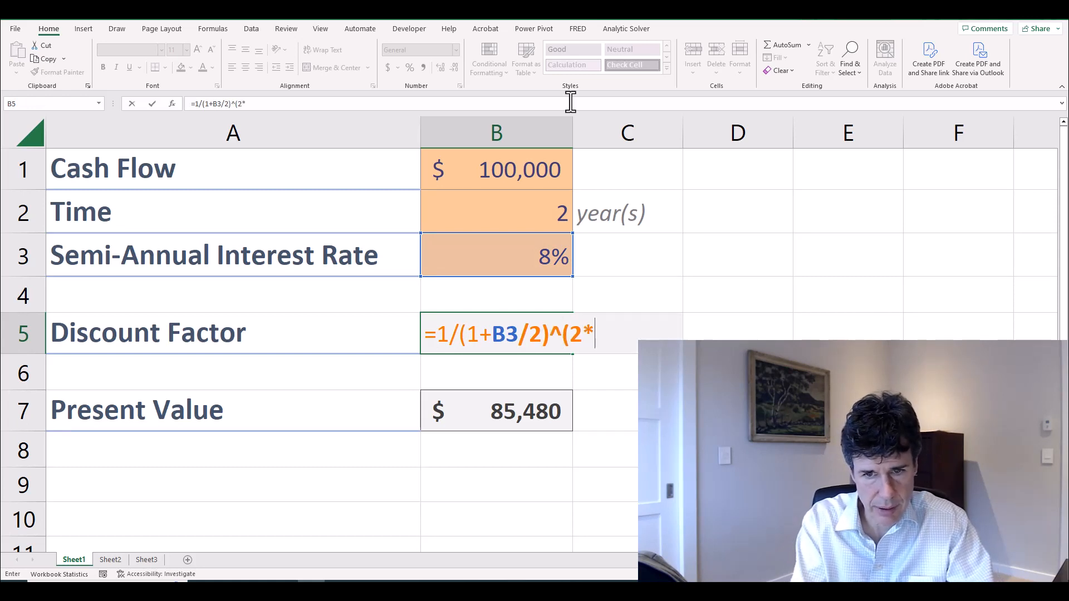
key(Up)
key(Up)
key(Up)
text())
key(Return)
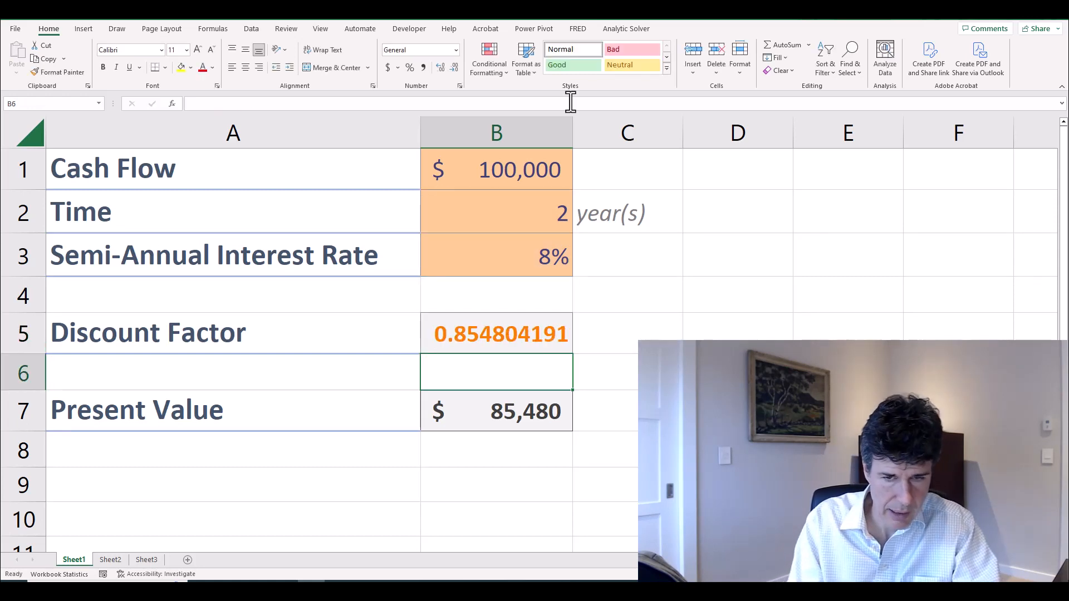
Format the discount factor in B5 as a Number with 8 decimal places
key(Up)
key(ctrl+1)
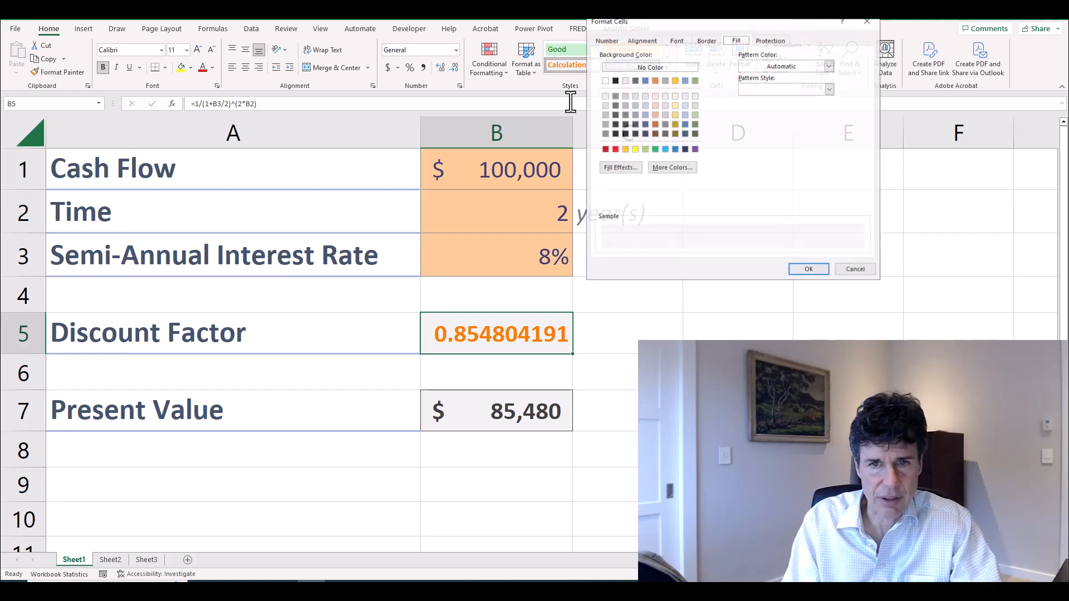
key(ctrl+Tab)
key(ctrl+Tab)
key(Tab)
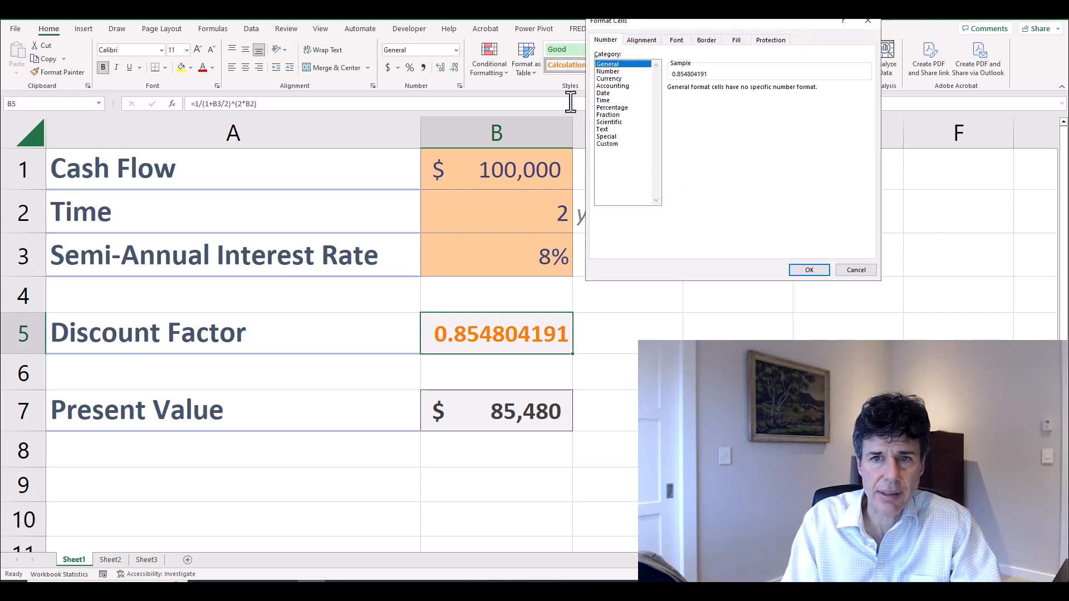
key(Down)
key(Down)
key(Down)
key(Down)
key(Up)
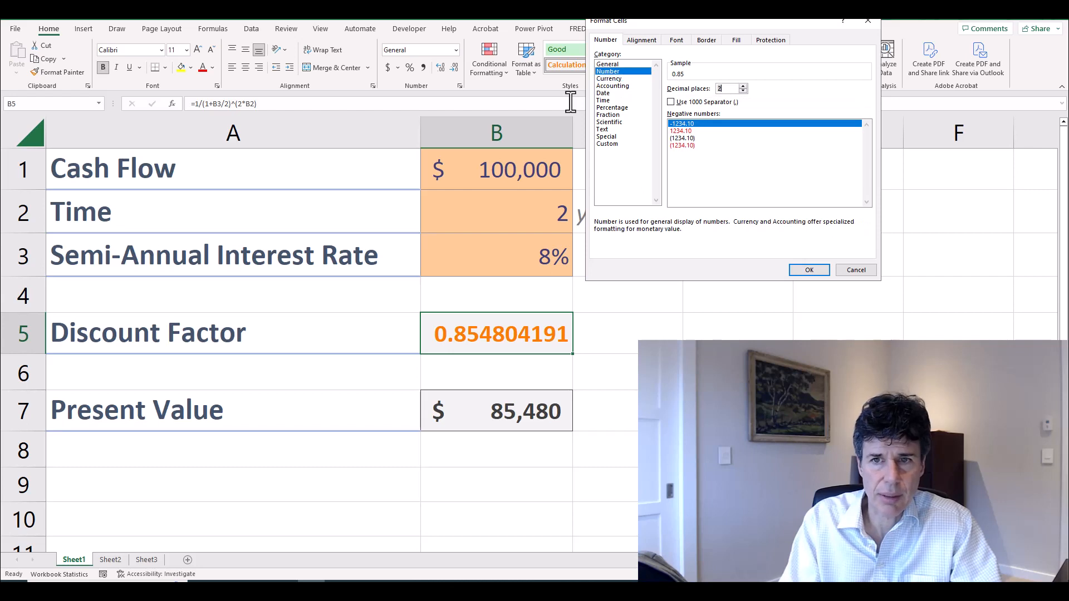
text(8)
key(Return)
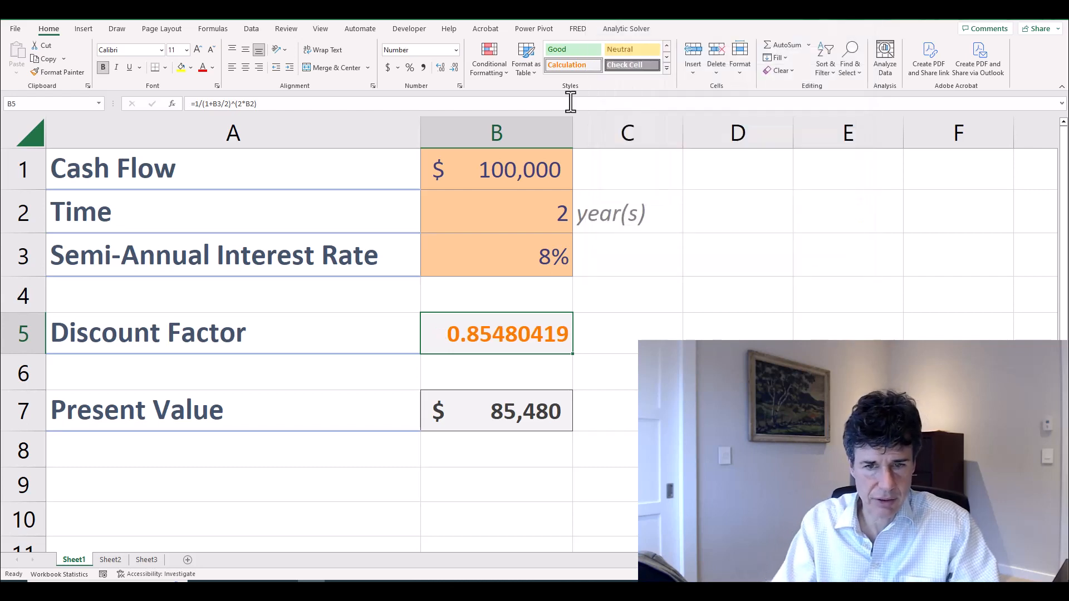
Change the present value formula in B7 to =B1*B5 so that it uses the discount factor
key(Down)
key(Down)
key(Down)
key(Up)
key(F2)
key(shift+Left)
key(shift+Left)
key(shift+Left)
key(shift+Left)
key(shift+Left)
key(shift+Left)
key(shift+Left)
key(shift+Left)
key(shift+Left)
key(shift+Left)
key(shift+Left)
key(shift+Left)
key(shift+Left)
key(shift+Left)
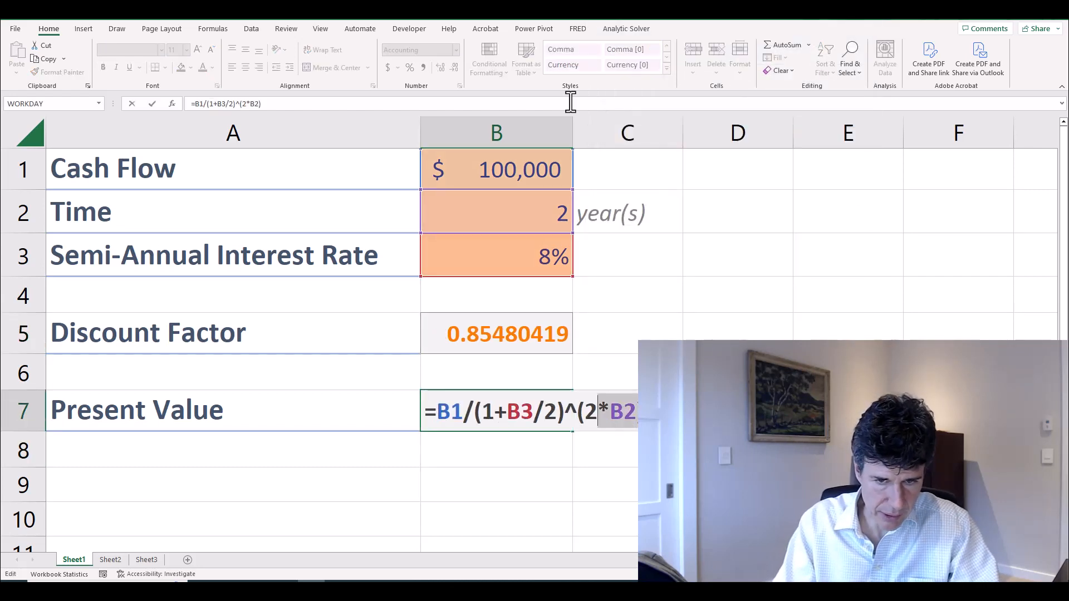
key(shift+Left)
key(shift+Left)
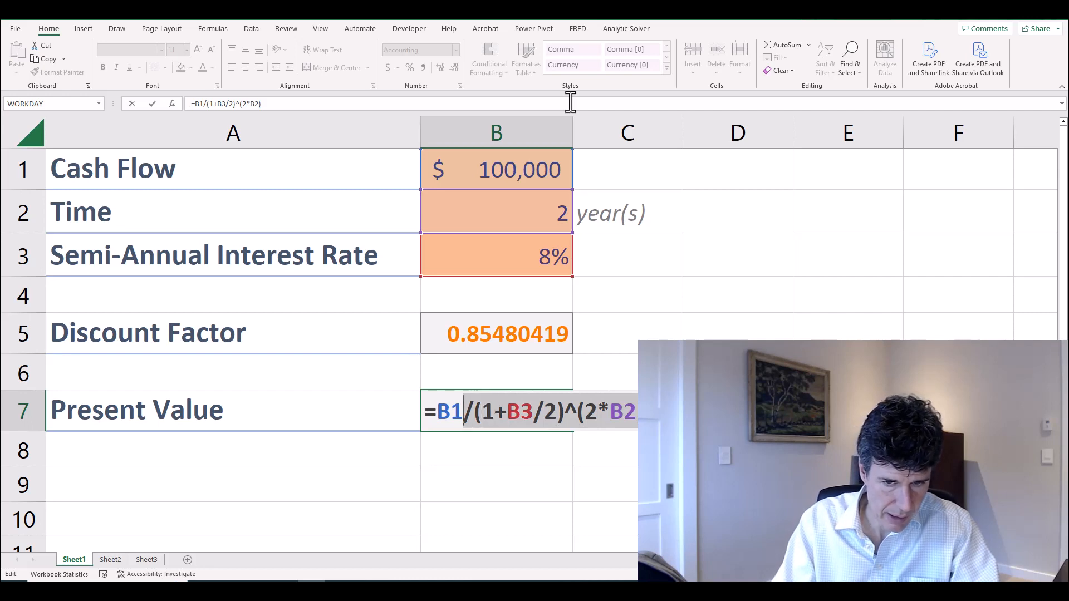
text(*)
key(Home)
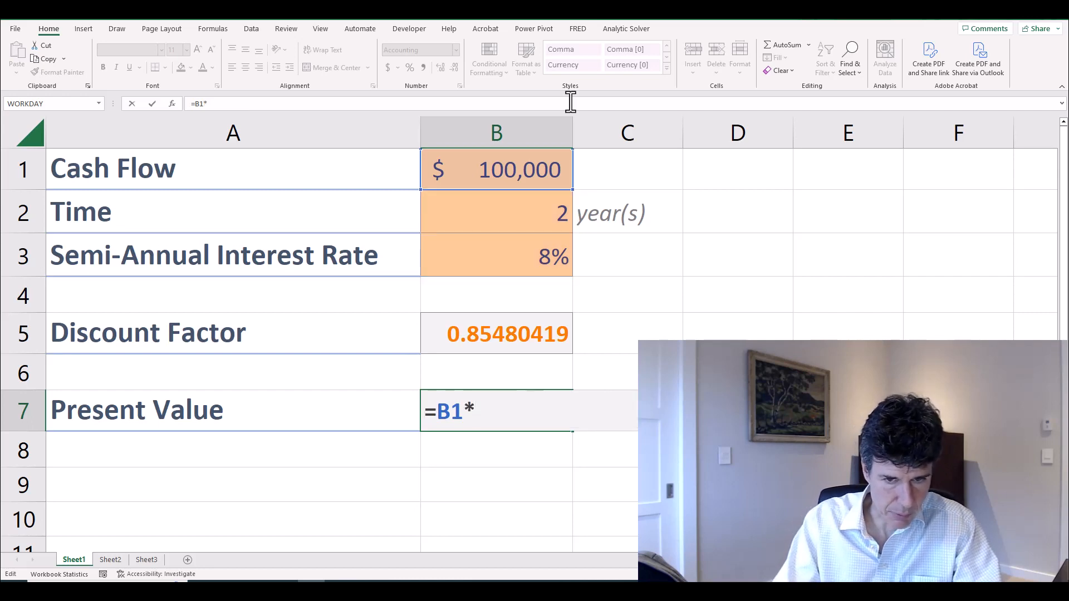
key(End)
key(F2)
key(Up)
key(Up)
key(Return)
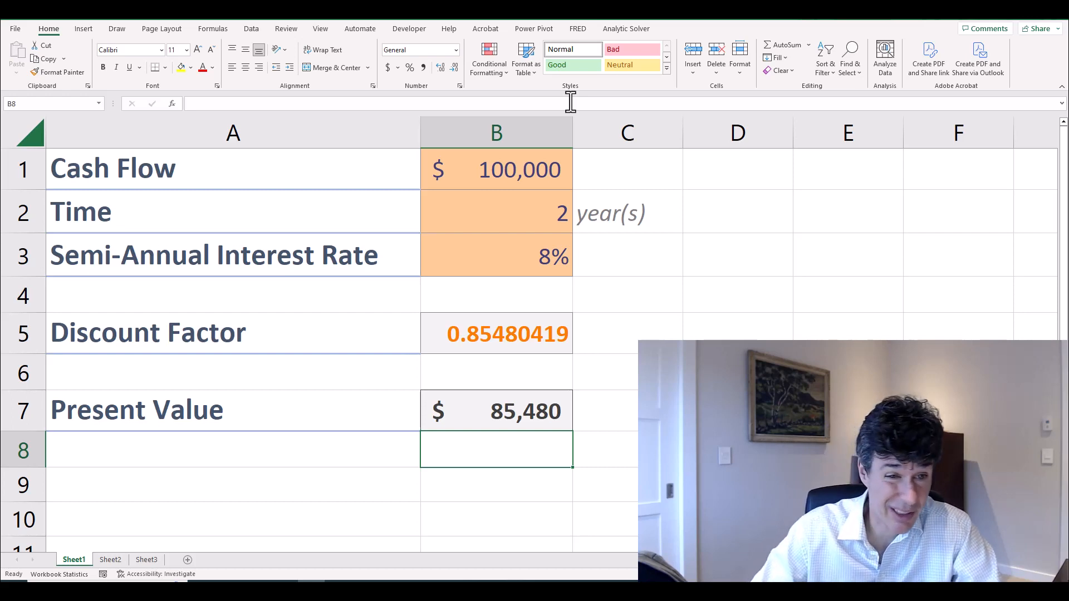
Review the input cells B1:B3, the present value in B7 and the formula behind the discount factor in B5
drag(511, 155, 498, 249)
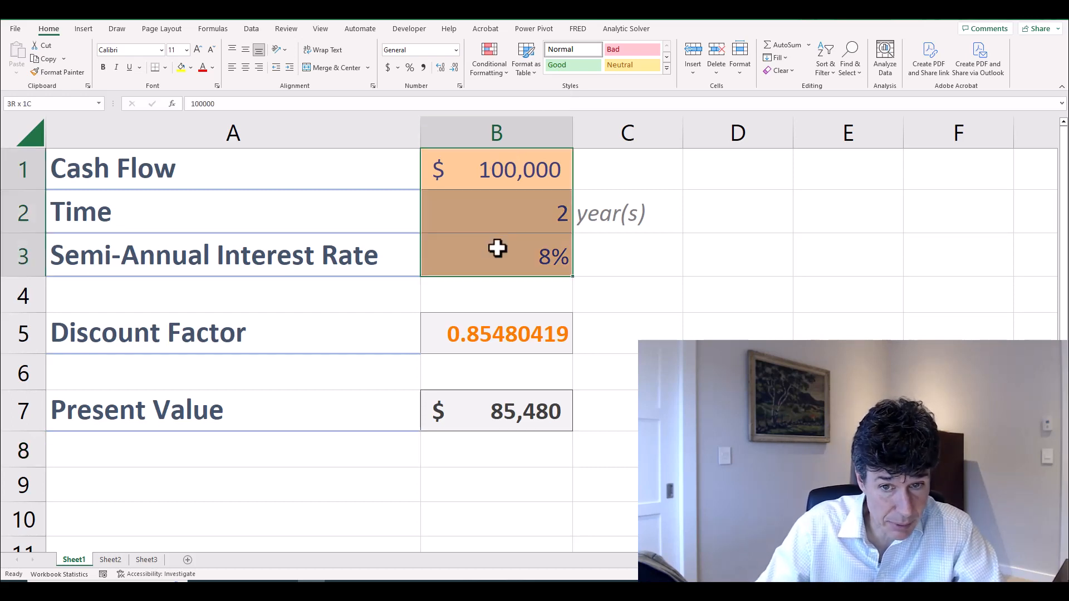
click(500, 341)
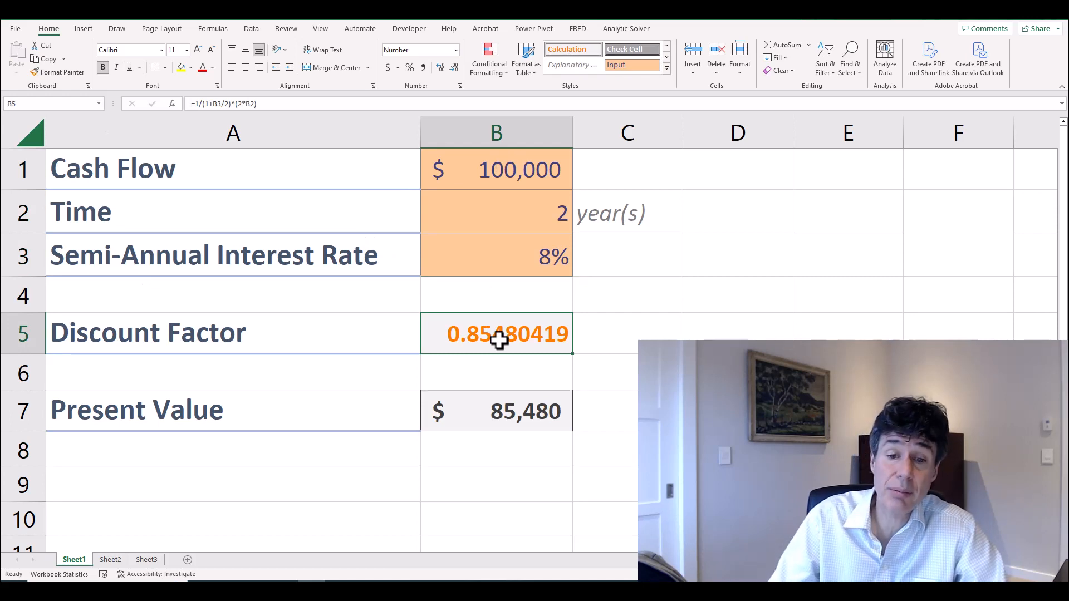
click(492, 415)
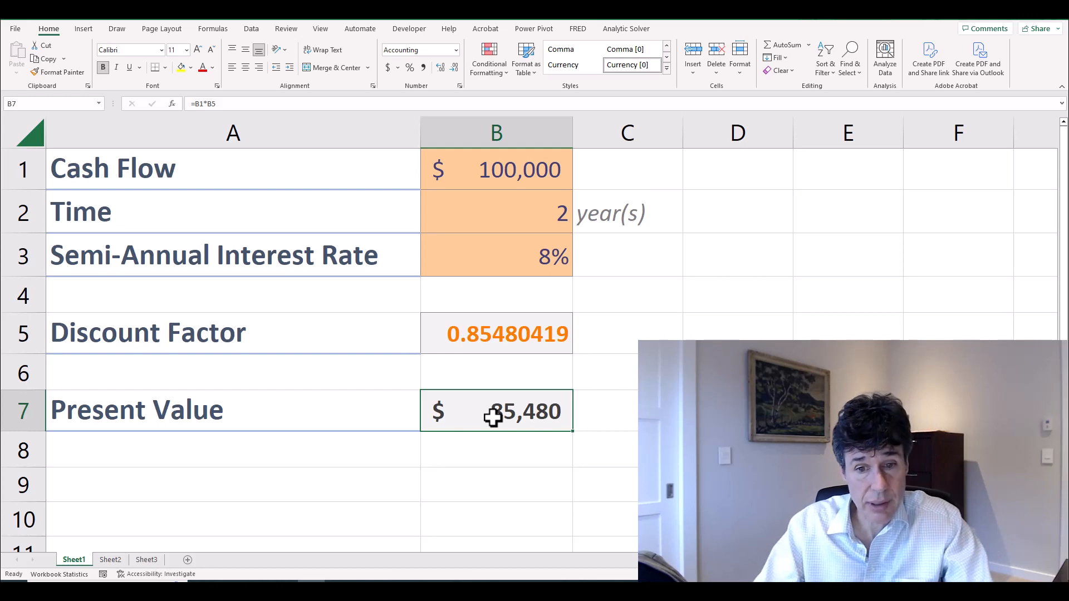
key(Up)
key(Up)
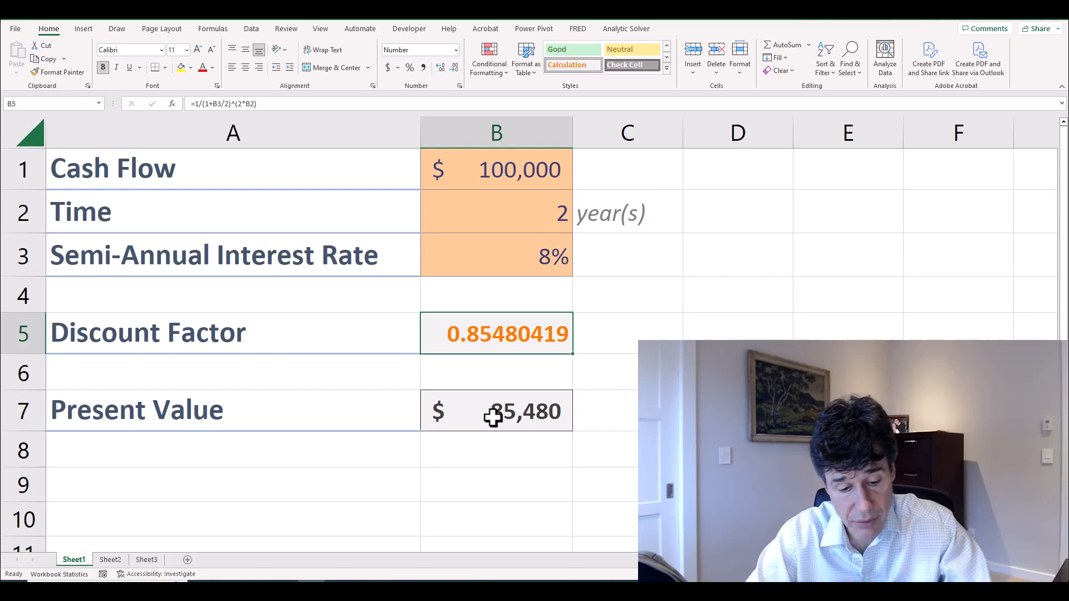
key(F2)
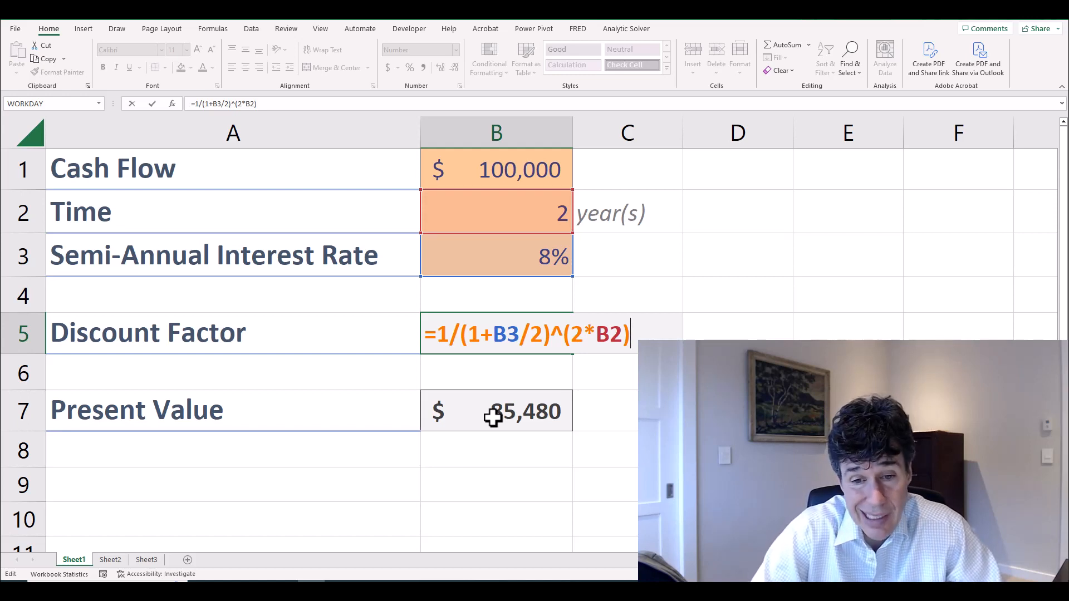
key(ctrl+Return)
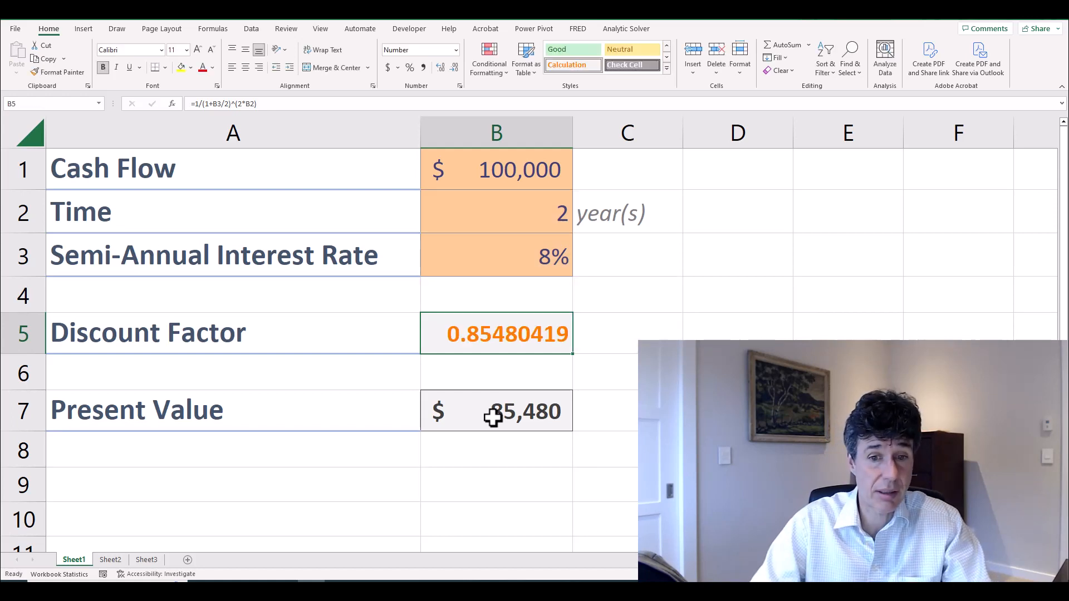
Move the discount factor and present value block A5:B7 from Sheet1 to Sheet3, starting at A1
key(Left)
key(shift+Right)
key(shift+Down)
key(shift+Down)
key(ctrl+c)
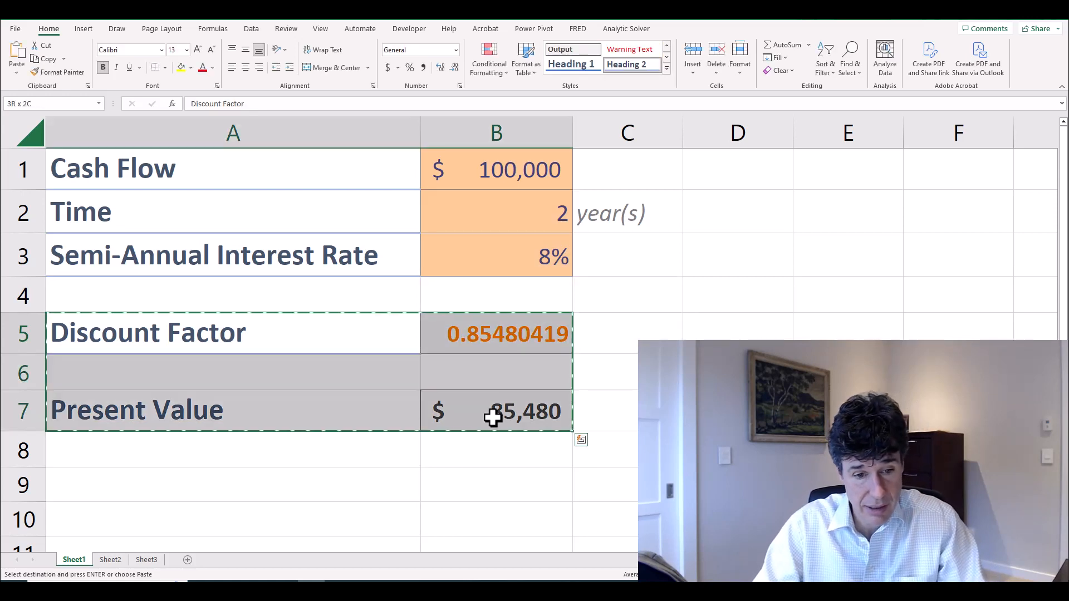
key(ctrl+Page_Down)
key(ctrl+Page_Down)
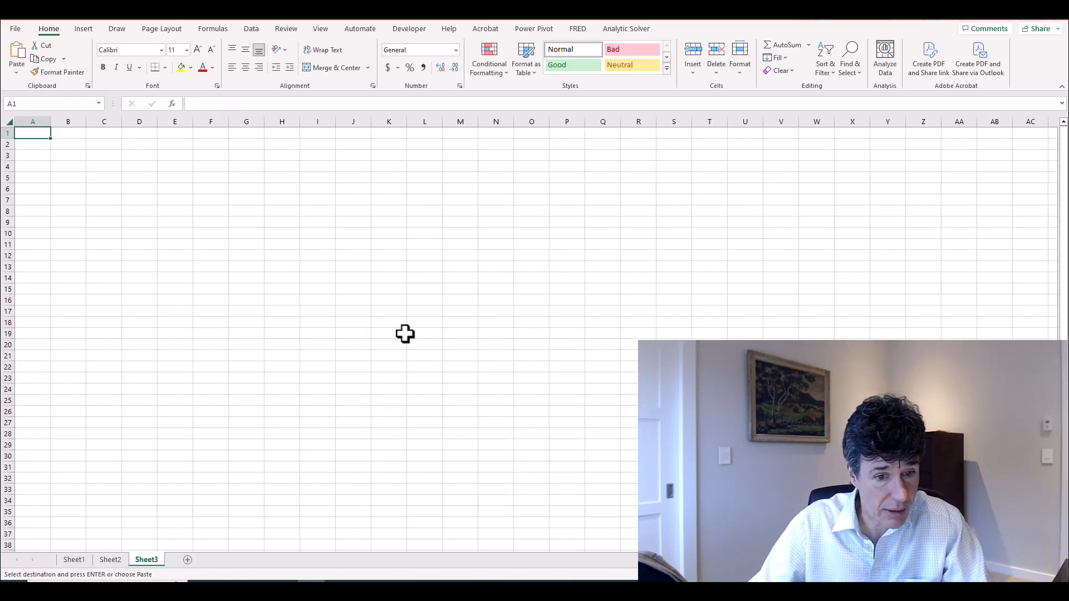
scroll(389, 309, up, 8)
key(Return)
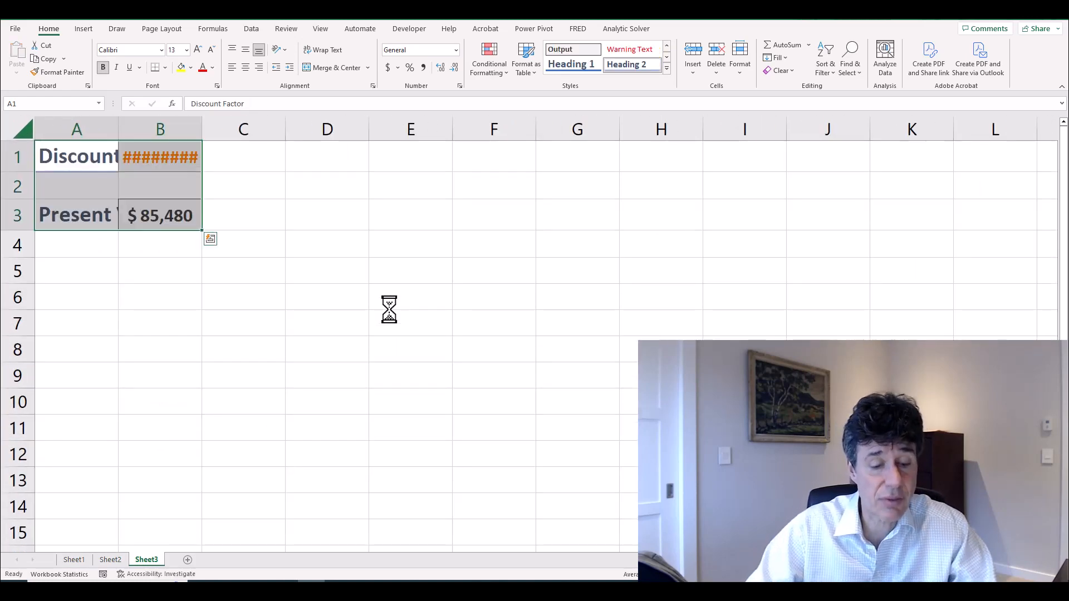
Re-enter the discount factor formula in B1 of Sheet3 as it is, so column B widens to fit the number
key(Right)
key(F2)
key(Return)
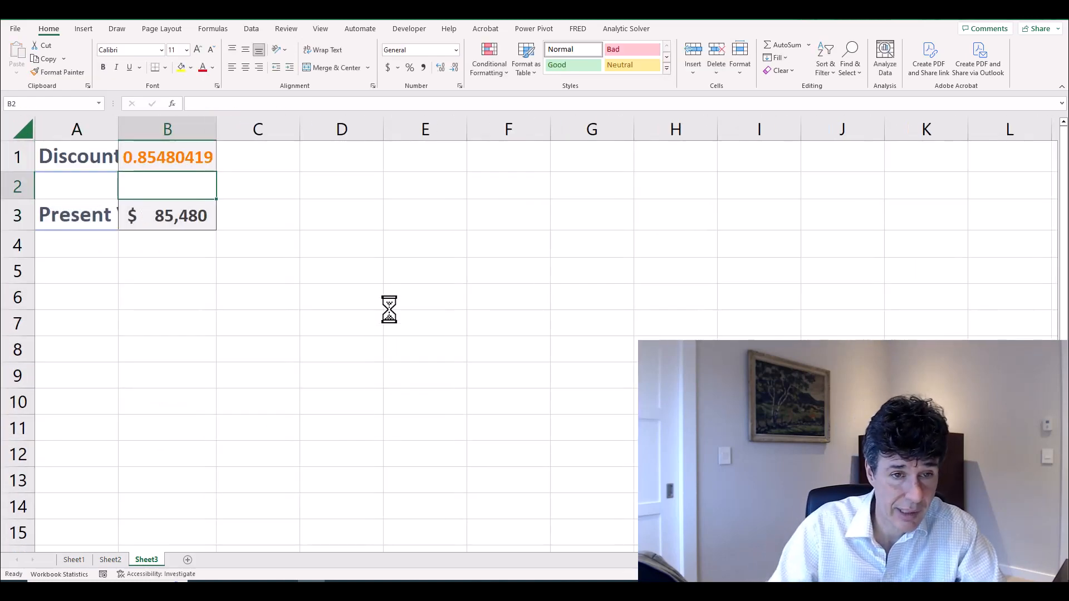
key(Up)
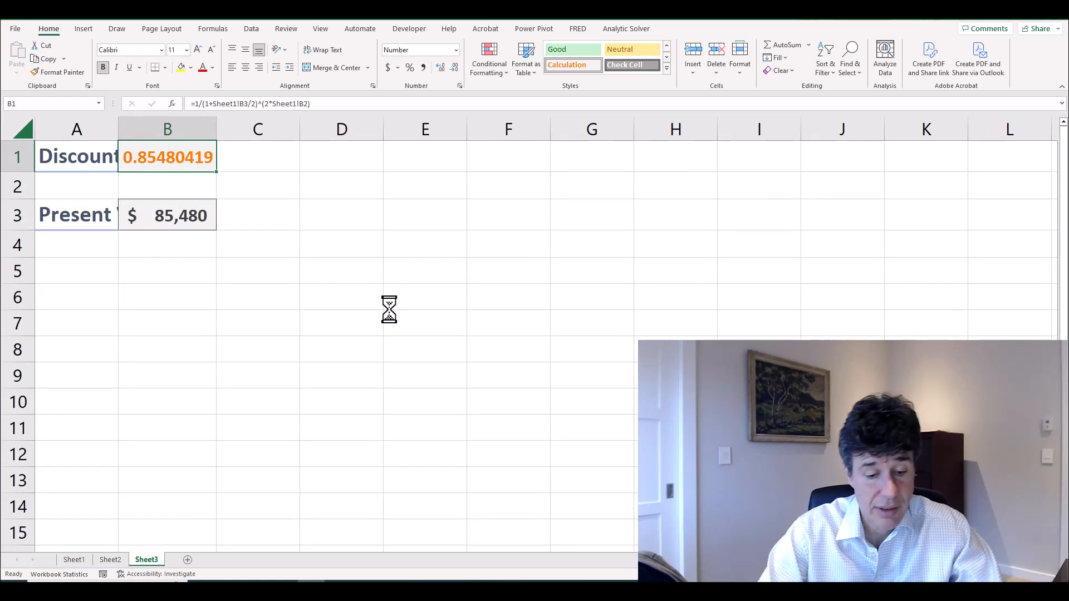
Examine the discount factor formula in B1 of Sheet3 and check its references against the input cells B1:B3 on Sheet1
key(F2)
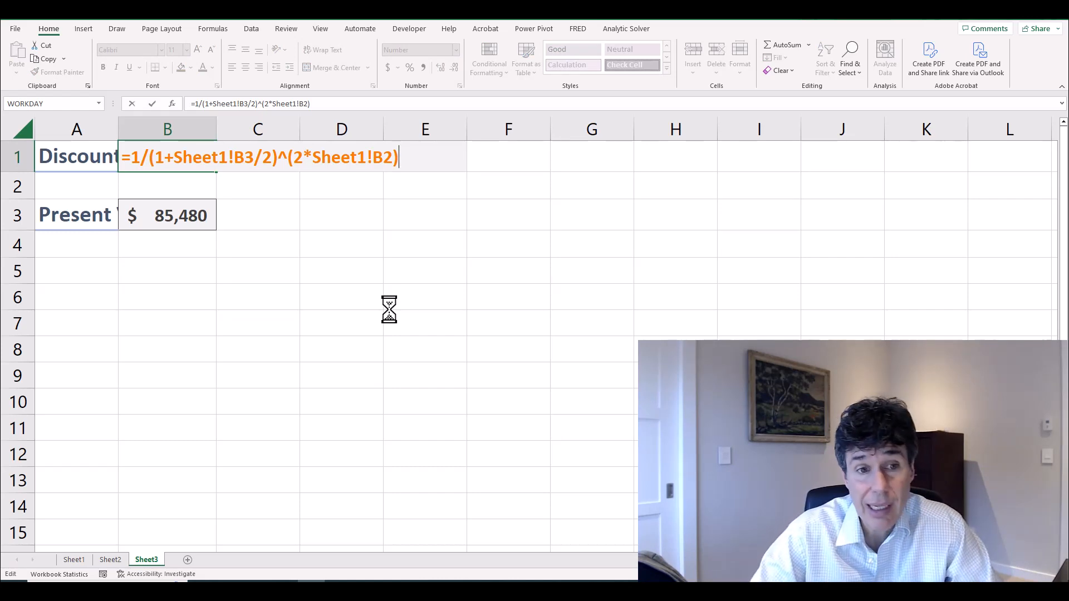
key(Return)
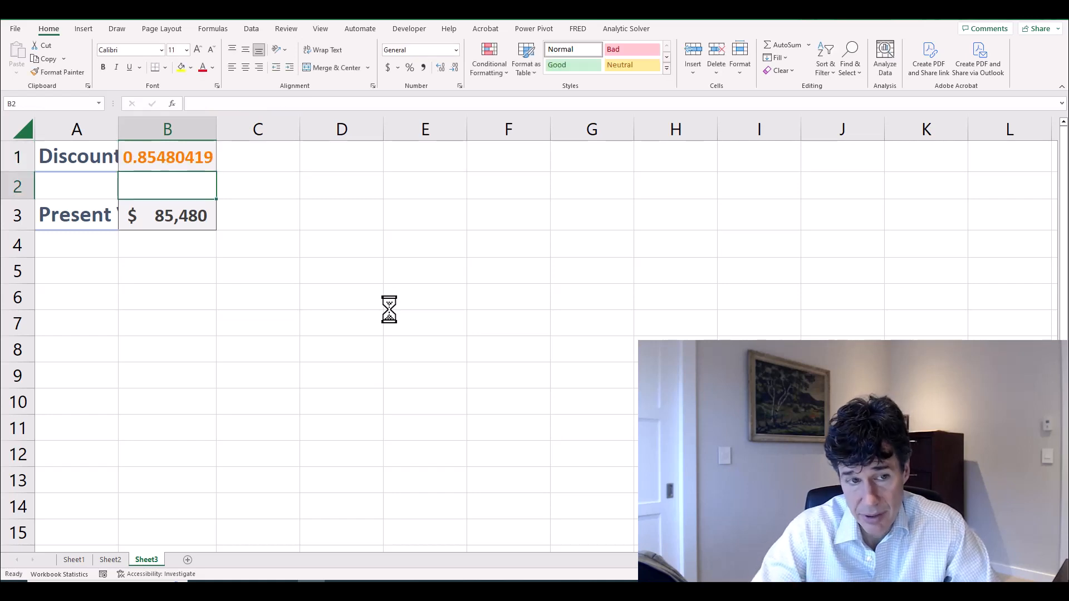
key(Up)
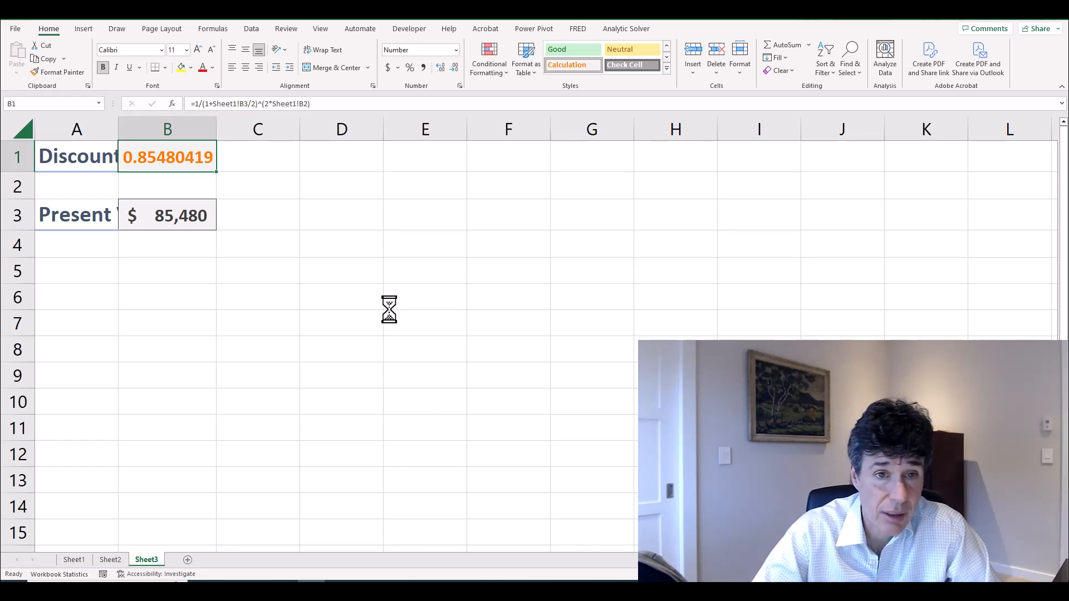
key(ctrl+Page_Up)
key(ctrl+Page_Up)
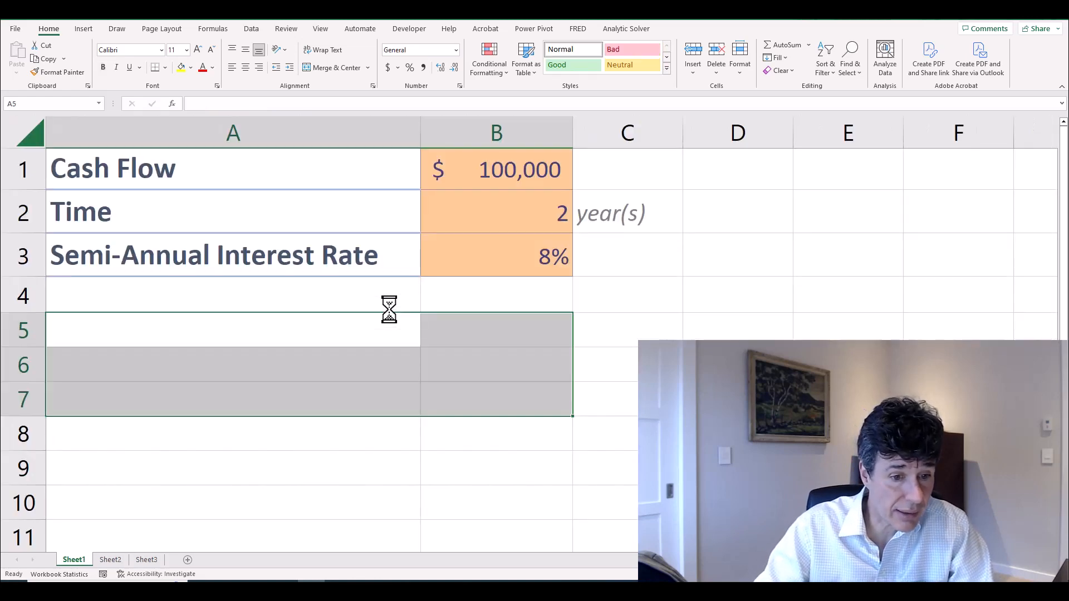
key(Up)
key(Up)
key(Up)
key(Right)
key(Down)
key(Up)
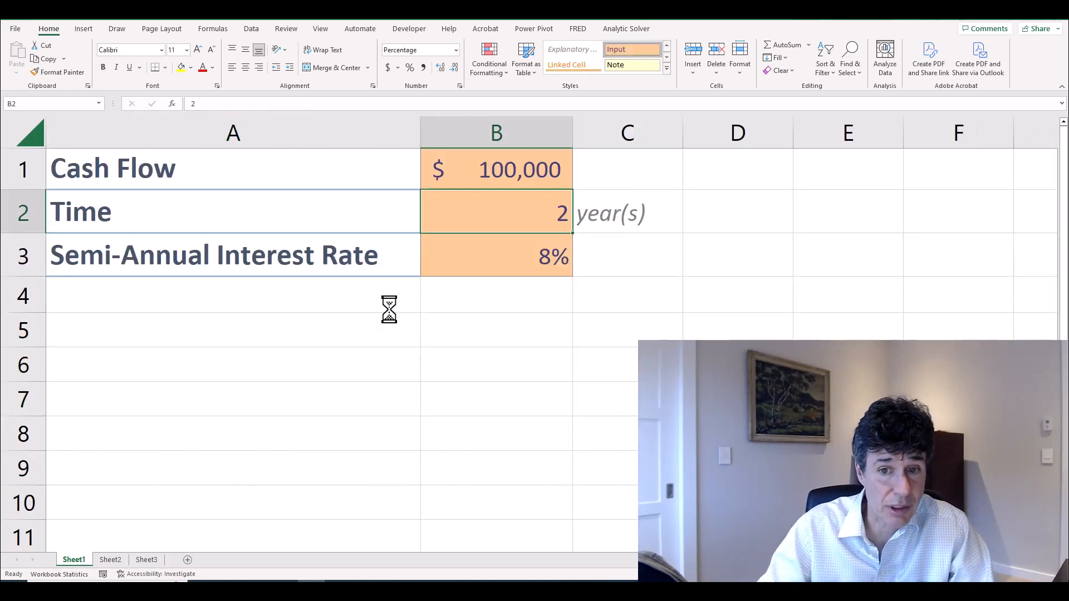
key(Down)
key(ctrl+Page_Down)
key(ctrl+Page_Down)
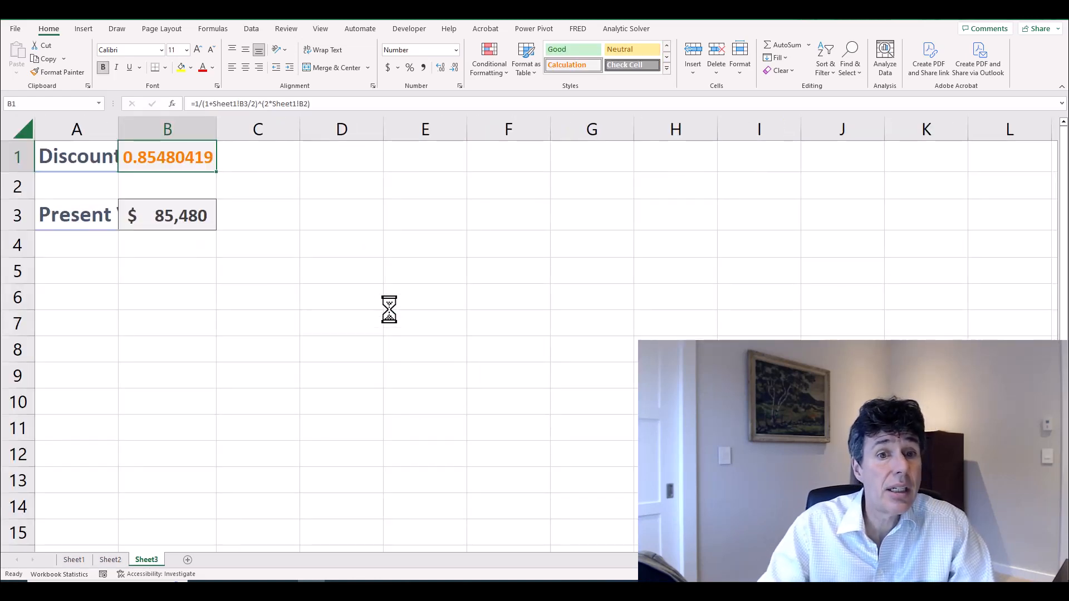
key(ctrl+Page_Up)
key(ctrl+Page_Up)
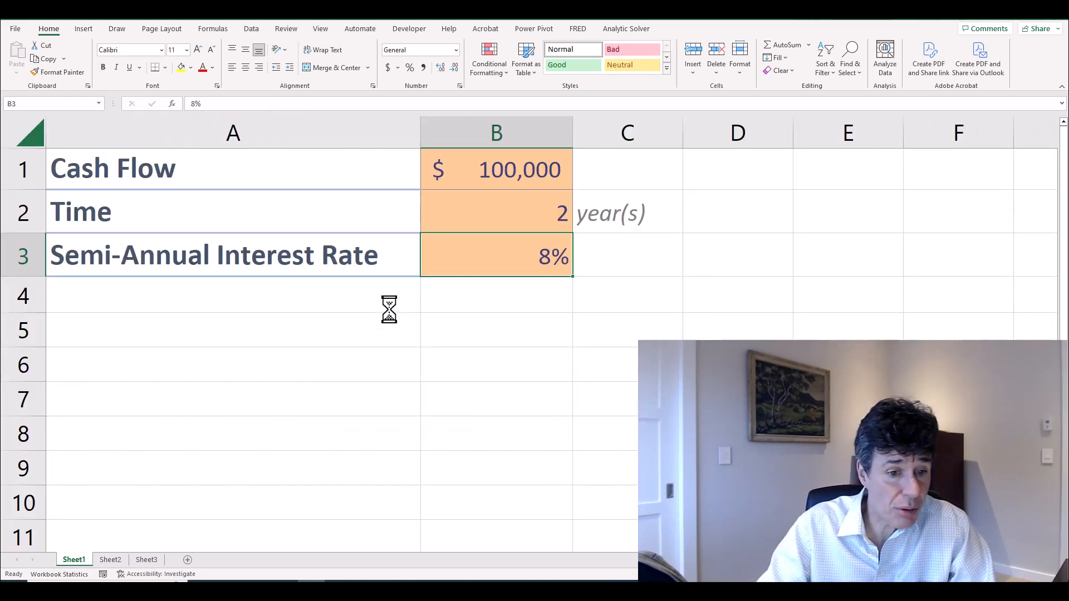
key(Down)
key(Up)
key(Up)
key(Up)
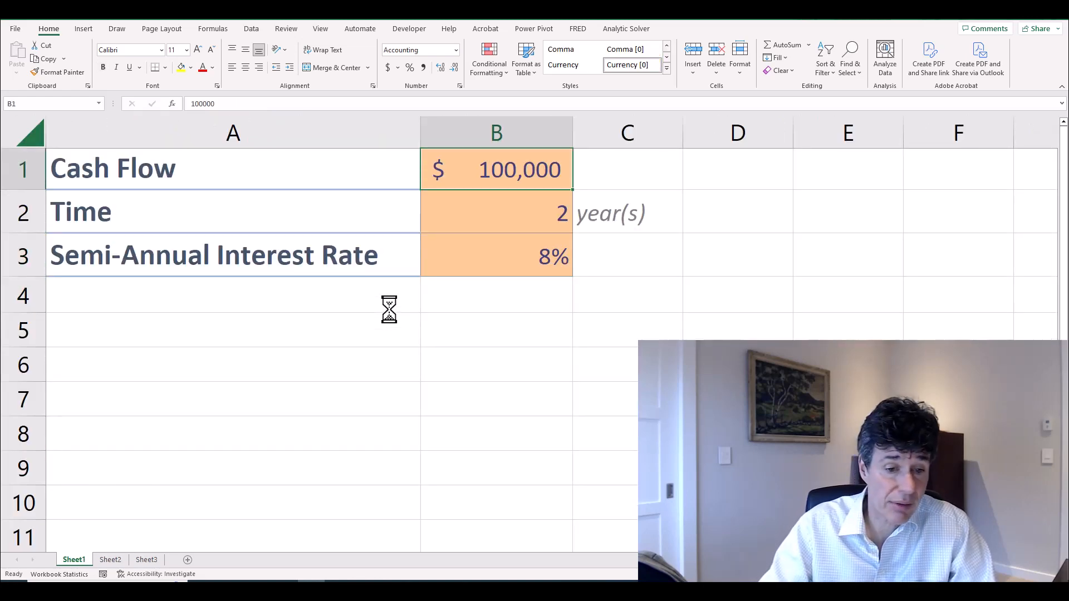
Copy the discount factor and present value block A1:B3 from Sheet3 to Sheet1, starting at A5
key(ctrl+Page_Down)
key(ctrl+Page_Down)
key(Left)
key(shift+Down)
key(shift+Down)
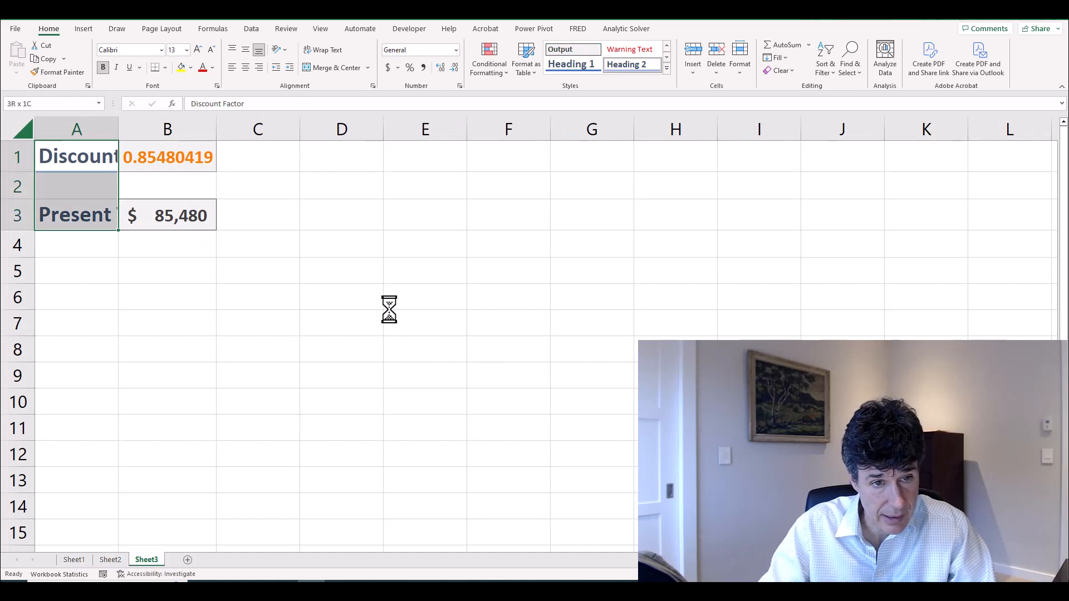
key(shift+Right)
key(ctrl+c)
key(ctrl+Page_Up)
key(ctrl+Page_Up)
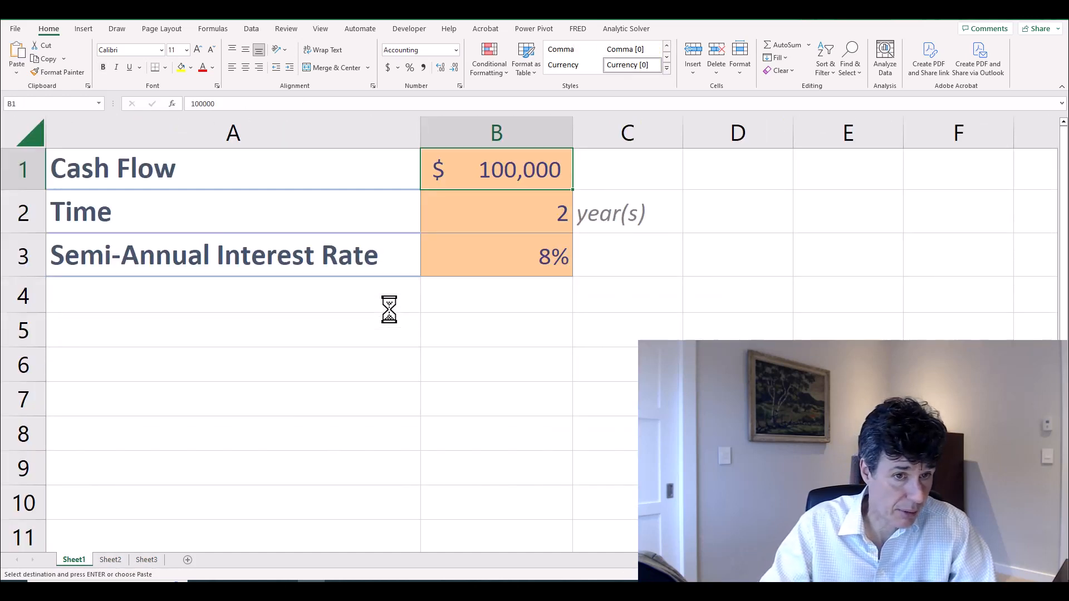
key(Down)
key(Down)
key(Down)
key(Down)
key(Down)
key(Left)
key(Up)
key(Return)
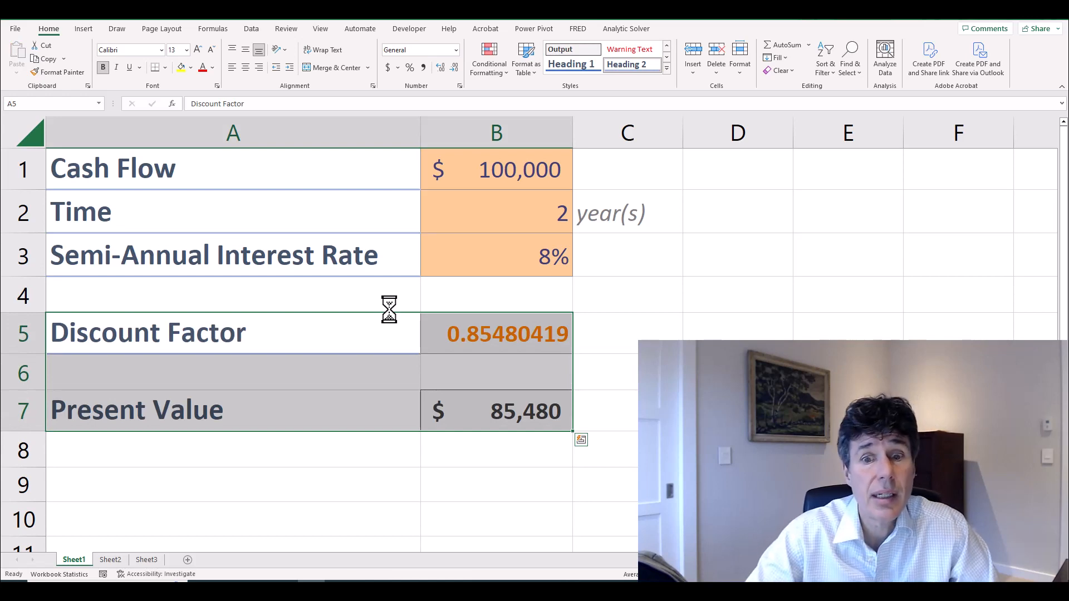
Define the workbook-level name CashFlow for the cash flow input in B1 of Sheet1
key(Up)
key(Up)
key(Up)
key(Up)
key(Right)
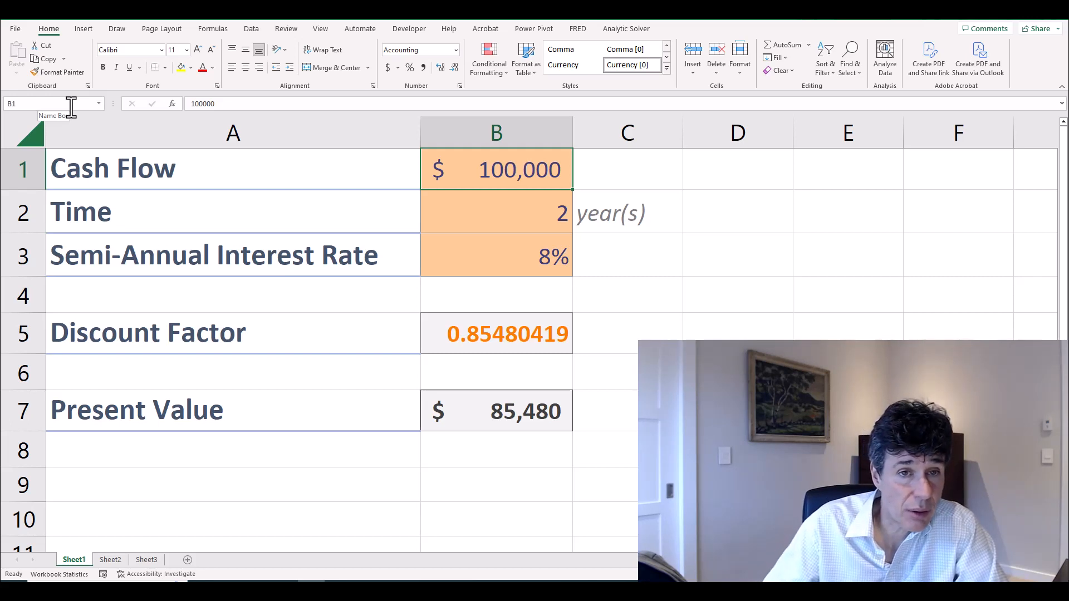
click(212, 31)
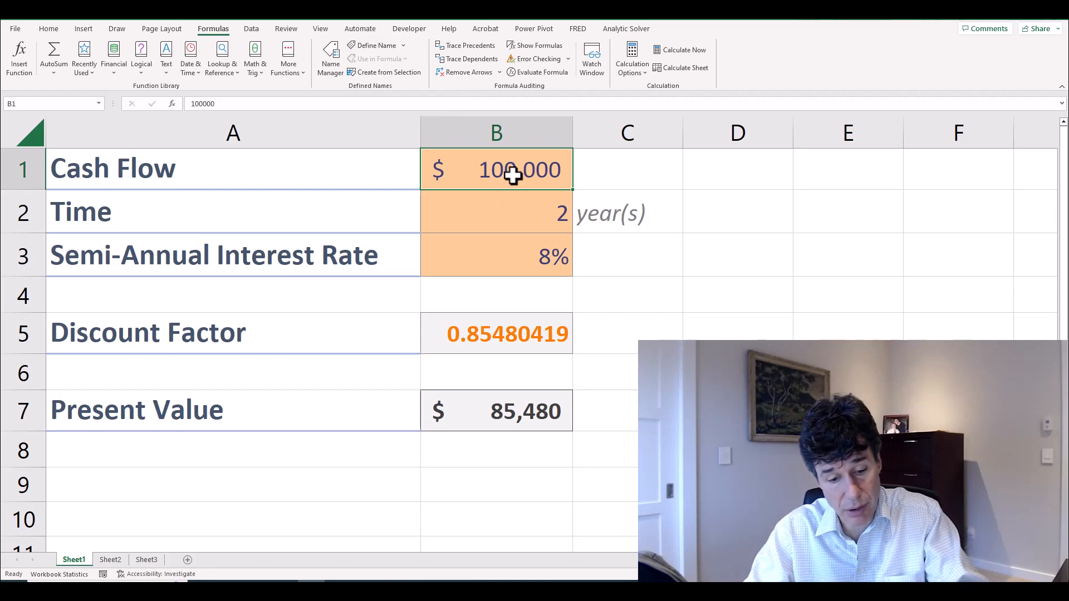
key(ctrl+F3)
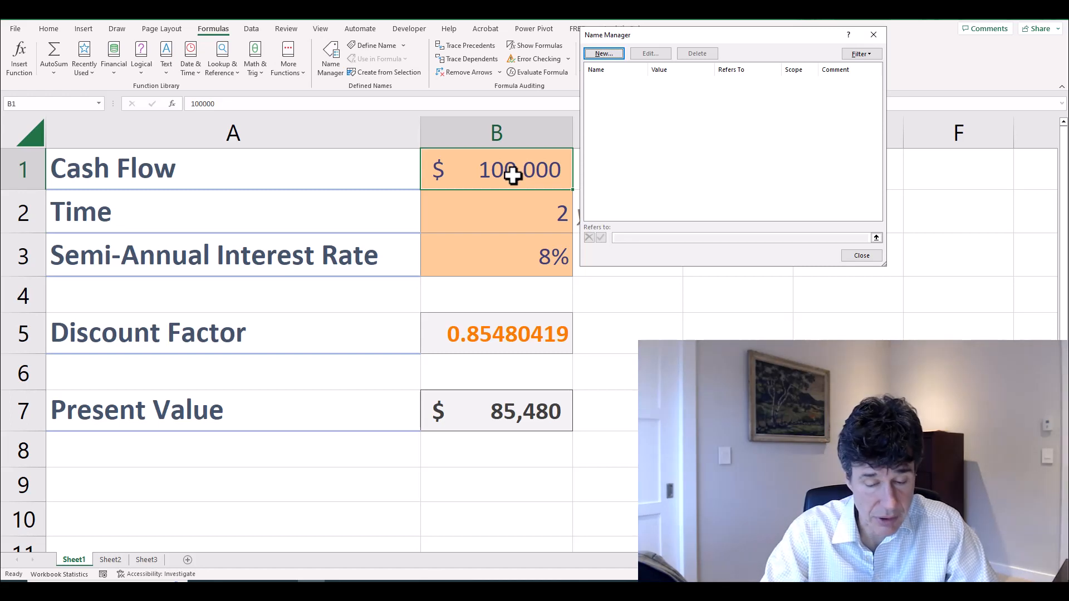
key(Return)
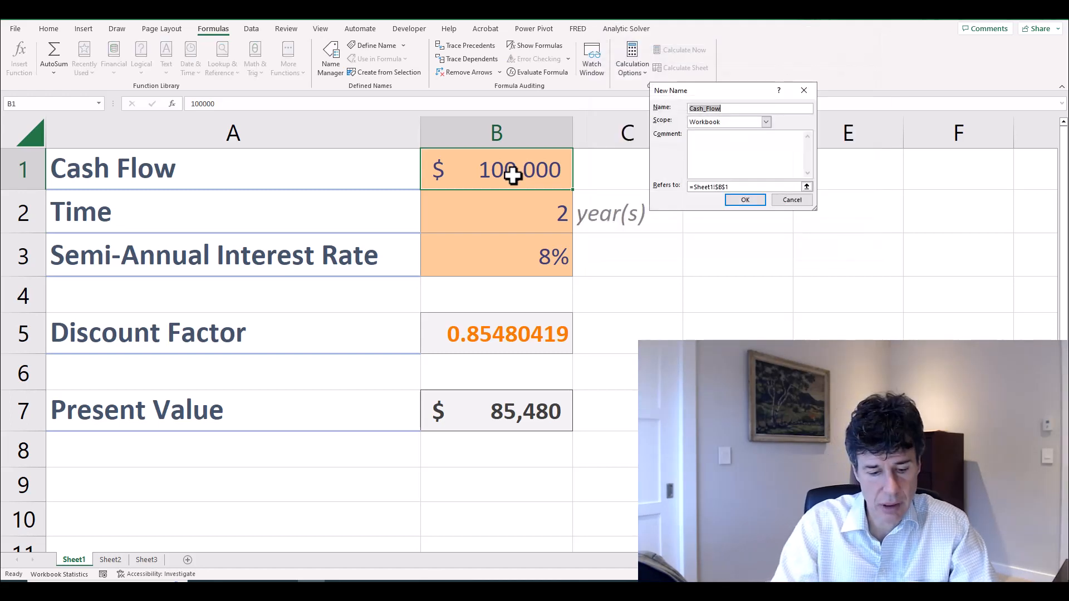
text(CashFlow)
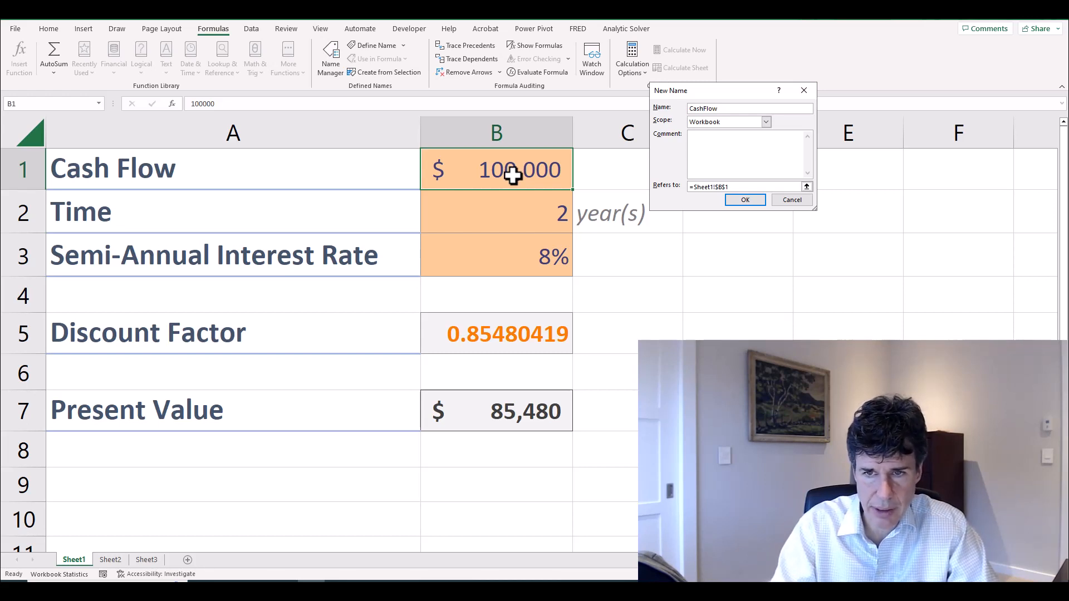
key(Return)
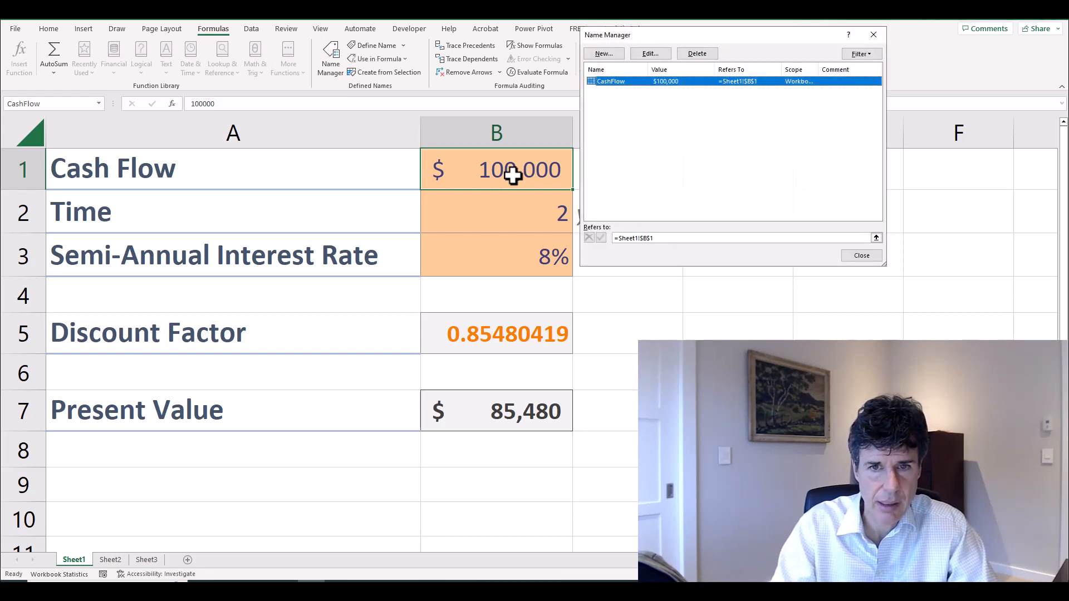
click(852, 255)
Define the workbook-level name Time for the number of years in B2
click(526, 213)
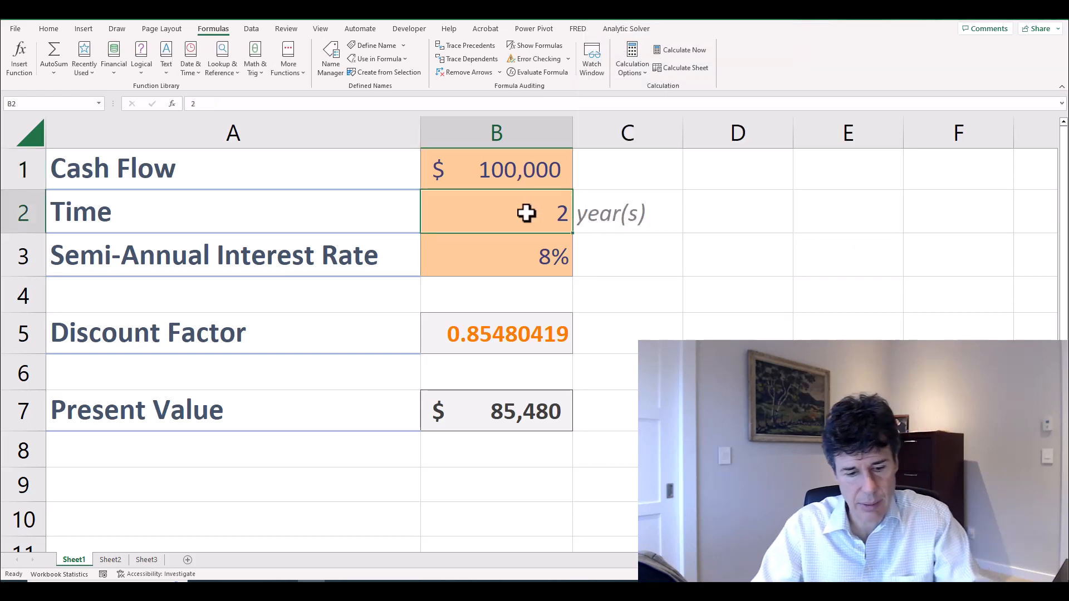
key(ctrl+F3)
key(alt+n)
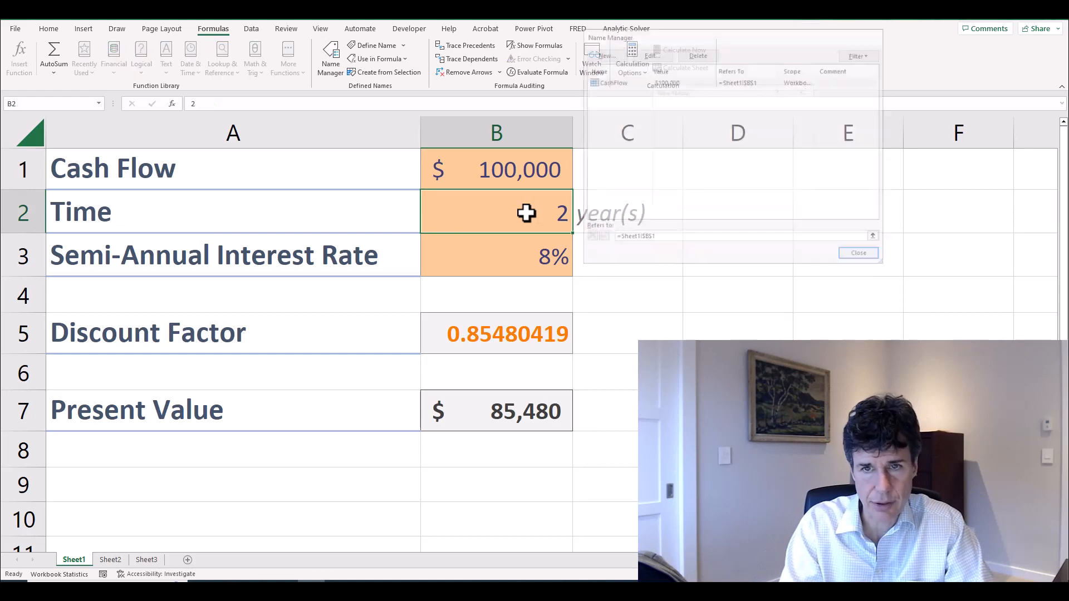
text(Time)
key(Return)
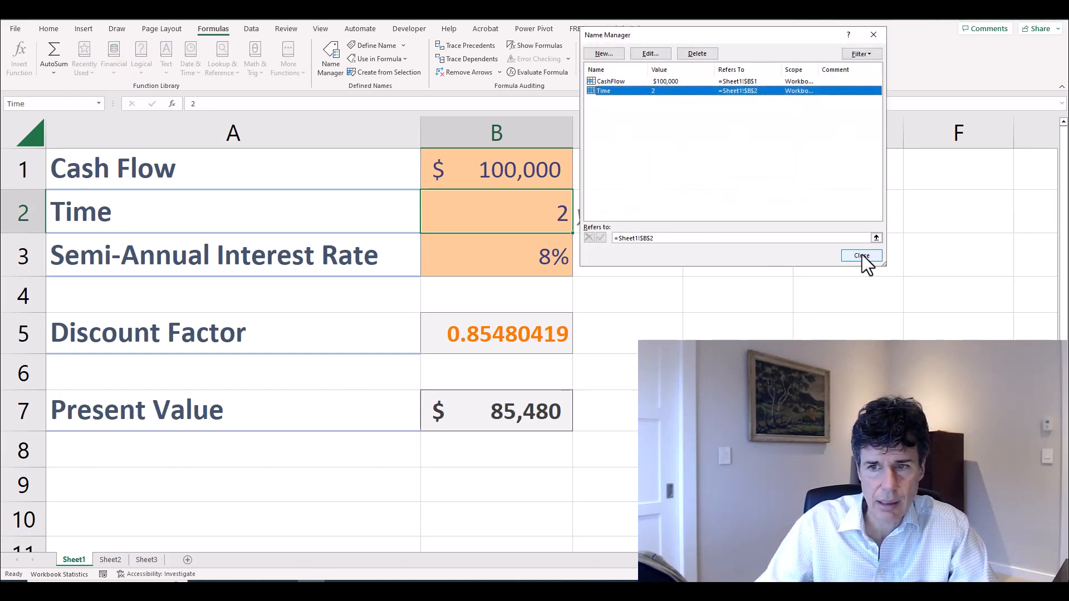
click(861, 257)
Define the workbook-level name Rate for the semi-annual interest rate in B3
click(541, 252)
key(ctrl+F3)
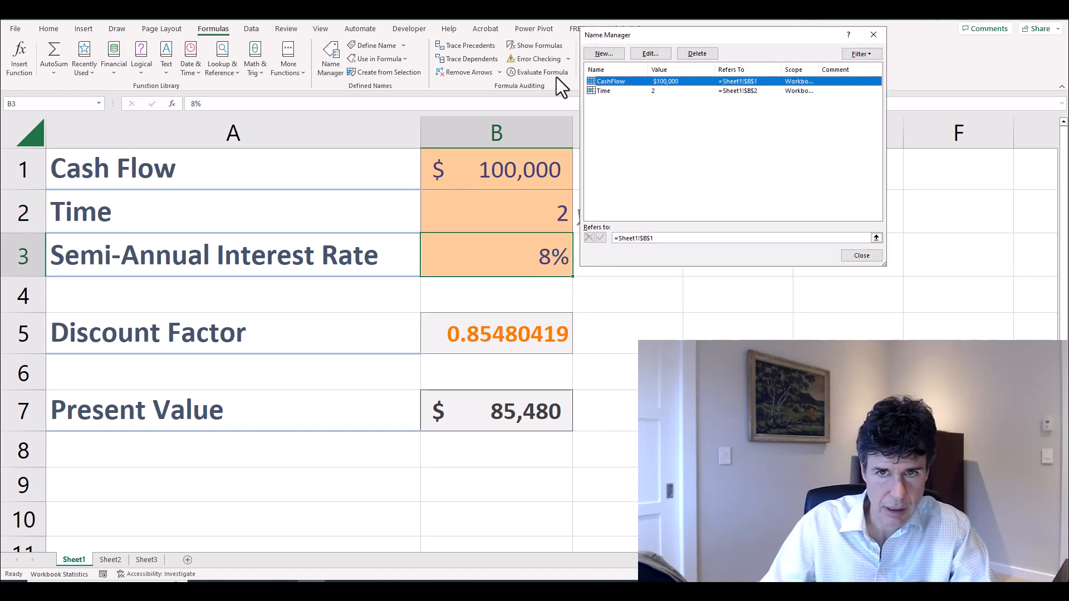
key(alt+n)
text(Rate)
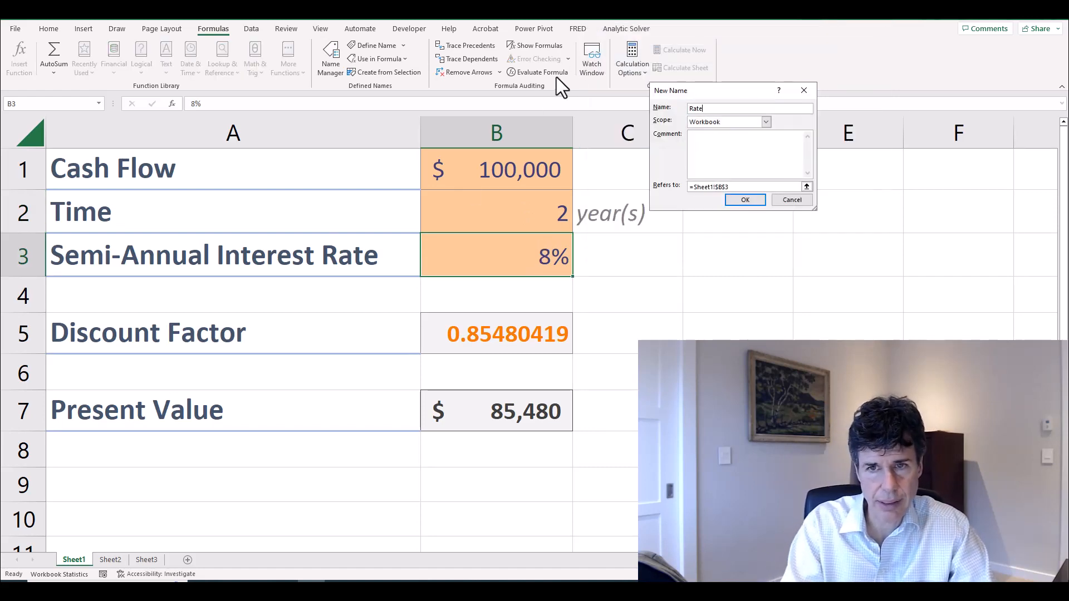
key(Tab)
key(Tab)
key(Tab)
key(Tab)
key(Return)
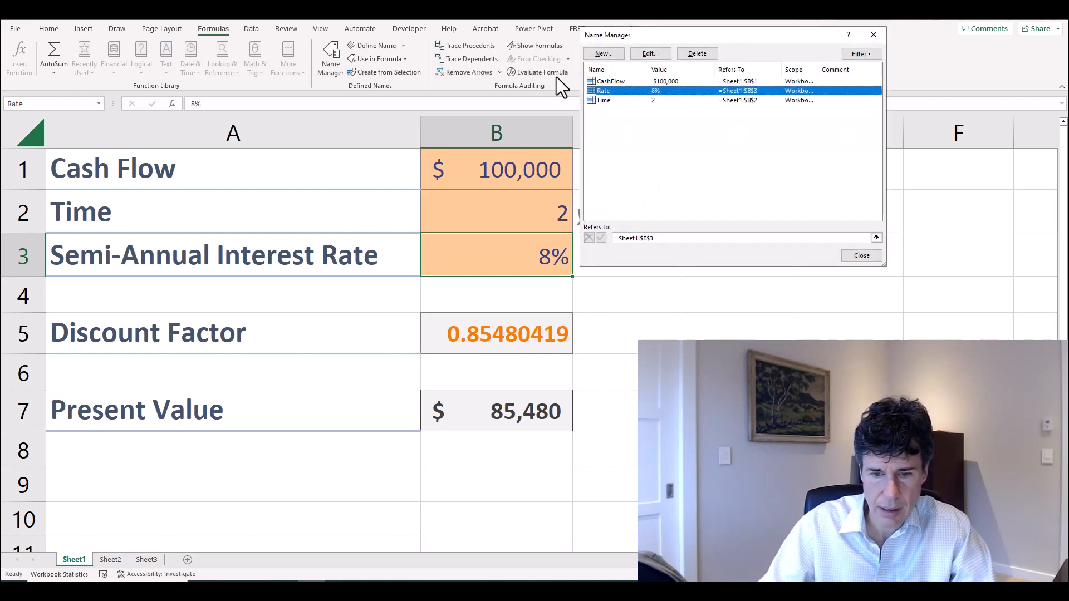
key(Tab)
key(Tab)
key(Return)
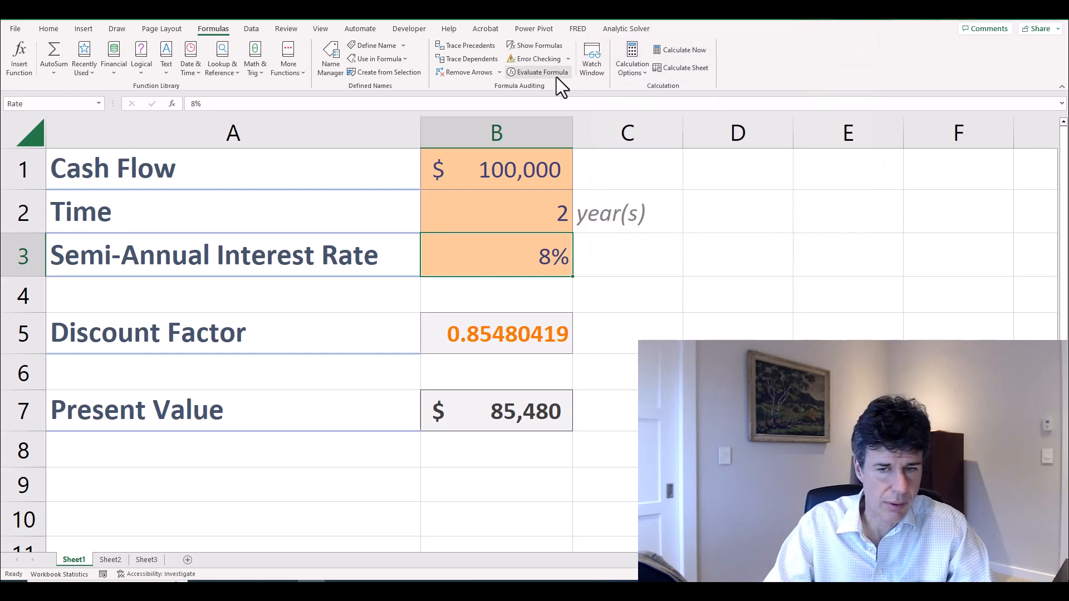
Check the names assigned to the input cells and review the discount factor and present value cells B5 and B7
key(Up)
key(Up)
key(Down)
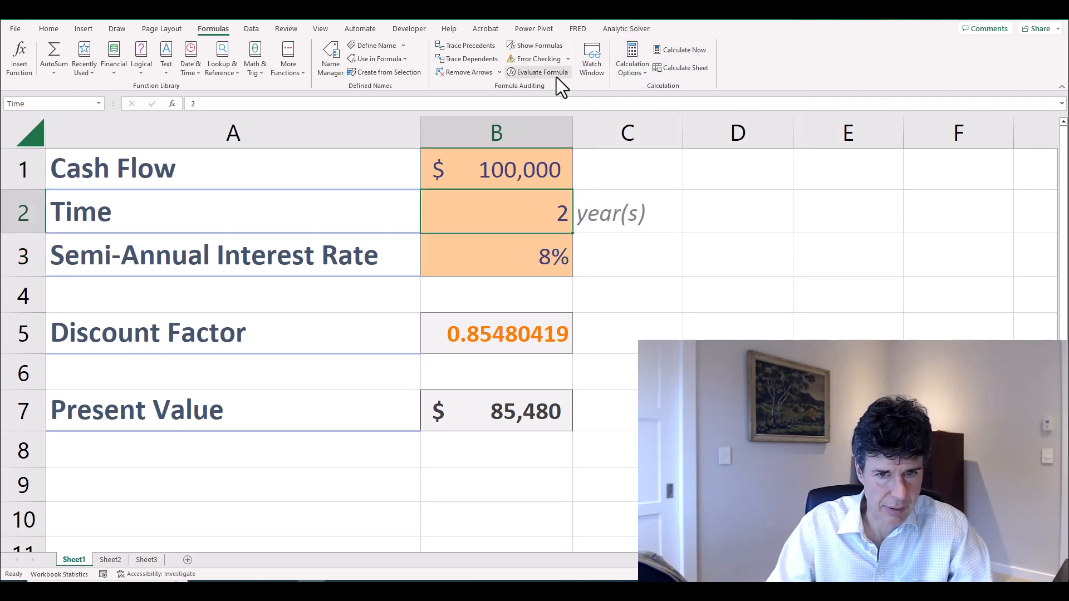
key(Down)
key(Down)
key(Down)
key(Down)
key(Down)
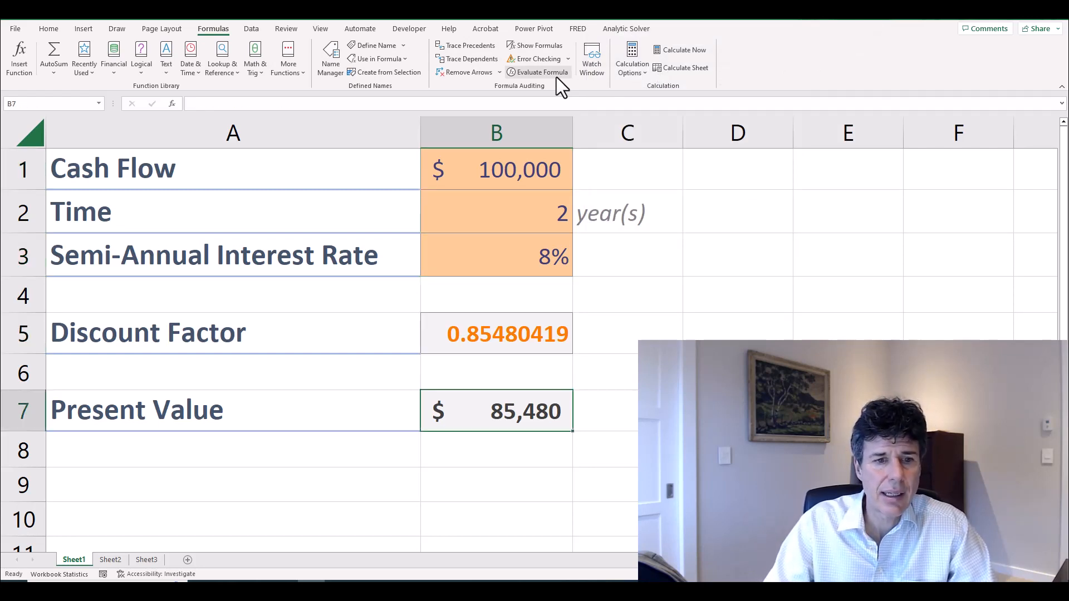
key(Up)
key(Up)
key(Up)
key(Down)
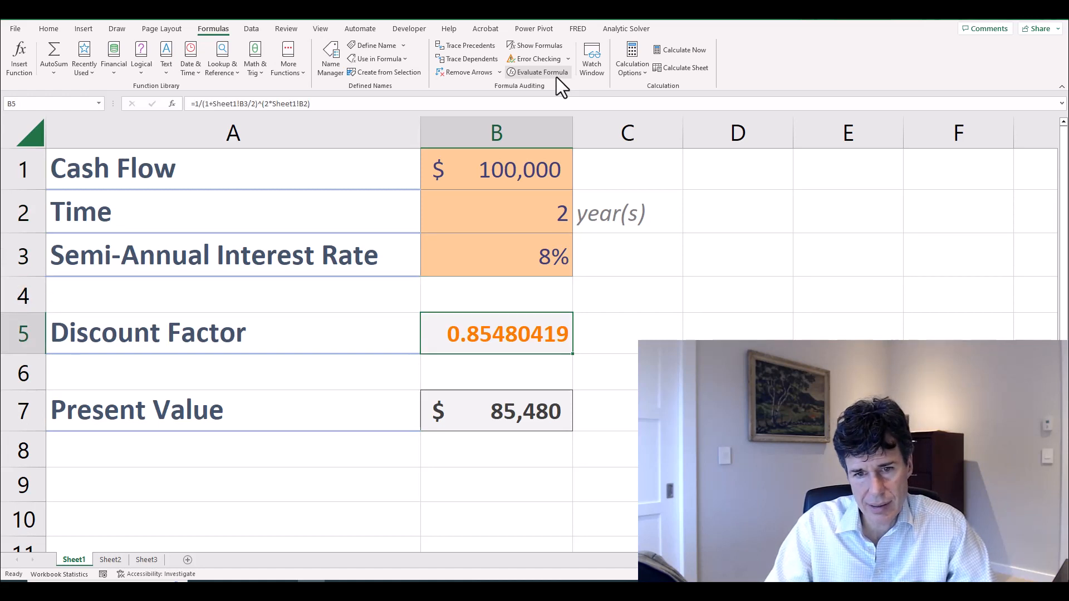
key(Down)
key(Down)
key(Up)
key(Up)
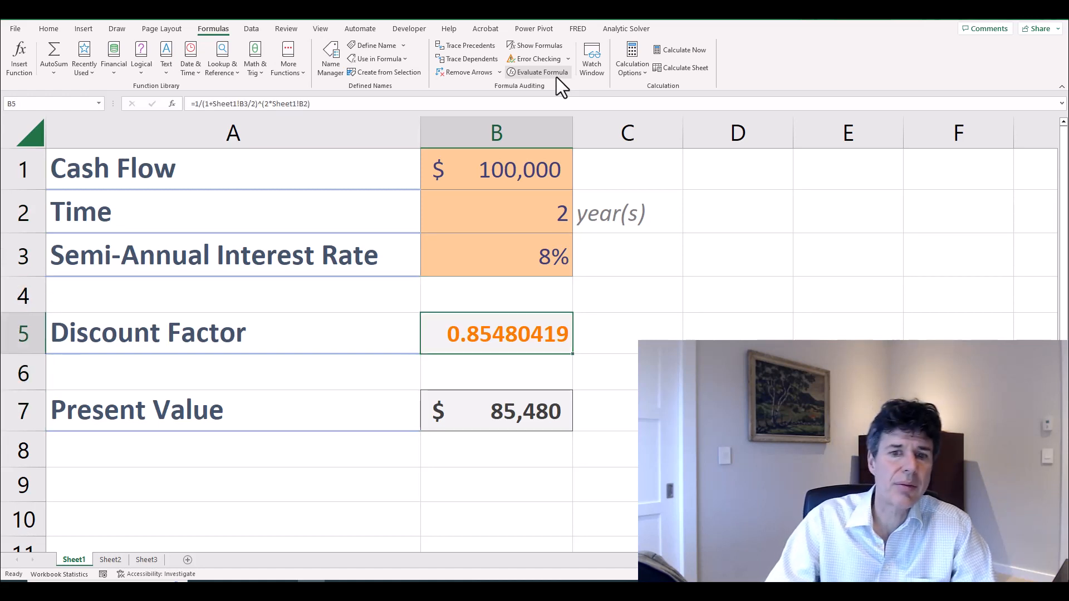
Define the workbook-level name df for the discount factor in B5
key(ctrl+F3)
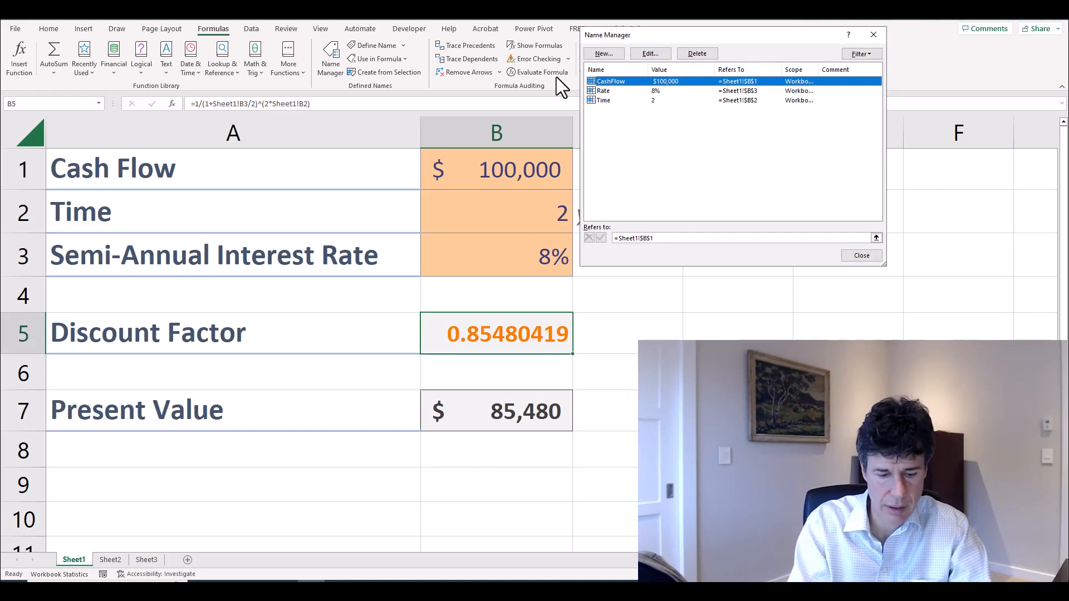
key(alt+n)
text(DiscountFactor)
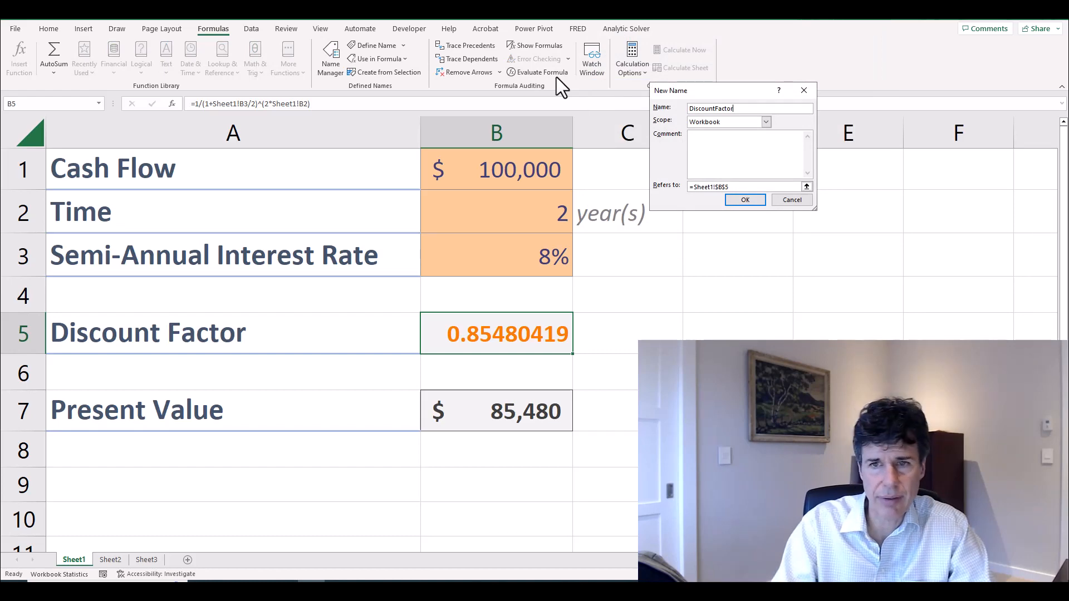
key(ctrl+a)
text(df)
key(Tab)
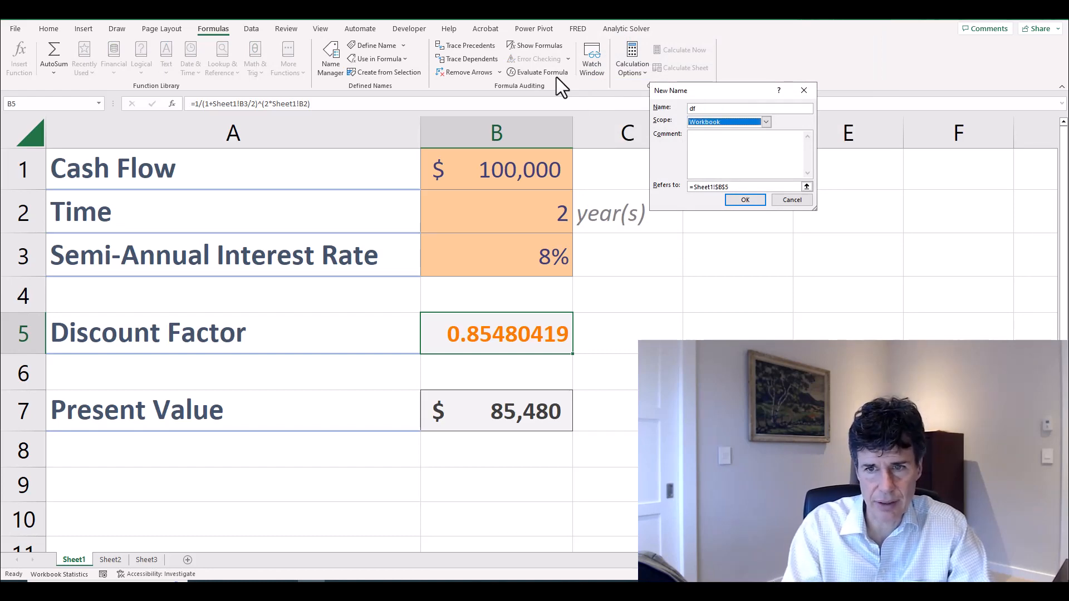
key(Tab)
key(Tab)
key(Tab)
key(Return)
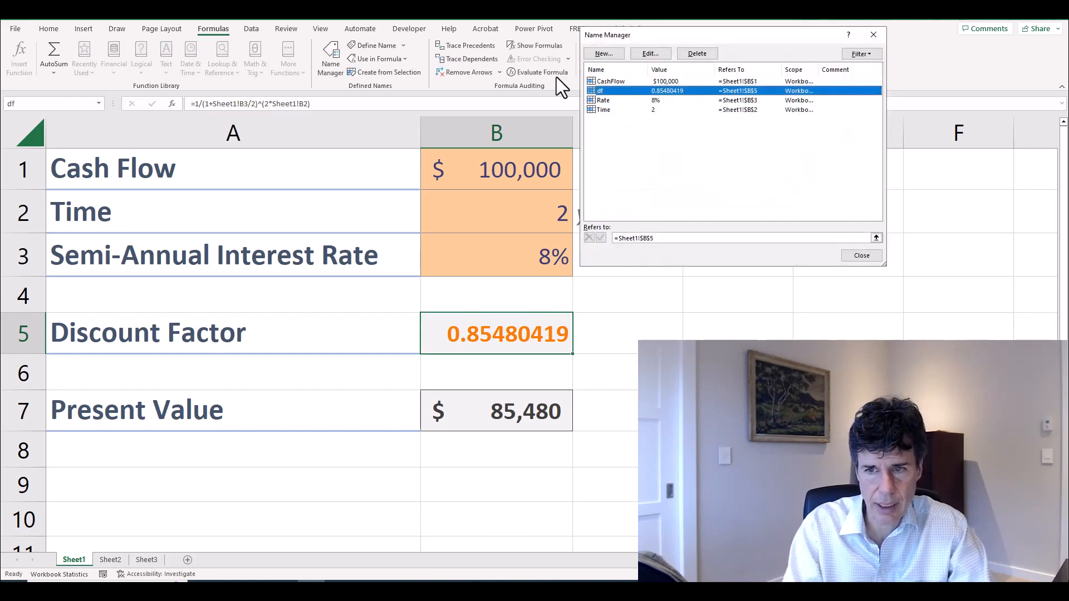
key(Tab)
key(Tab)
key(Return)
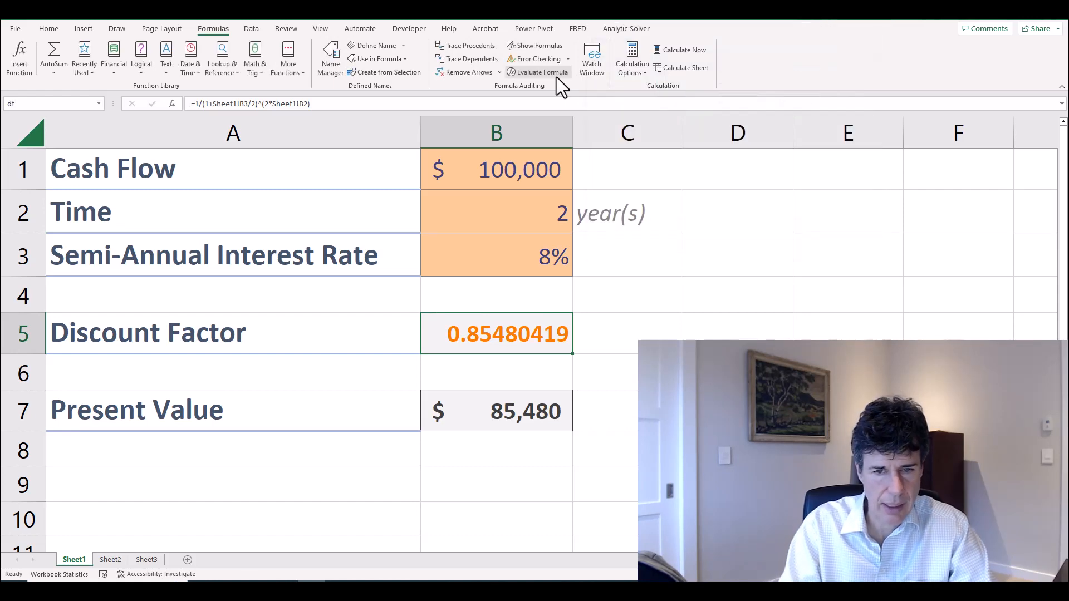
Replace the present value formula in B7 with =CashFlow*df
key(Down)
key(Down)
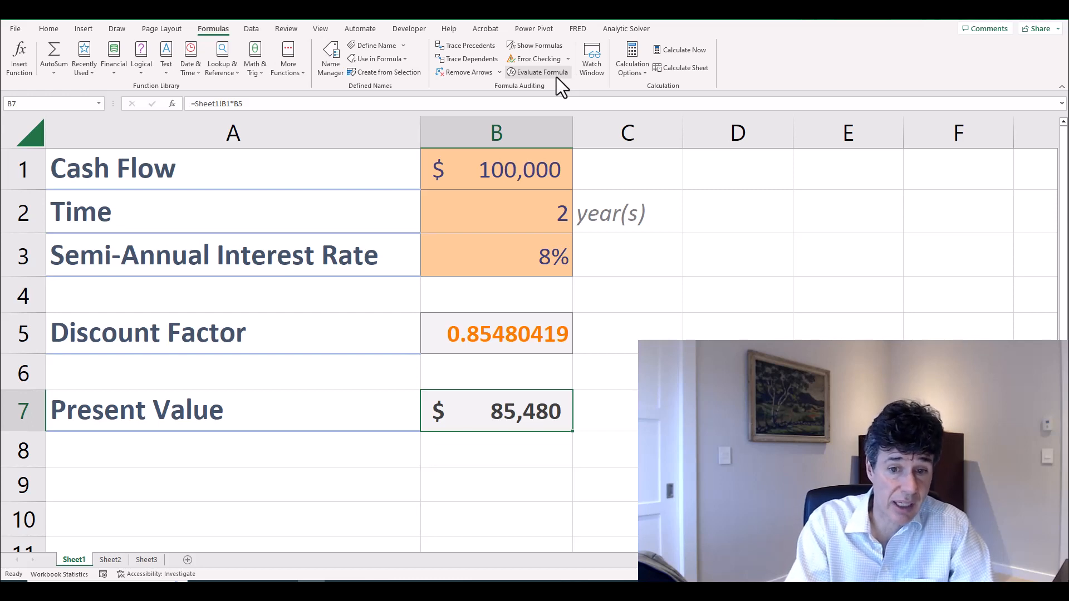
text(=cashfl)
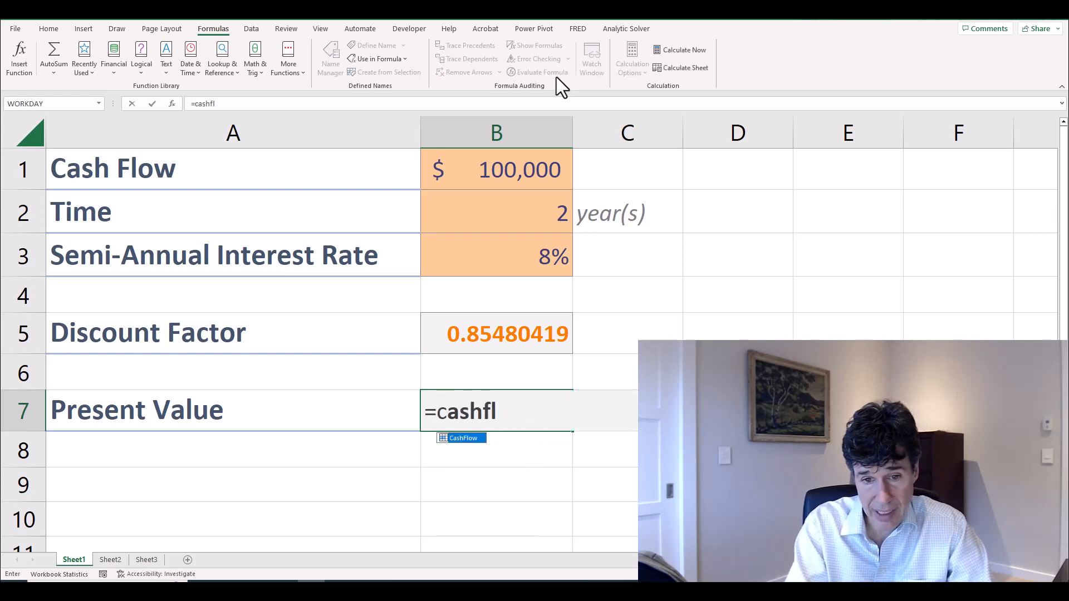
text(ow*df)
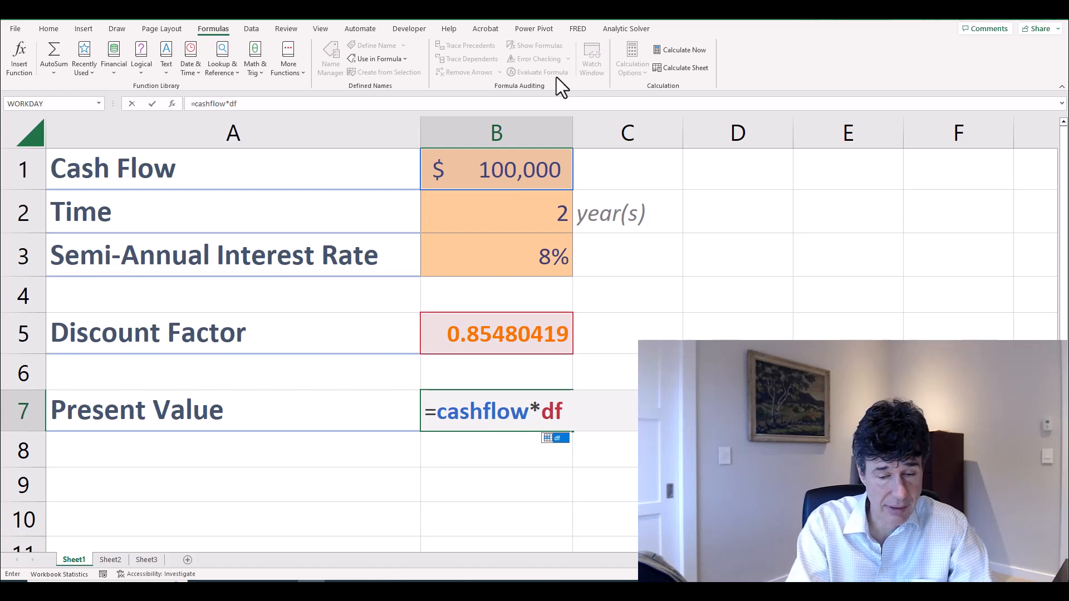
key(ctrl+Return)
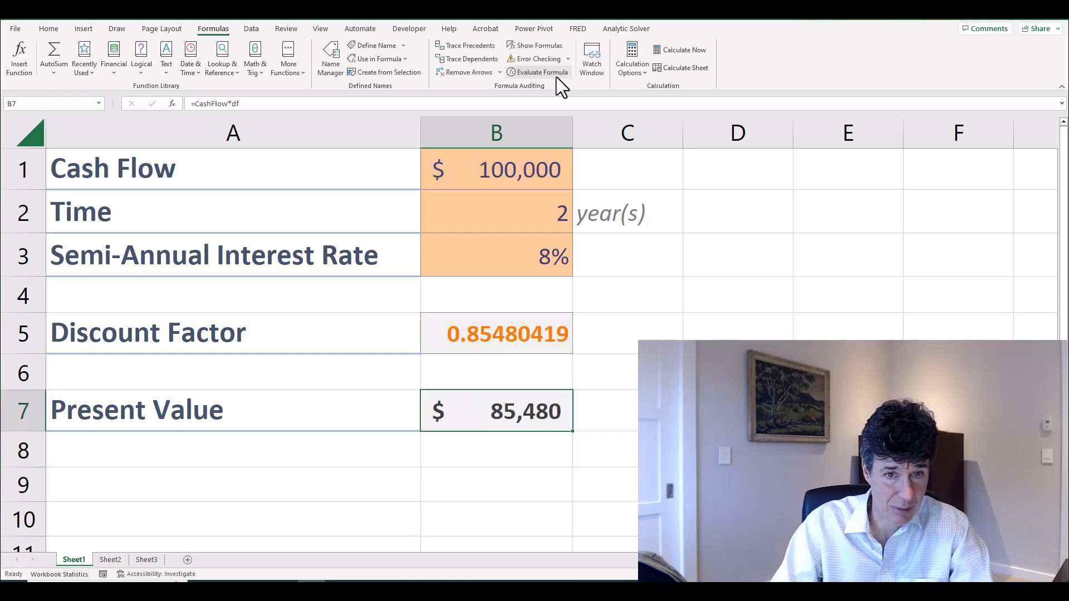
Overwrite the discount factor entry in B5 with 1/(1+rate/2)^(2*time)
key(Up)
key(Up)
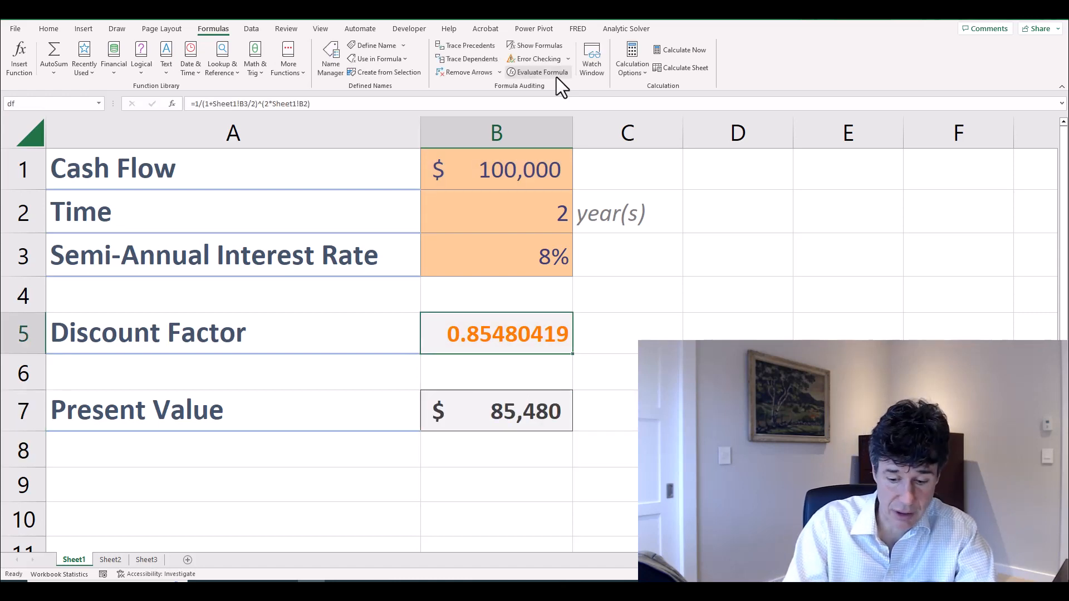
text(1/(1+)
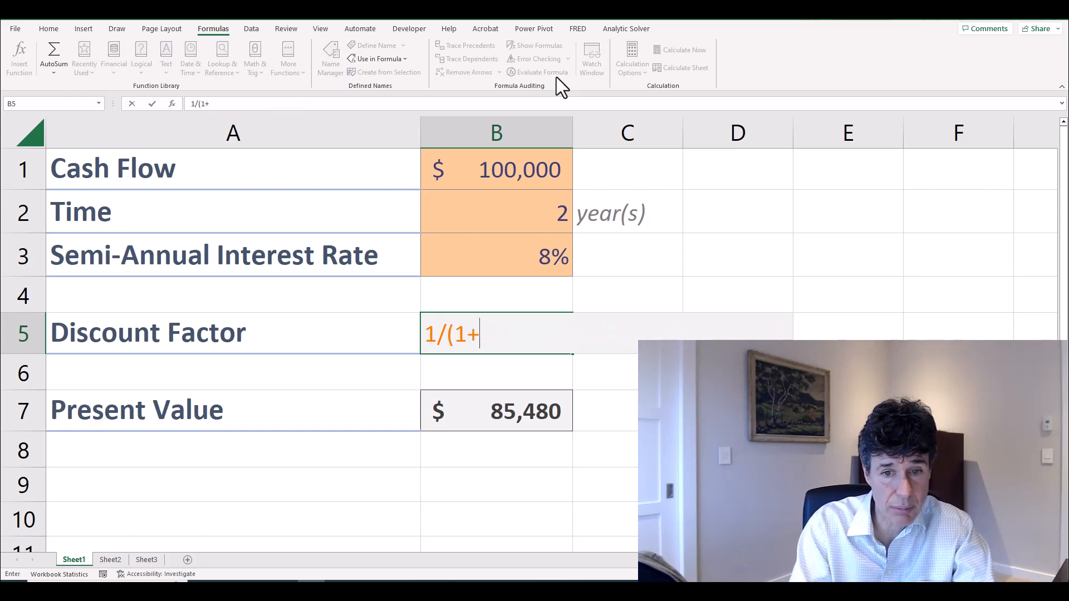
text(rate/2)
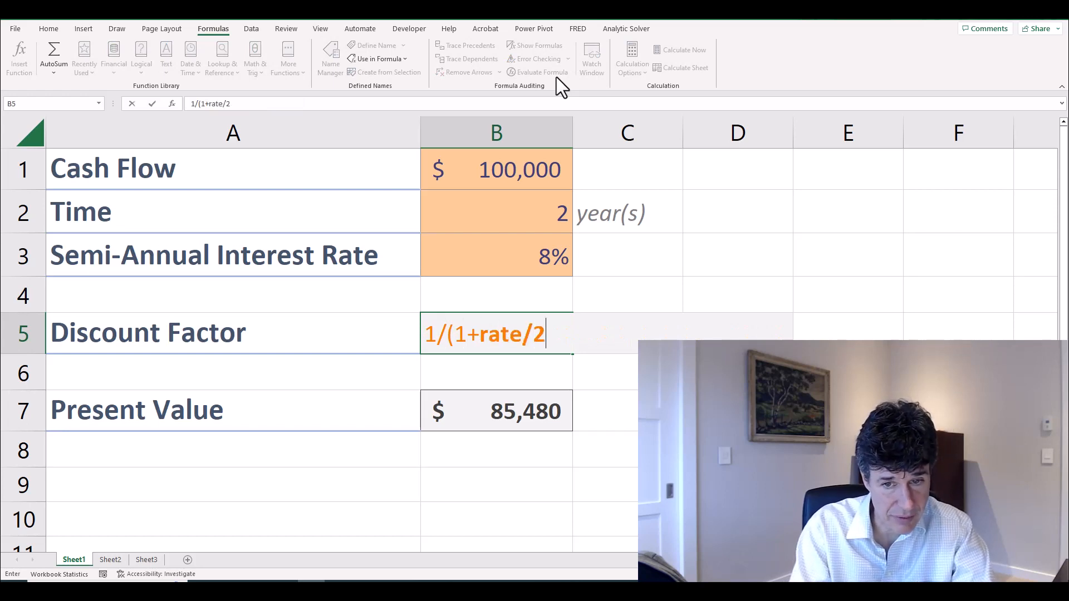
text()^()
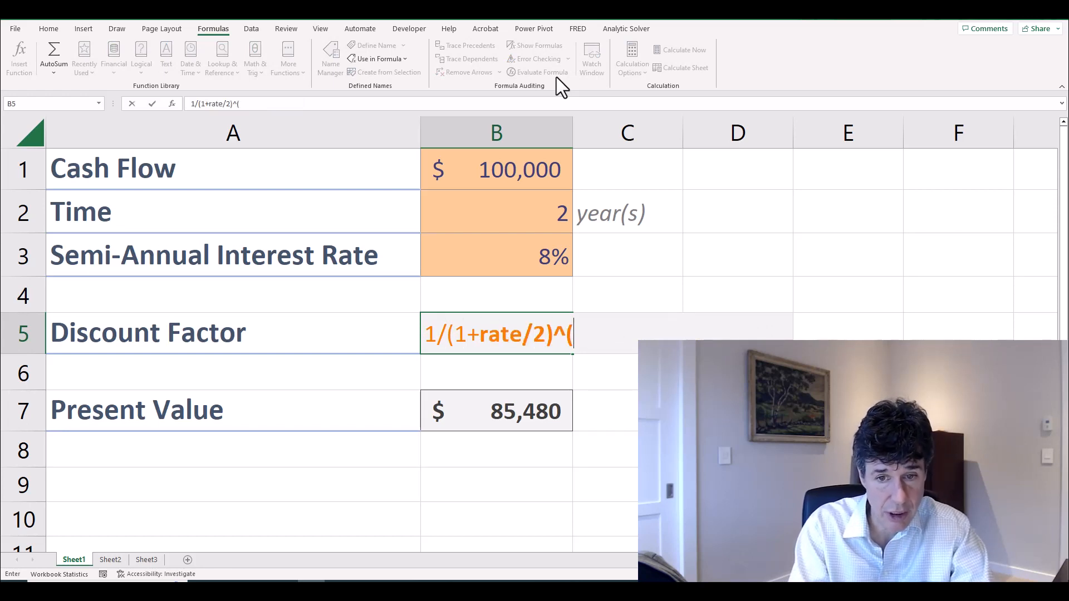
text(2*time))
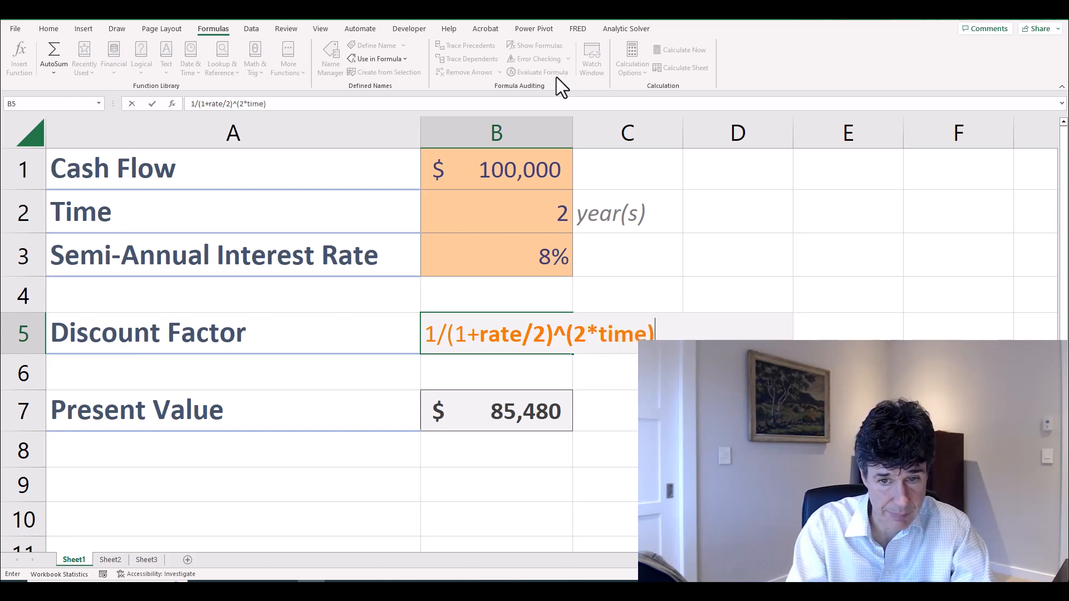
key(Return)
key(Up)
key(Left)
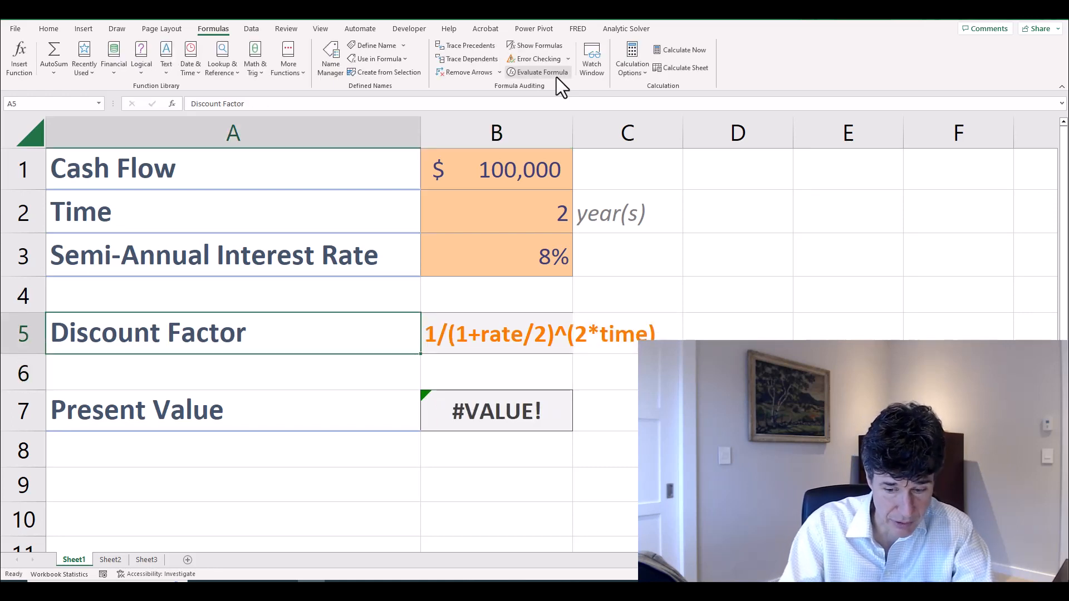
Insert an equals sign at the start of B5 so that it reads =1/(1+rate/2)^(2*time)
key(Right)
key(F2)
key(Home)
text(=)
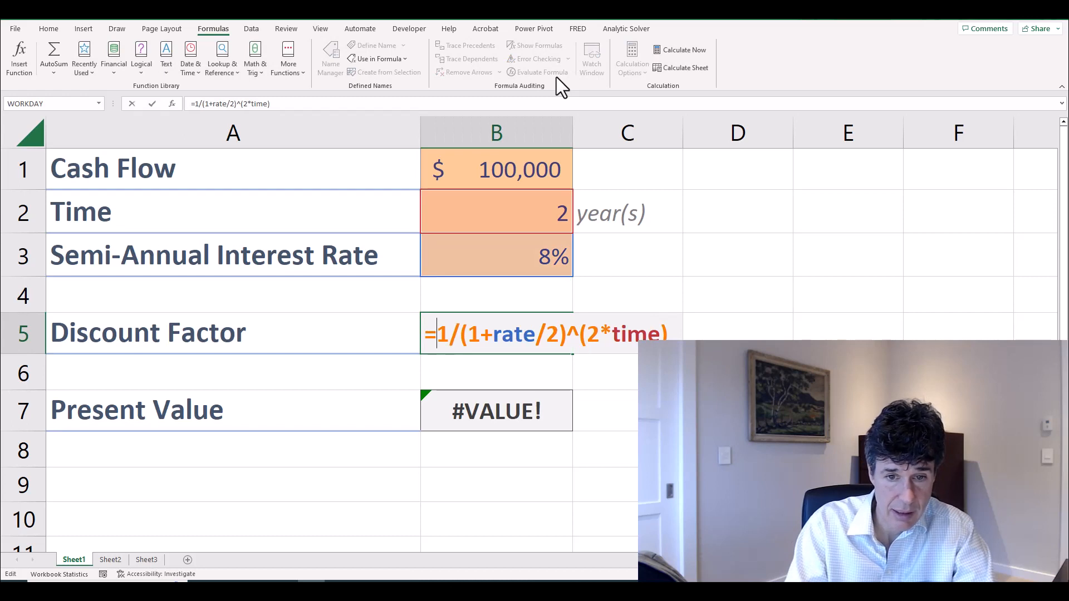
key(Return)
key(Up)
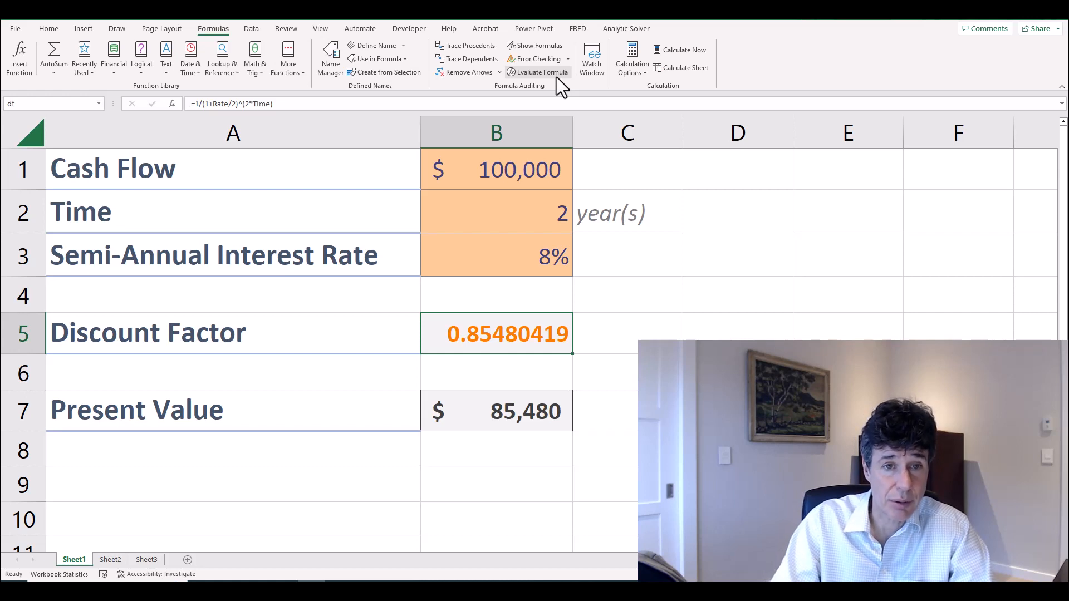
Compare the named-cell formulas in the present value cell B7 and the discount factor cell B5
key(Down)
key(Down)
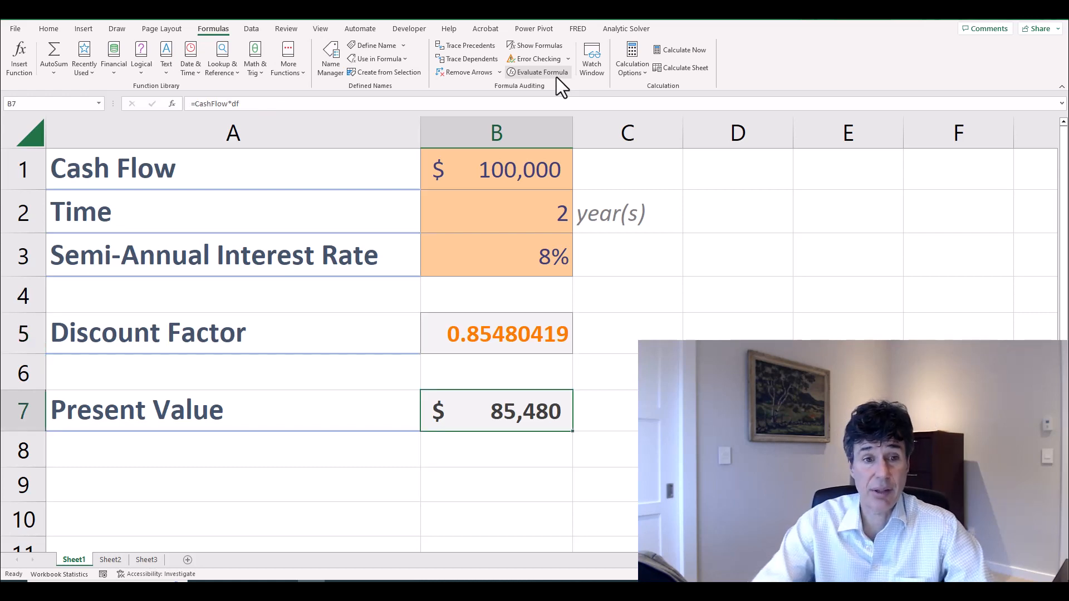
key(Up)
key(Up)
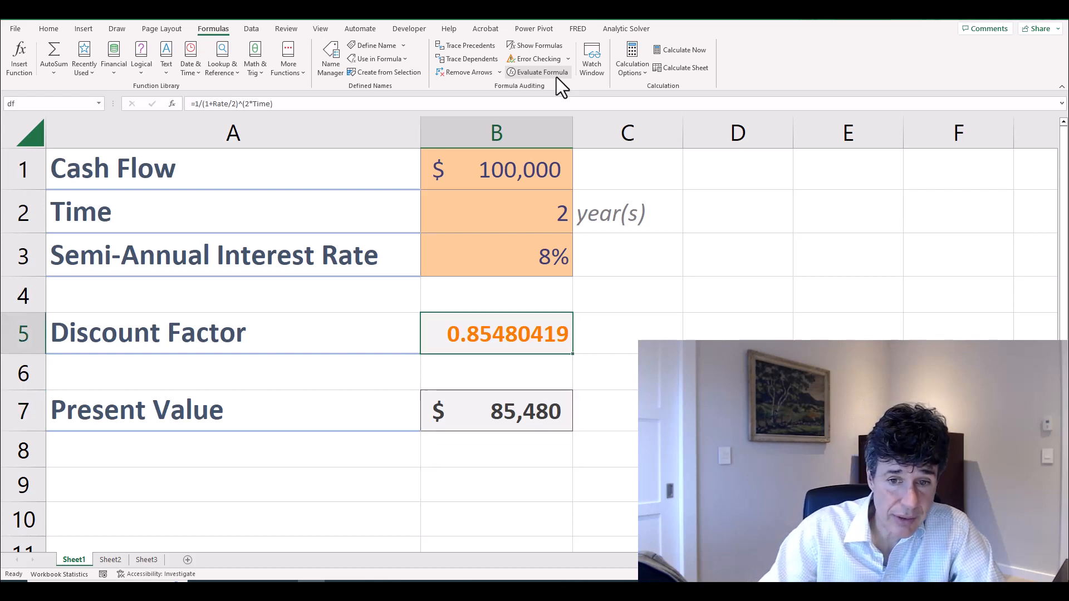
key(Down)
key(Down)
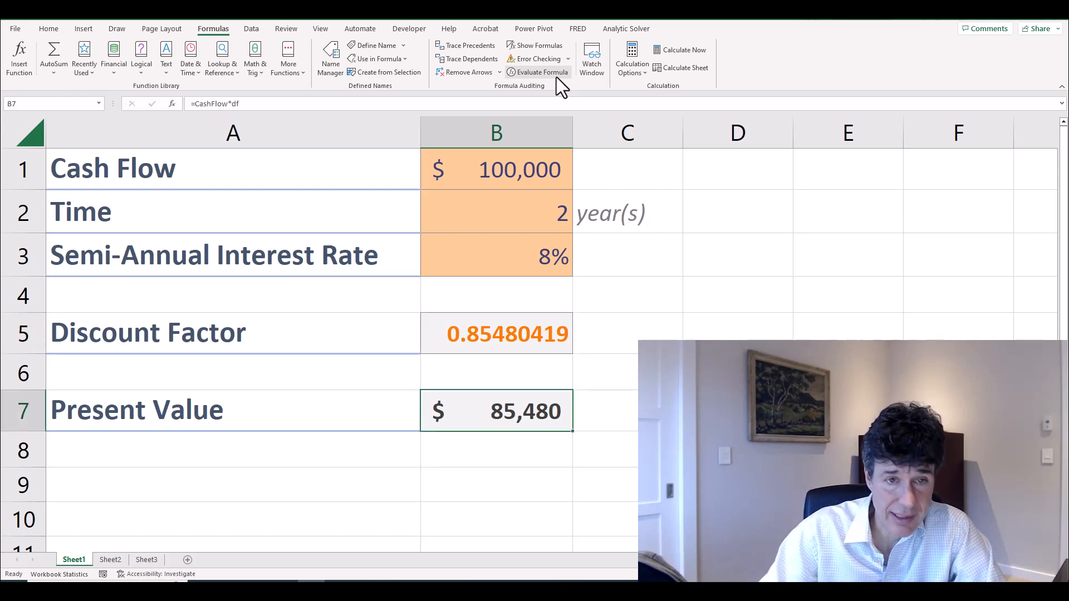
Move the discount factor and present value block A5:B7 to A1 on Sheet3 and check its formulas there
key(Up)
key(Left)
key(Up)
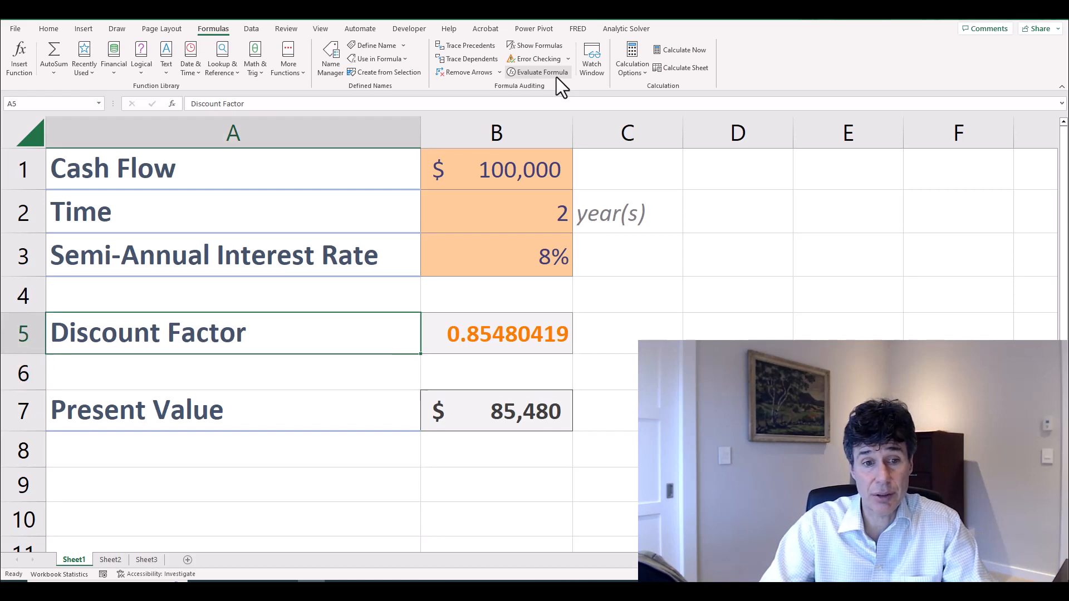
key(shift+Down)
key(shift+Down)
key(shift+Right)
key(ctrl+c)
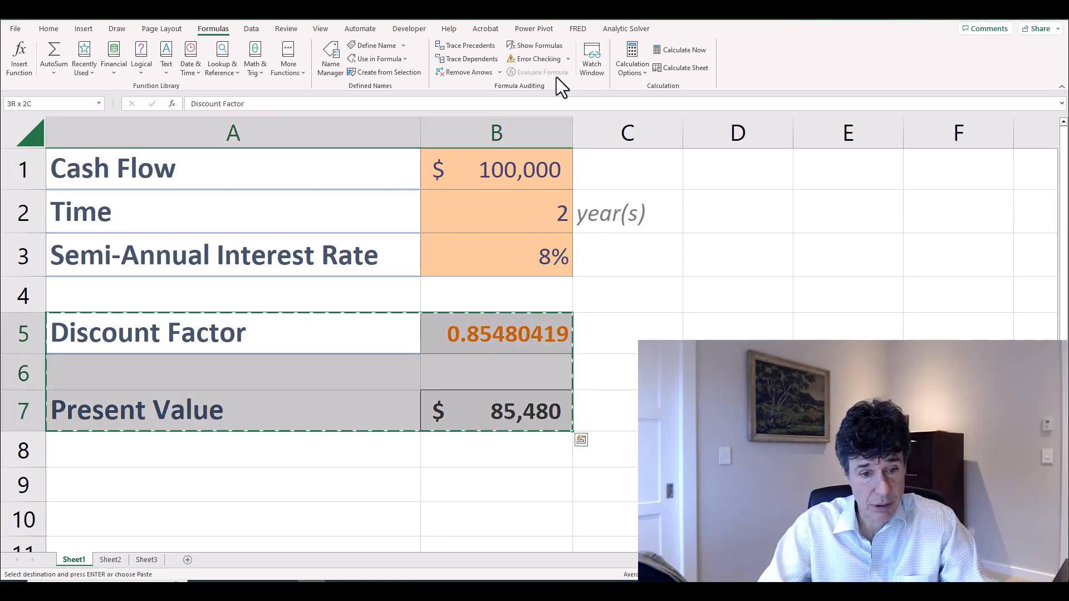
key(ctrl+Page_Down)
key(ctrl+Page_Down)
key(ctrl+v)
key(Right)
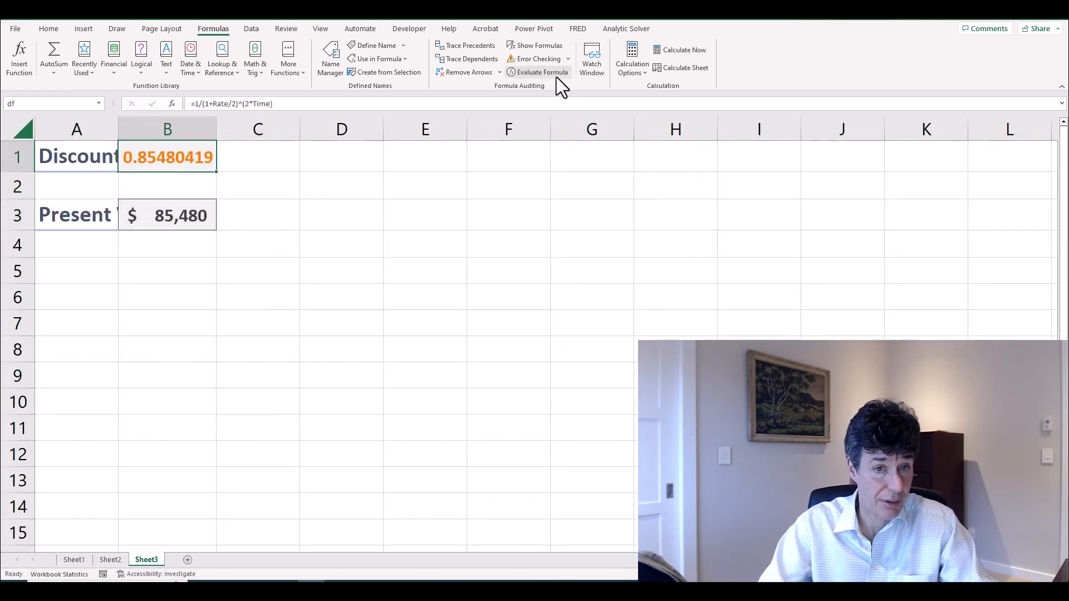
key(Down)
key(Down)
key(ctrl+Home)
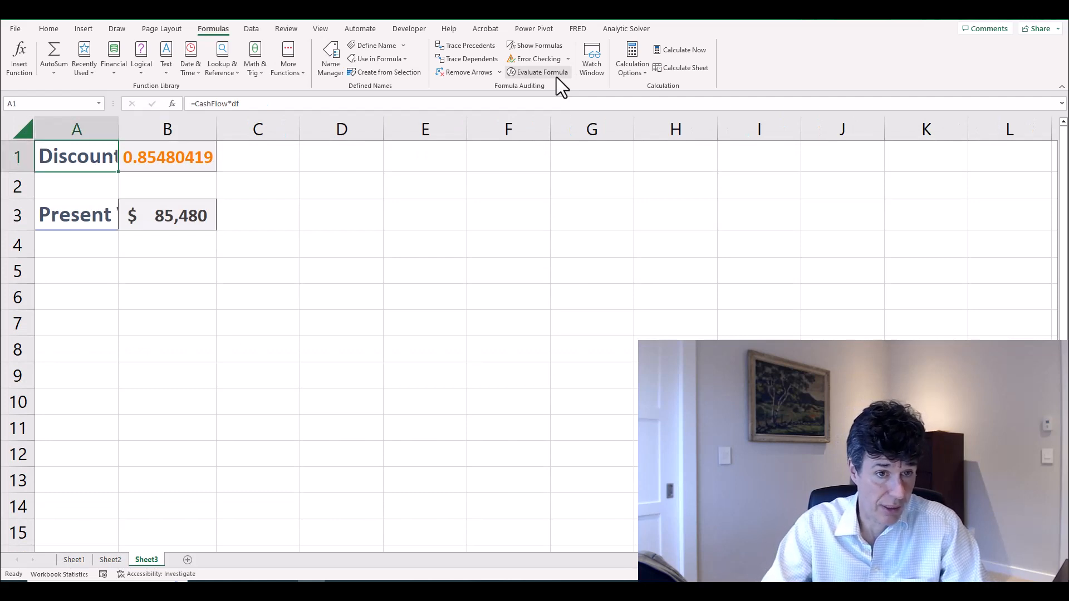
Move the block A1:B3 from Sheet3 back to A5:B7 on Sheet1
key(shift+Down)
key(shift+Right)
key(shift+Down)
key(ctrl+c)
key(ctrl+Page_Up)
key(ctrl+Page_Up)
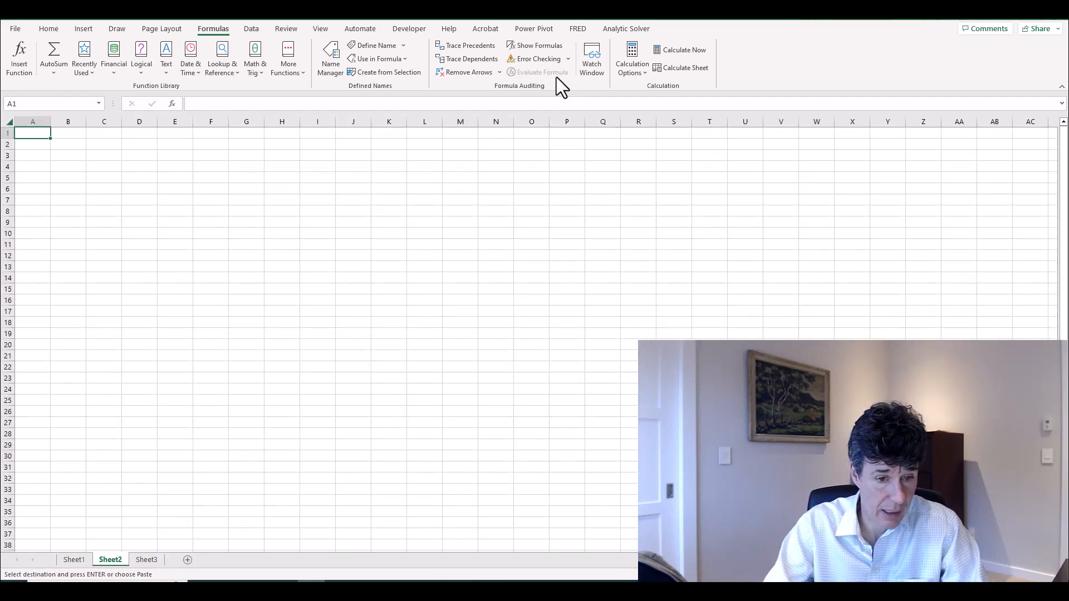
key(ctrl+v)
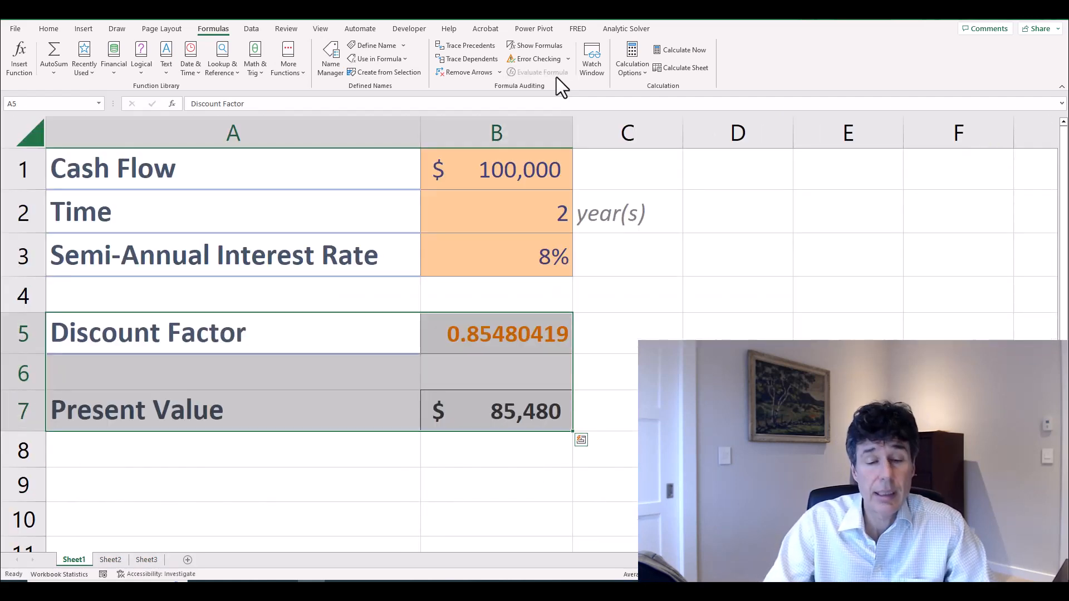
Review the named input cells on Sheet1 and the formulas in the discount factor and present value cells
key(Right)
key(Right)
key(Left)
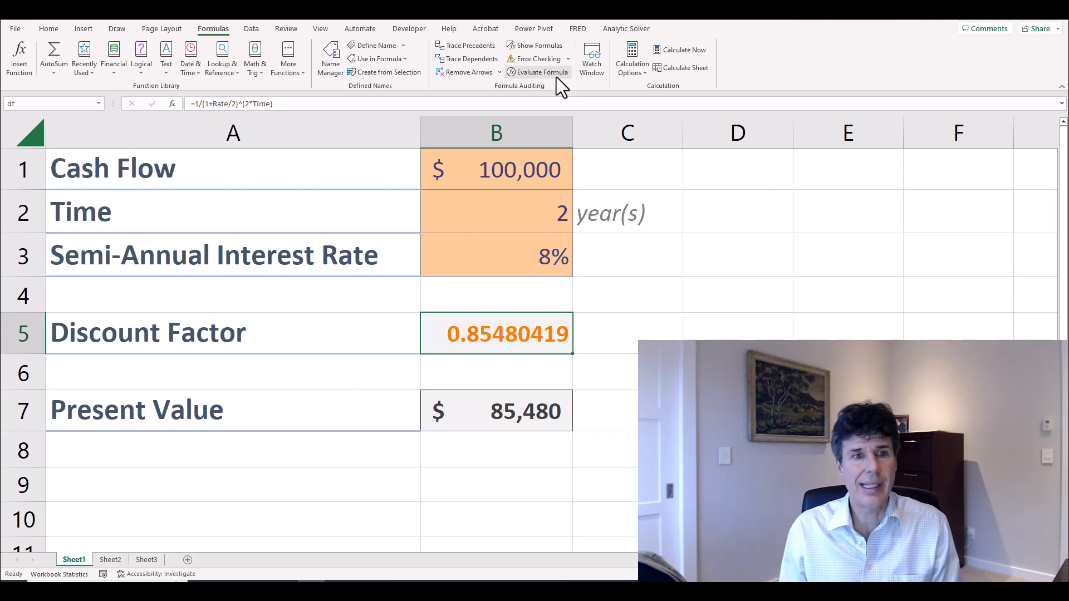
key(Up)
key(Up)
key(Up)
key(Up)
key(Left)
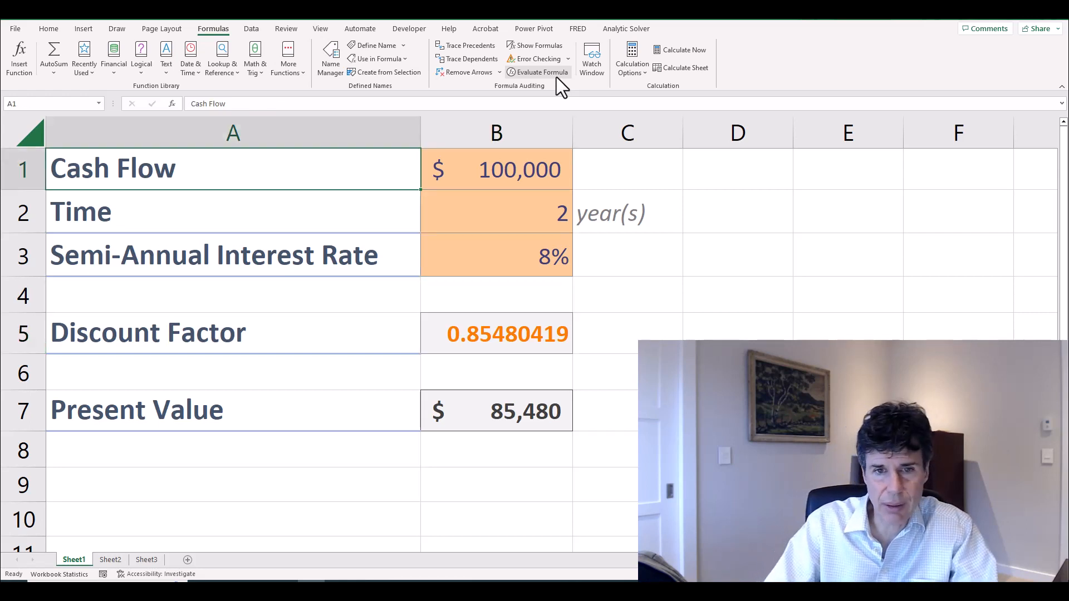
key(Right)
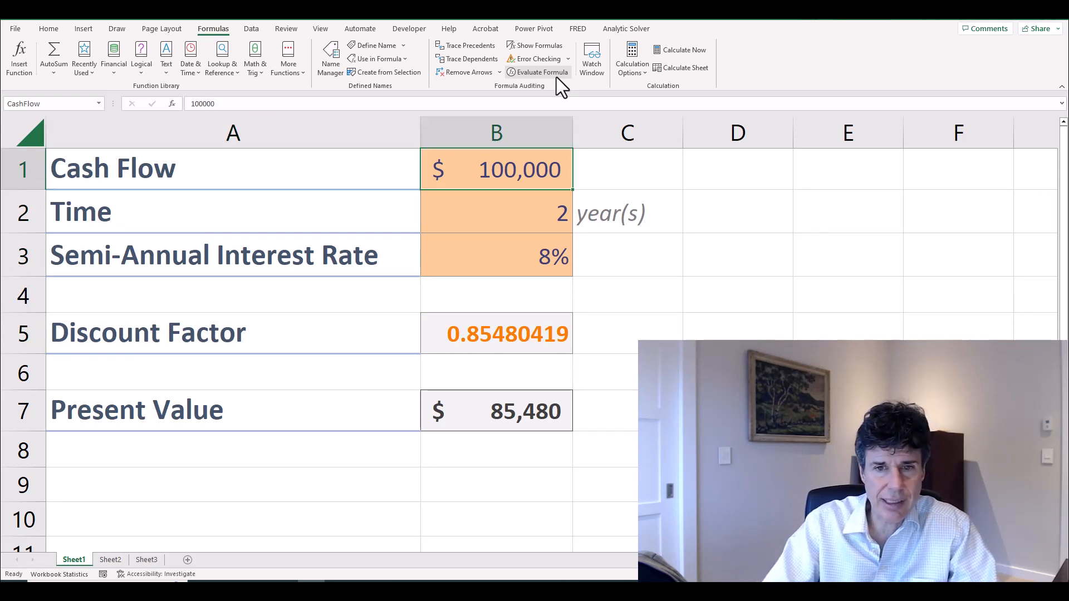
key(Down)
key(Down)
key(Down)
key(Down)
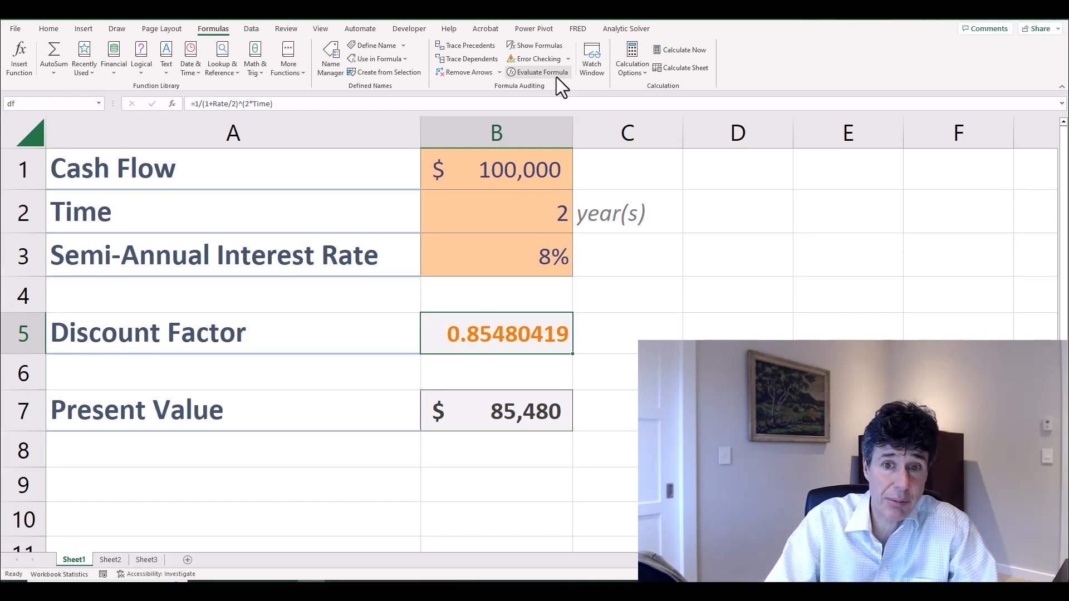
key(Down)
key(Down)
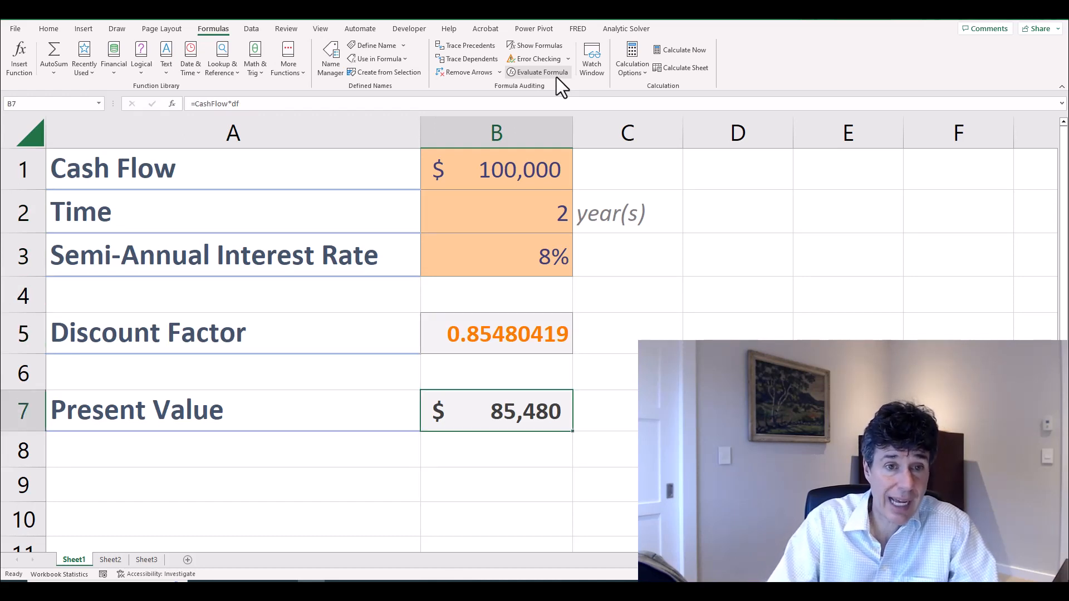
key(Up)
key(Up)
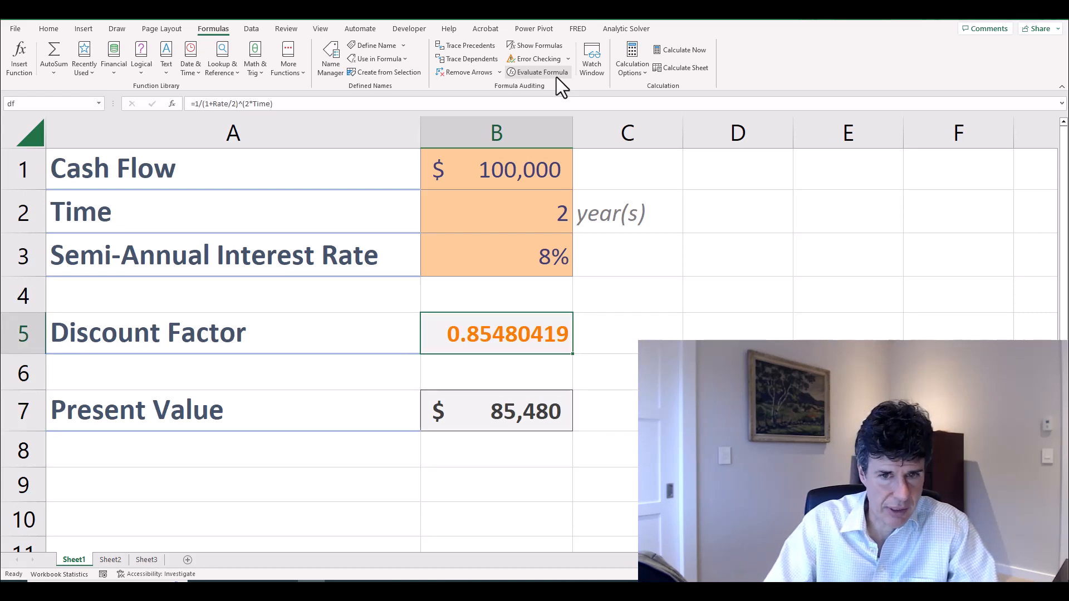
Inspect the definition of the name df in the Name Manager without changing it
key(ctrl+F3)
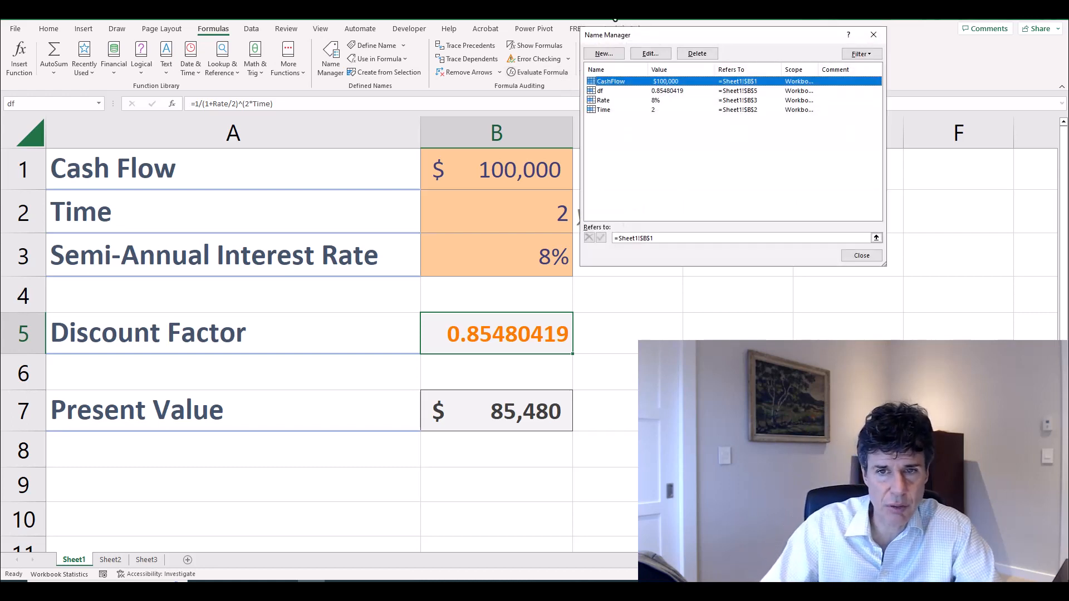
click(607, 91)
click(660, 54)
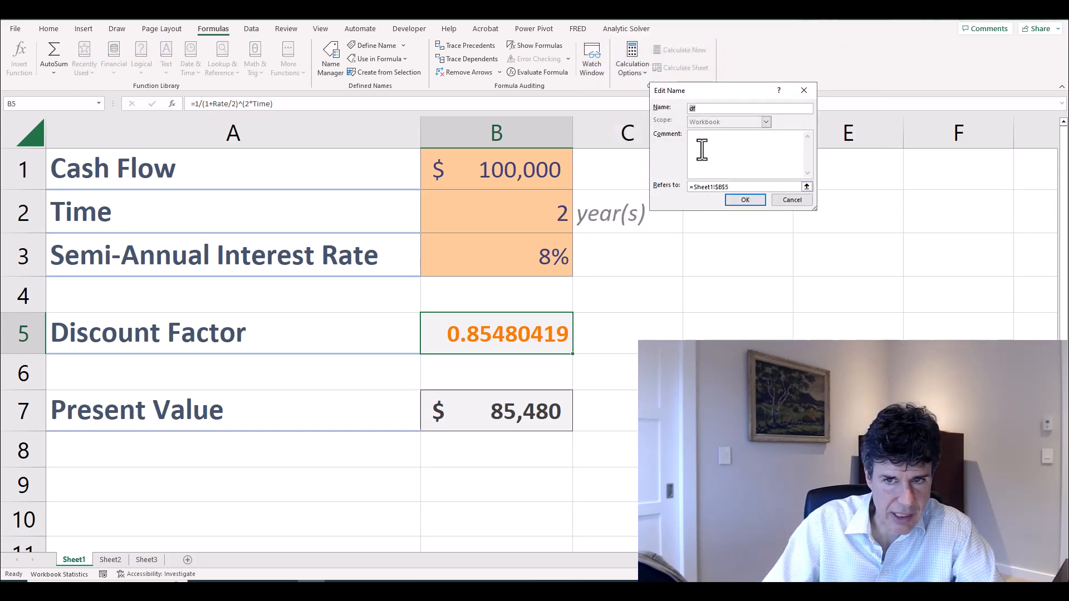
click(783, 204)
click(856, 252)
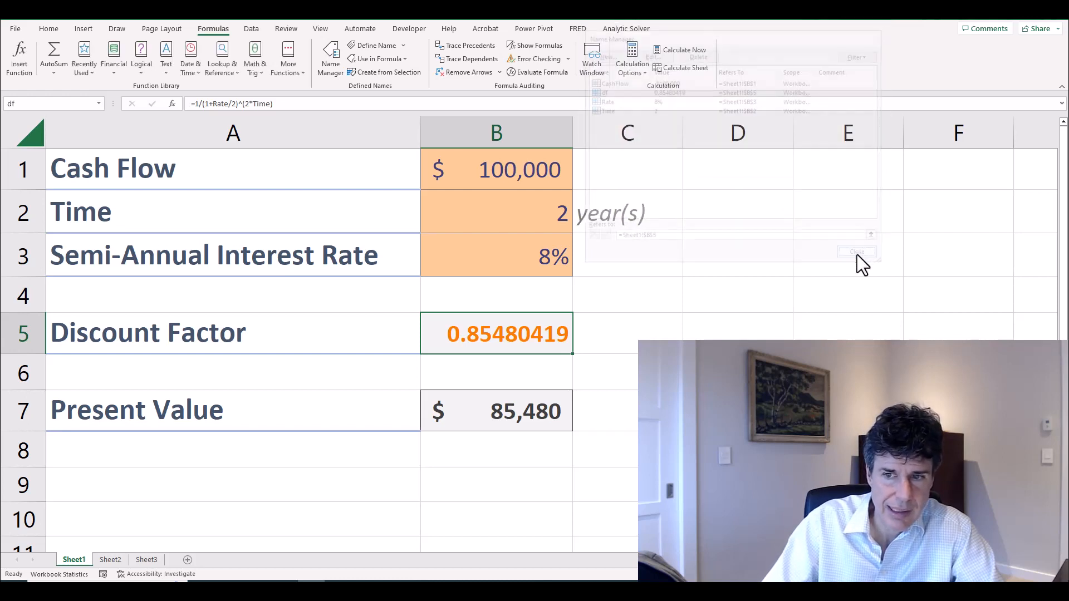
From cell A1 of Sheet3, examine the named cells offered as Go To destinations
click(738, 485)
key(ctrl+Page_Down)
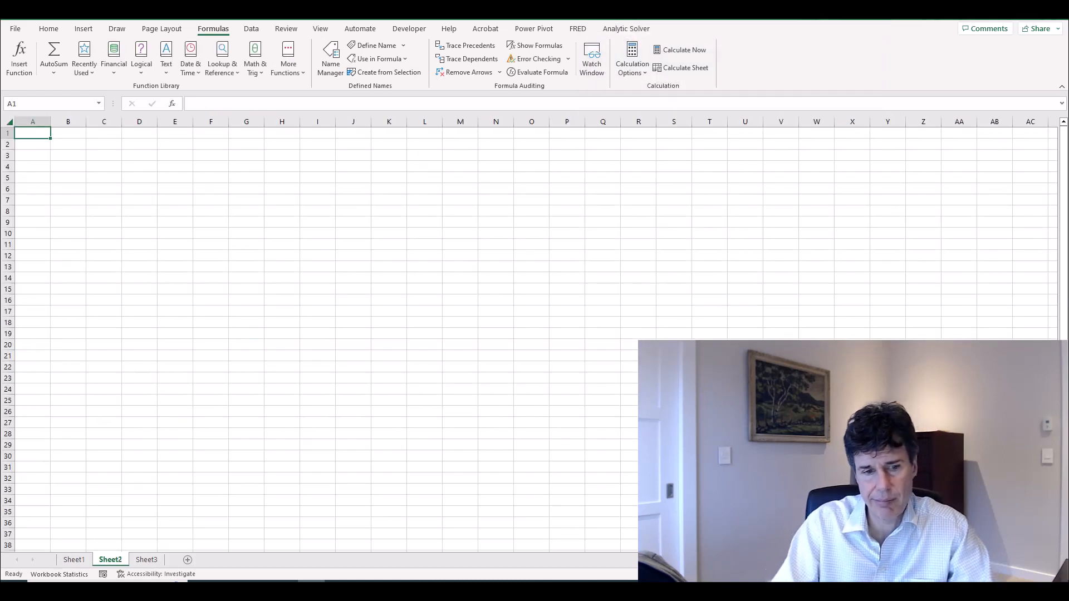
key(ctrl+Page_Down)
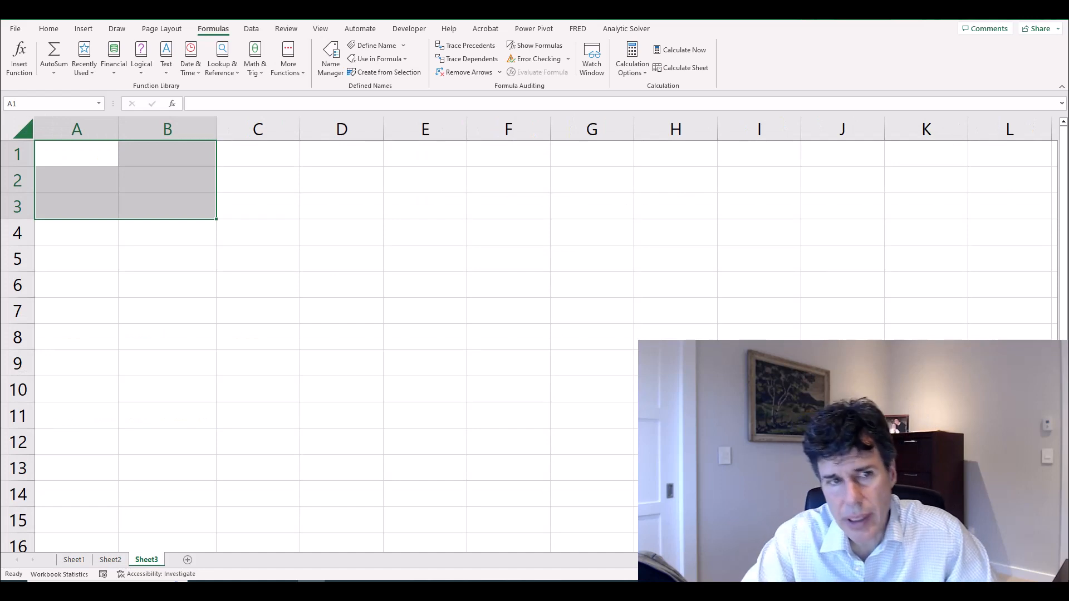
key(ctrl+Home)
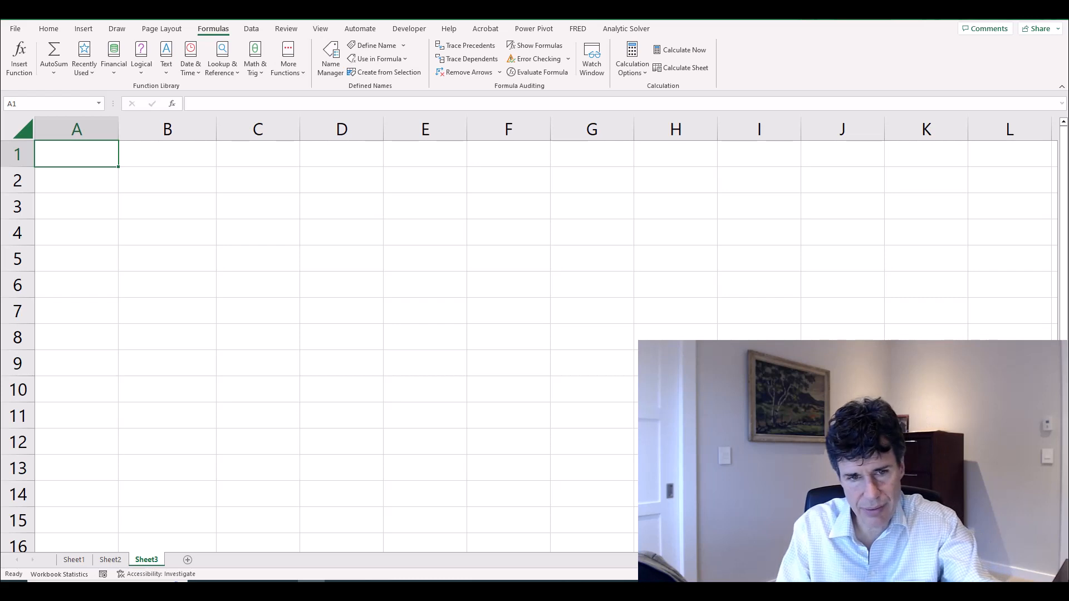
key(F5)
key(Escape)
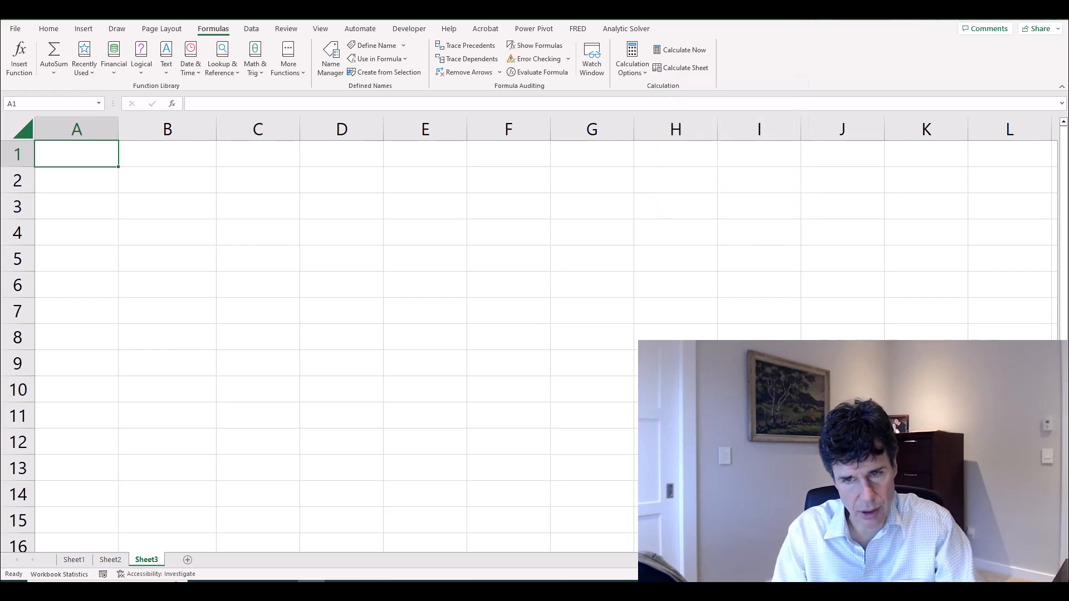
key(F5)
key(Escape)
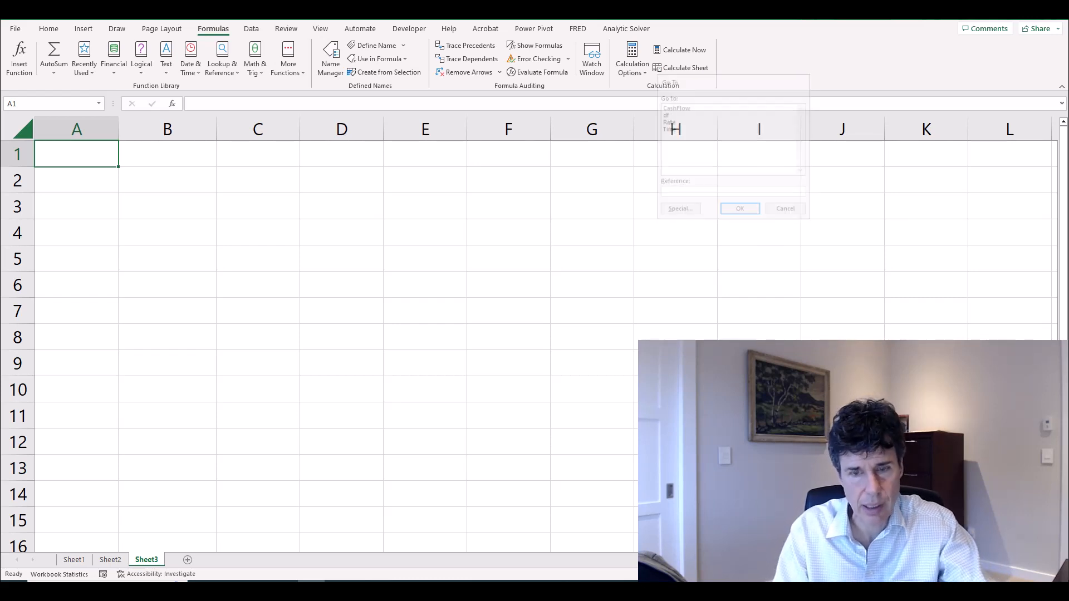
From Sheet3, use Go To to jump to the named cell Rate on Sheet1
key(F5)
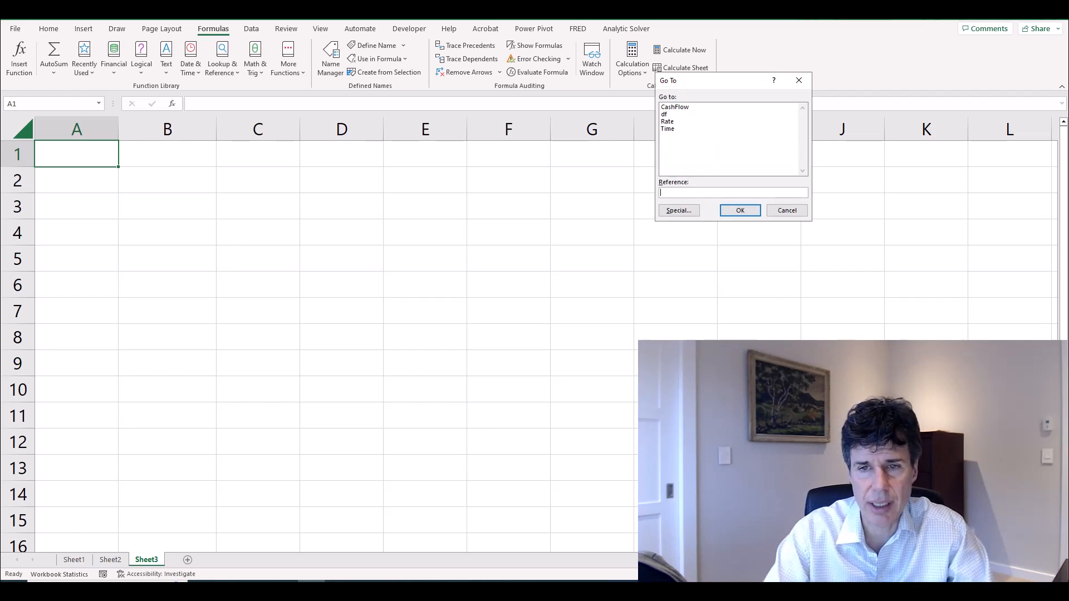
key(shift+Tab)
key(Down)
key(Down)
key(Down)
key(Down)
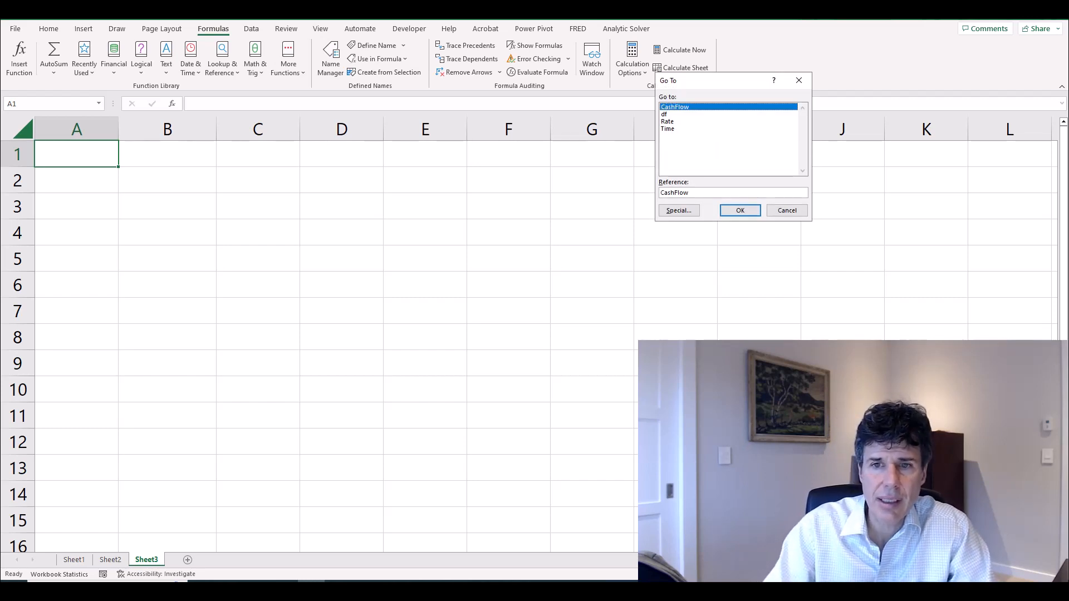
key(Up)
key(Up)
key(Up)
key(Down)
key(Down)
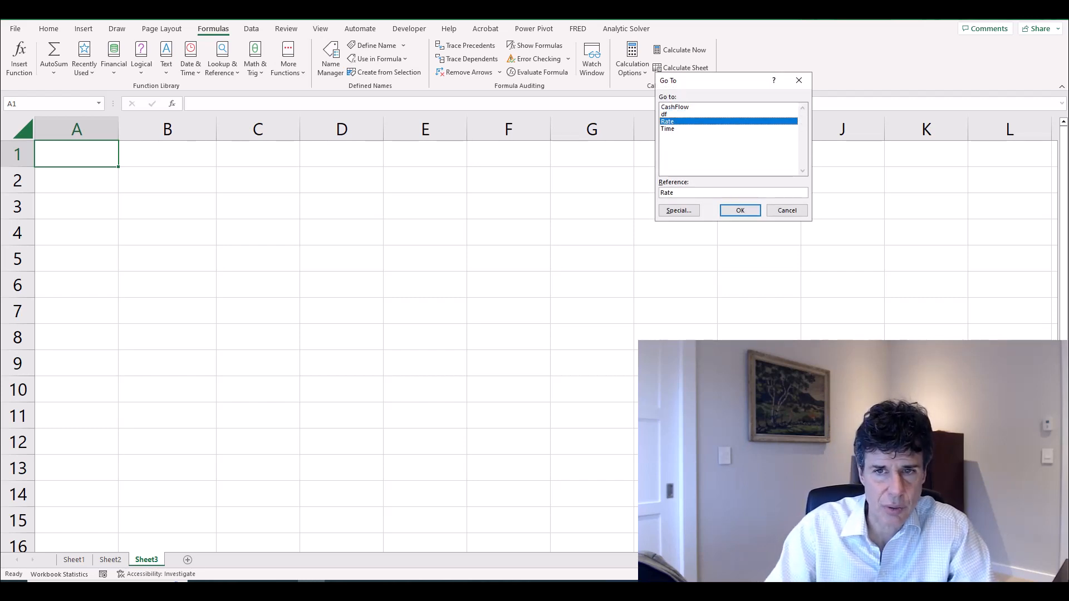
key(Return)
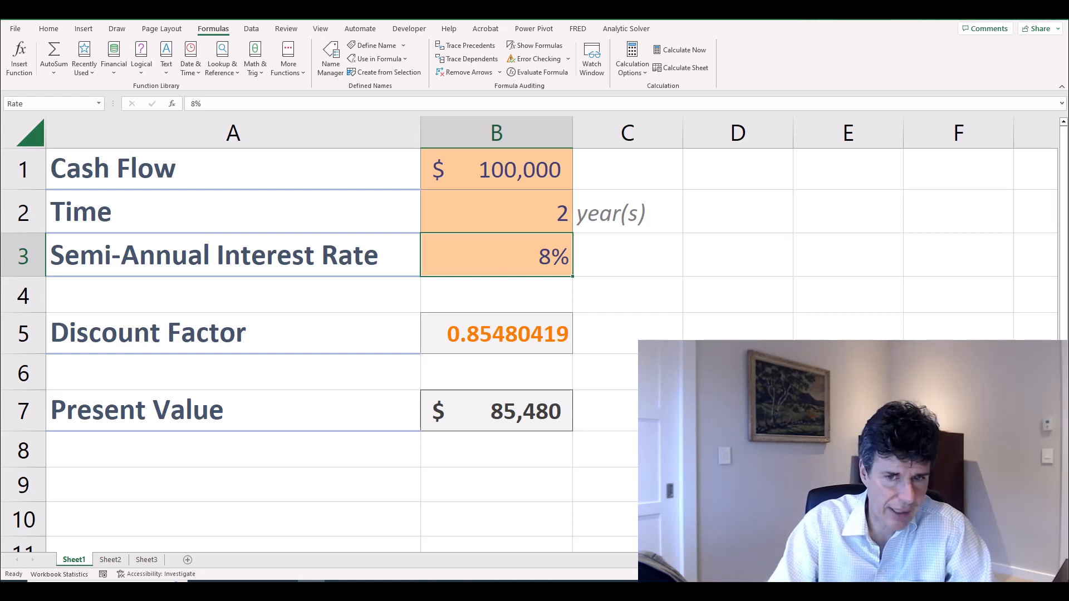
From the discount factor cell B5, use Go To with the reference "time" to jump to the named time cell
click(497, 334)
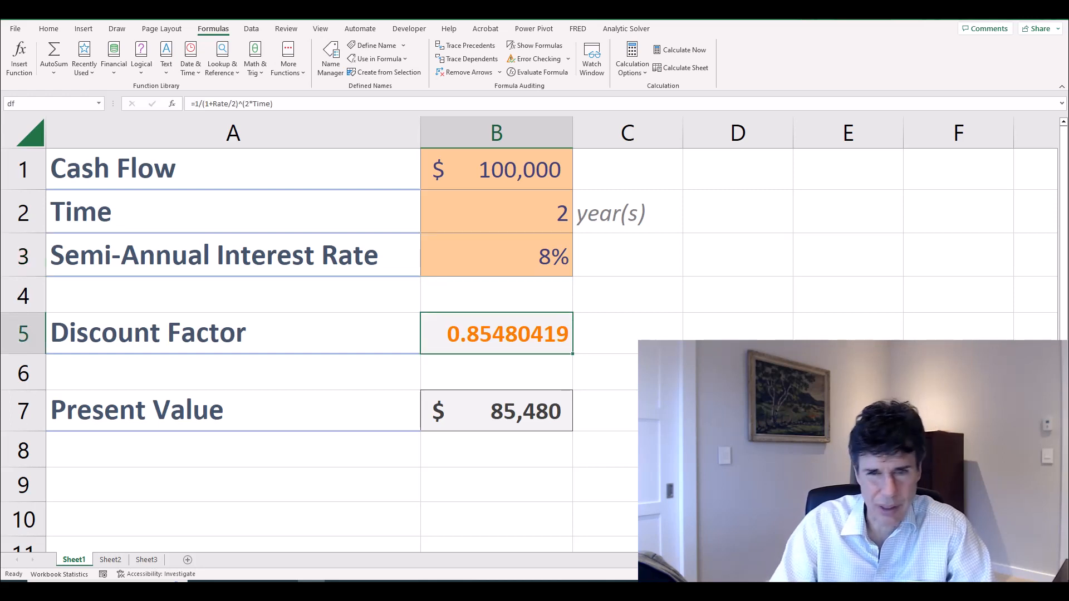
key(F5)
text(time)
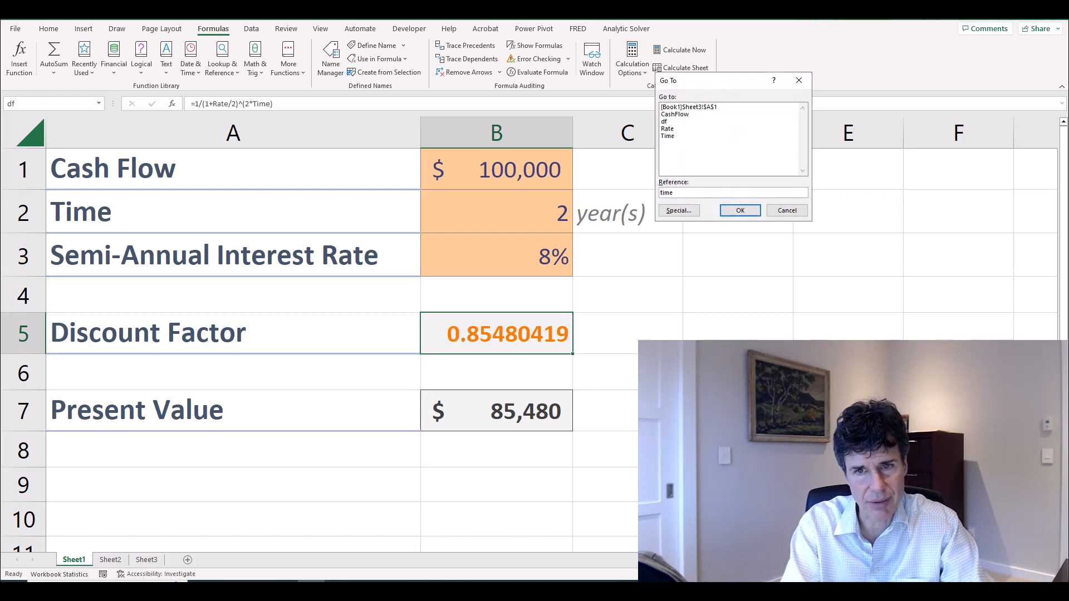
key(Return)
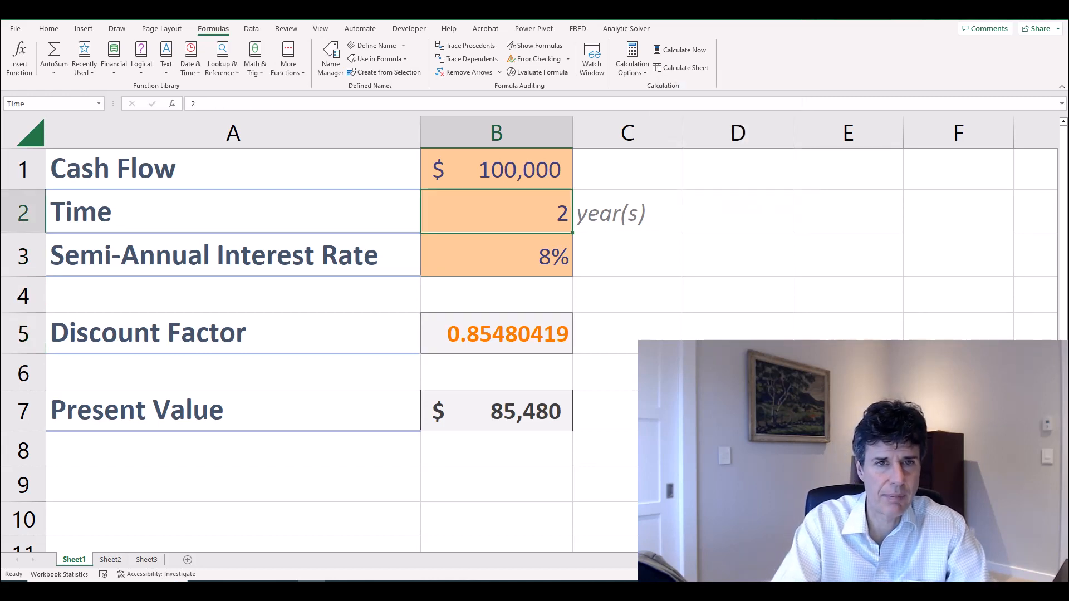